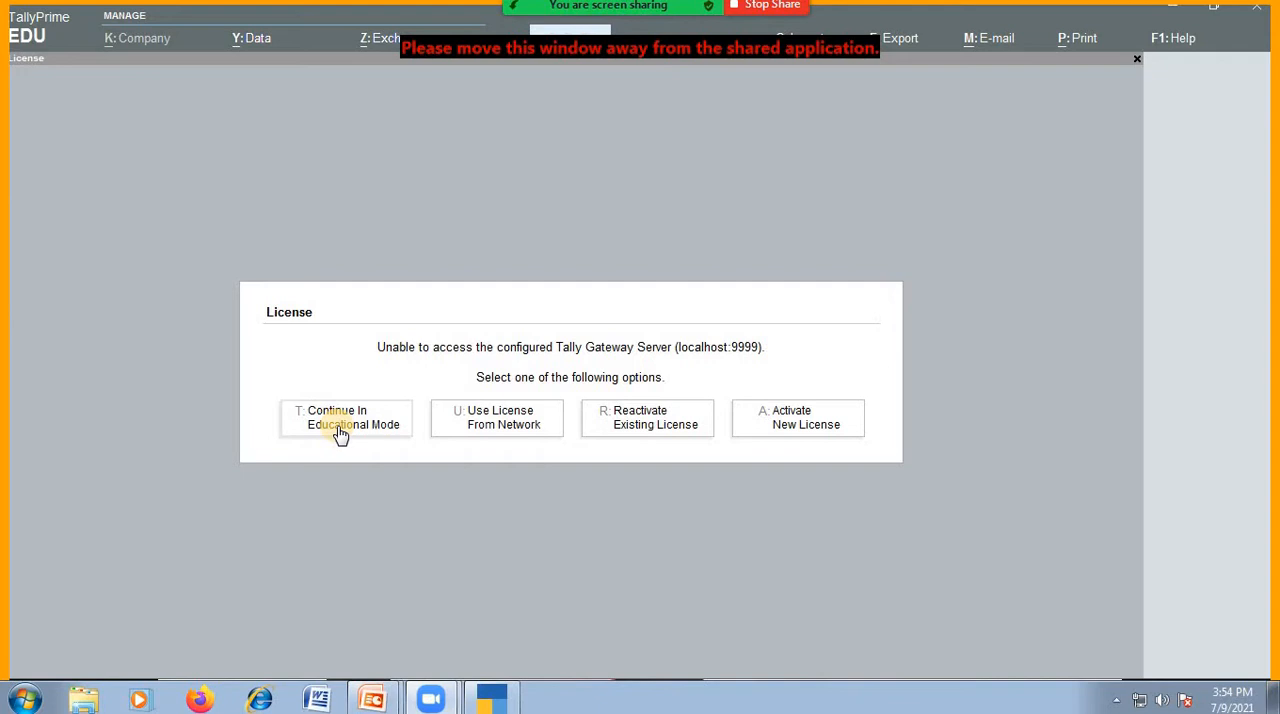
# Continue in educational mode and open the form for creating a new company.
pyautogui.click(346, 426)
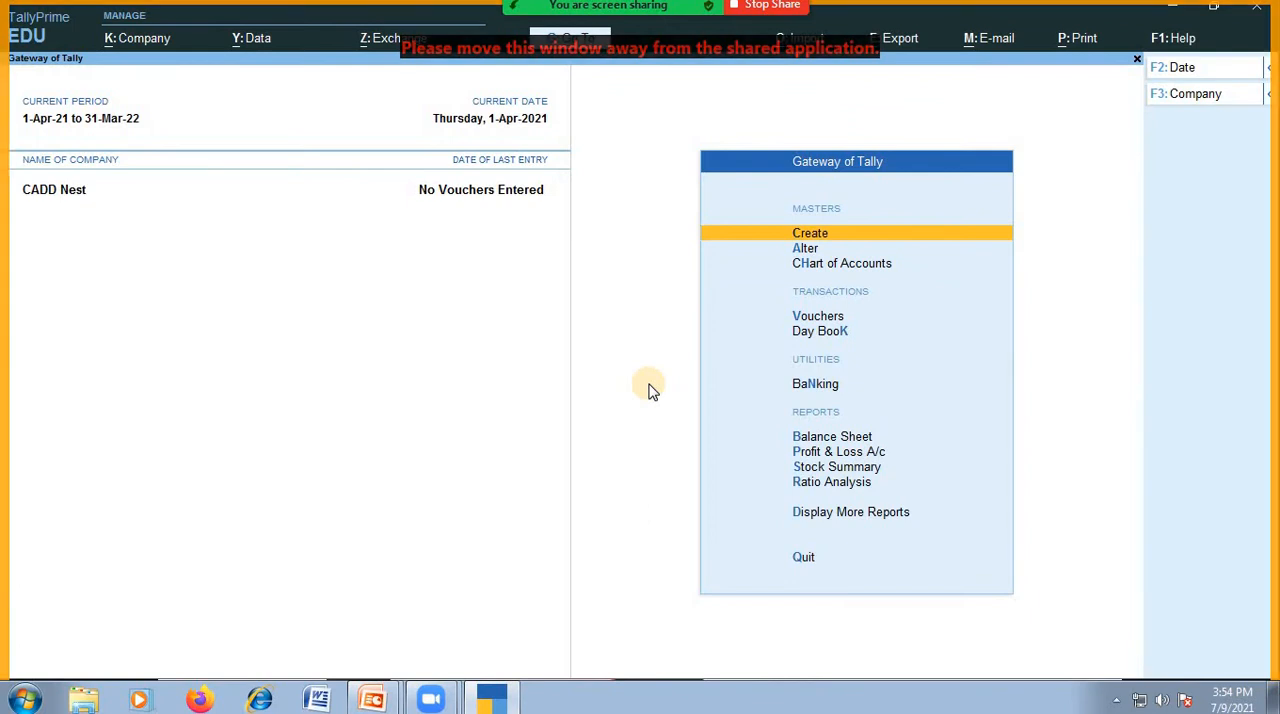
pyautogui.press('F3')
pyautogui.press('Up')
pyautogui.press('Up')
pyautogui.press('Up')
pyautogui.press('Up')
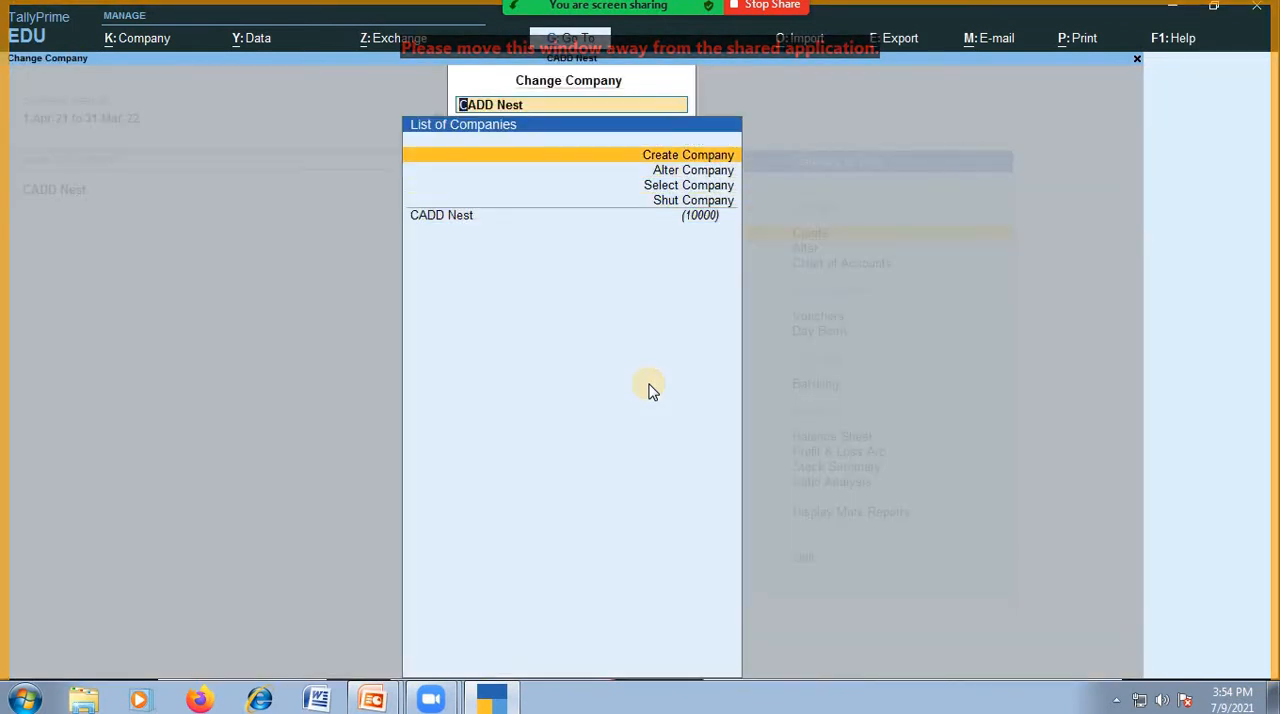
pyautogui.press('Return')
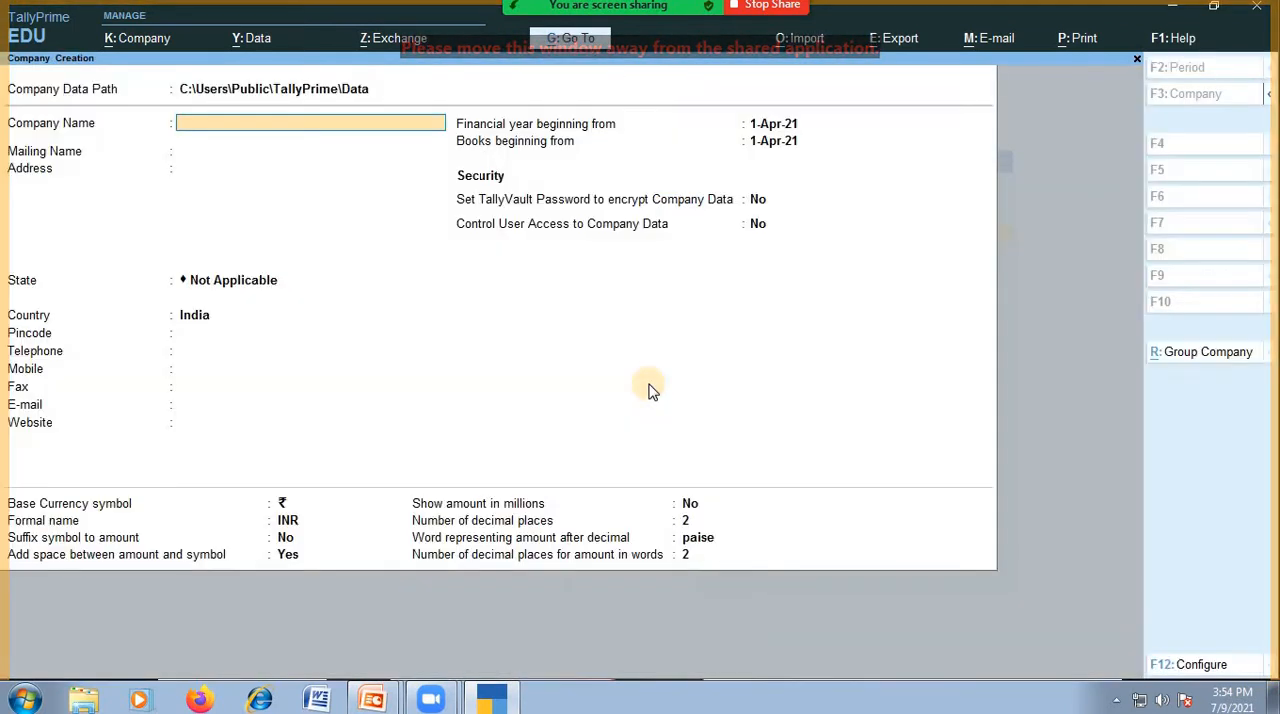
# Enter CADD Nest1 as the company name and keep the same text as its mailing name.
pyautogui.write('Cadd')
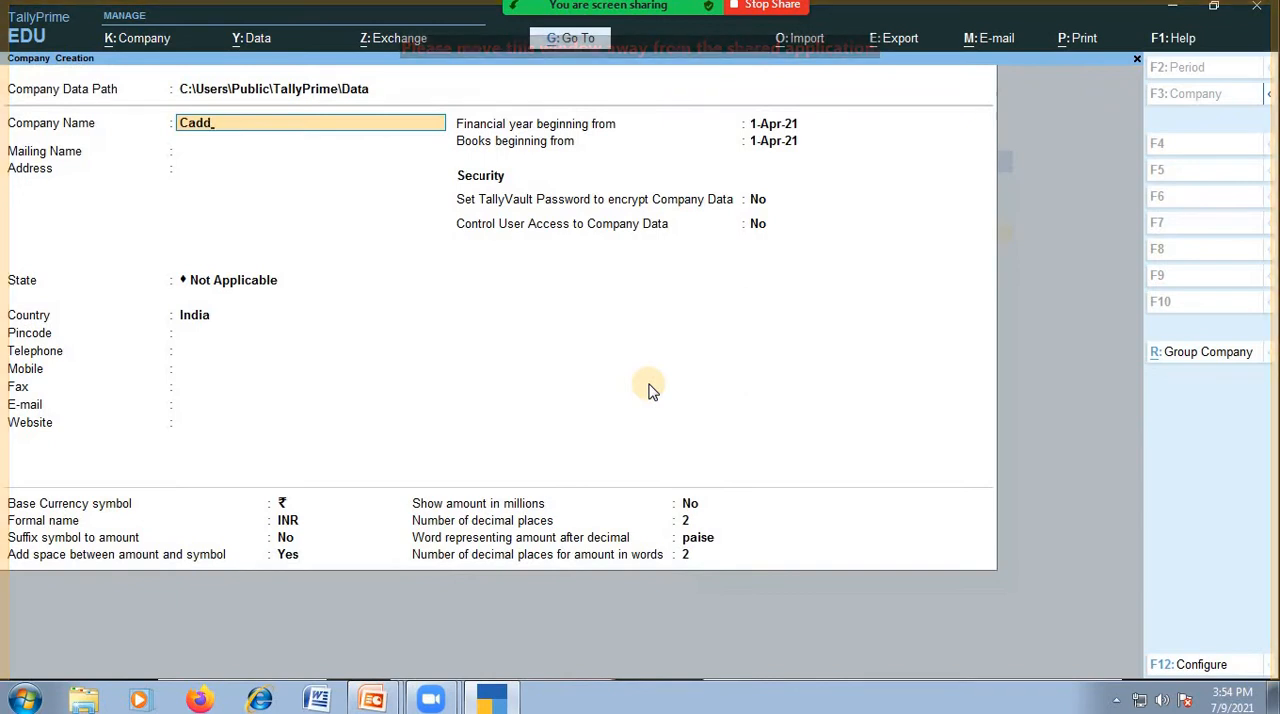
pyautogui.press('BackSpace')
pyautogui.press('BackSpace')
pyautogui.press('BackSpace')
pyautogui.write('ADD')
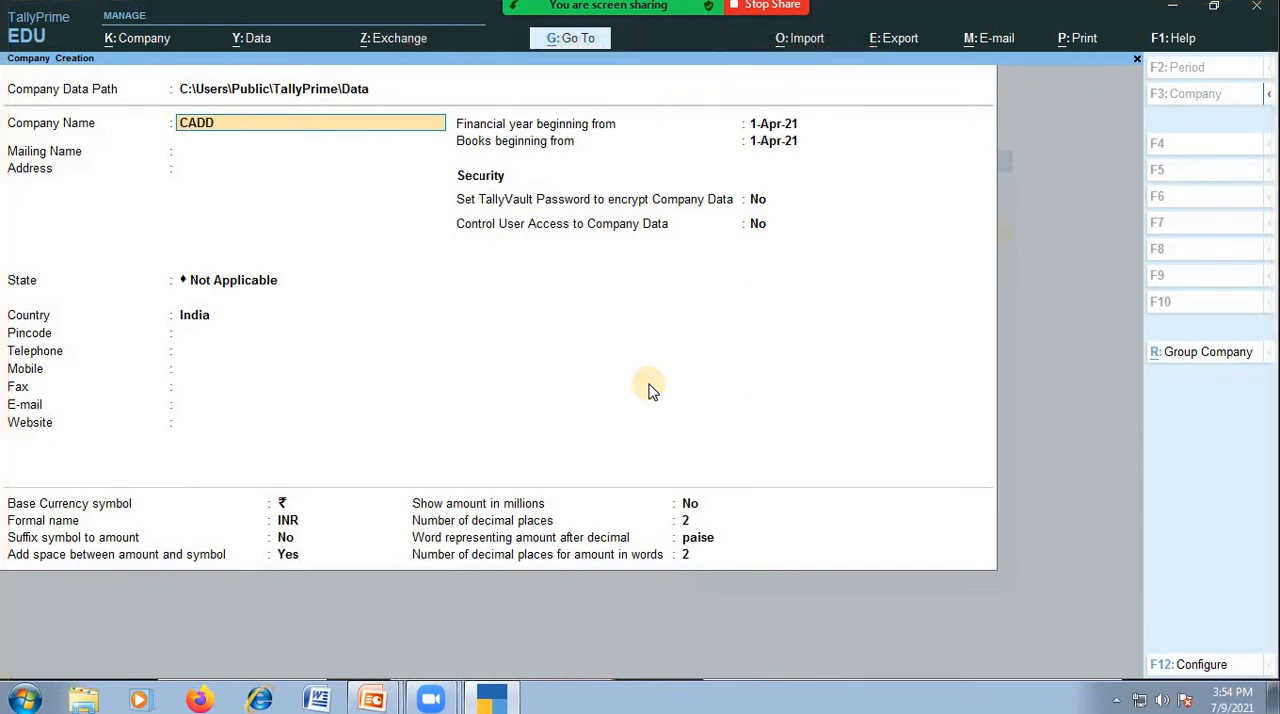
pyautogui.write(' Nest')
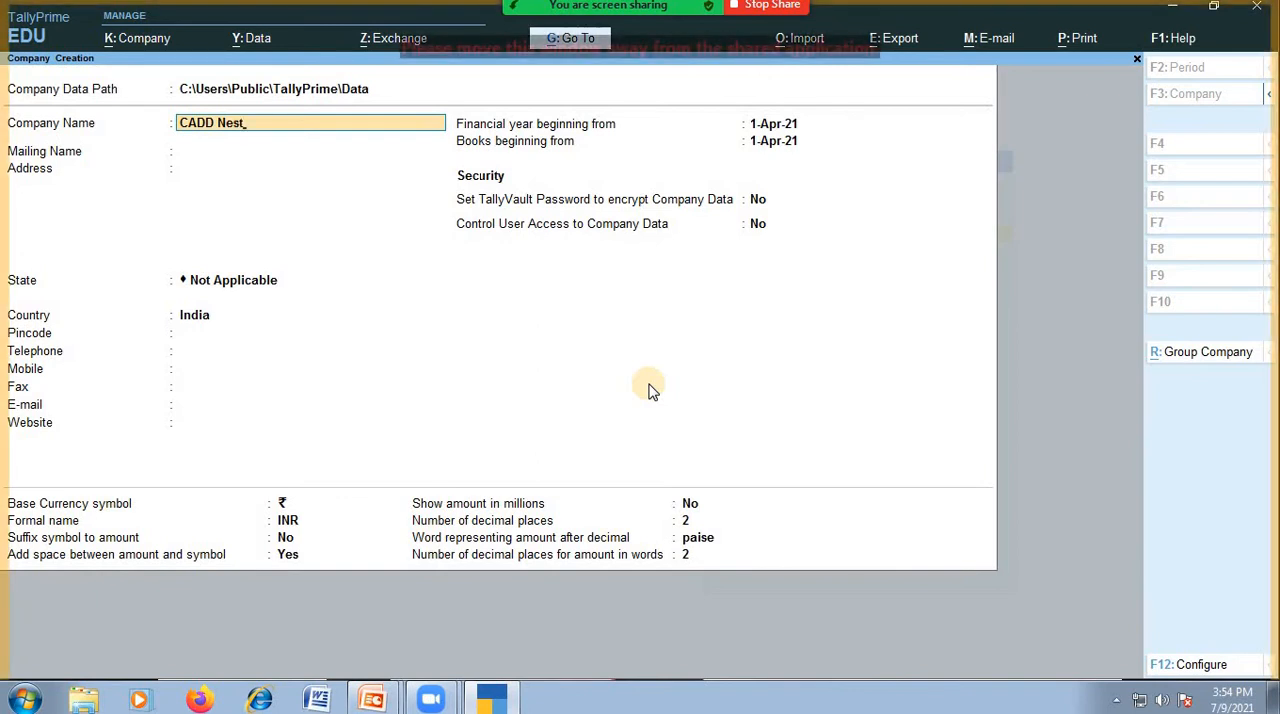
pyautogui.write('1')
pyautogui.press('Return')
pyautogui.press('Return')
pyautogui.press('Return')
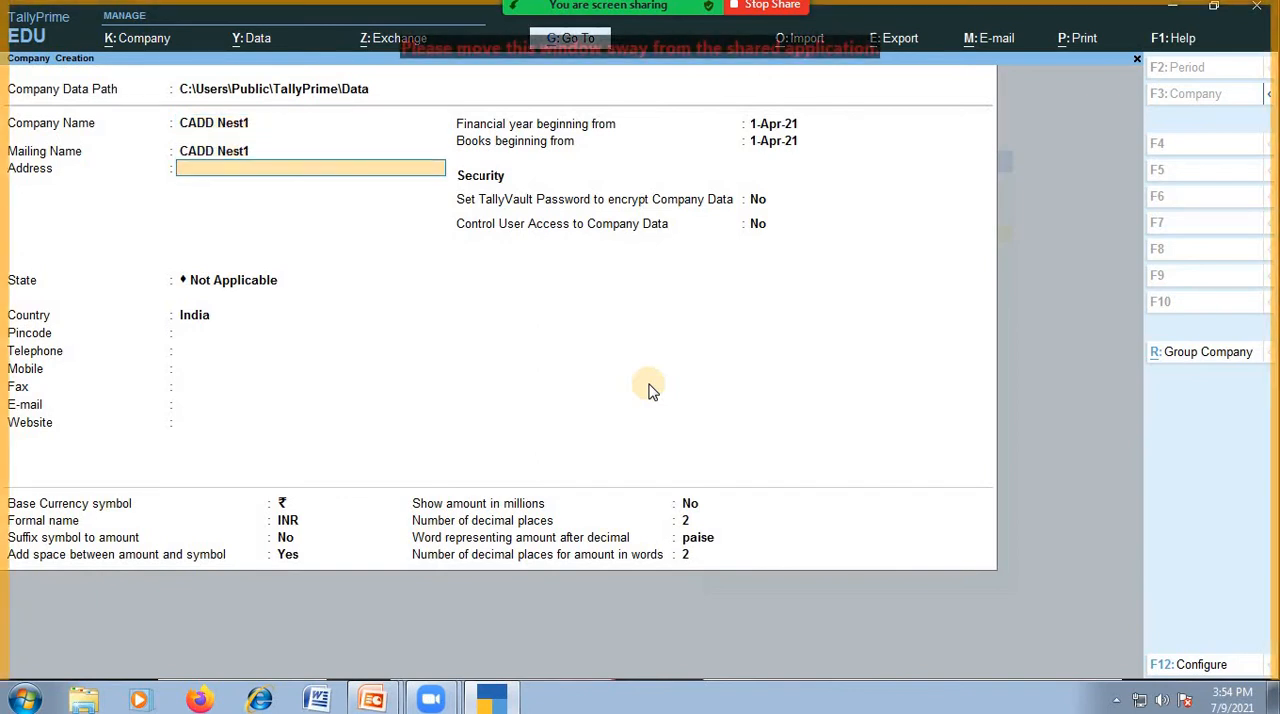
# Leave the address blank, keep the default financial year and security settings, and save the new company.
pyautogui.press('Return')
pyautogui.press('Return')
pyautogui.press('Return')
pyautogui.press('Return')
pyautogui.press('Return')
pyautogui.press('Return')
pyautogui.press('Return')
pyautogui.press('Return')
pyautogui.press('Return')
pyautogui.press('Return')
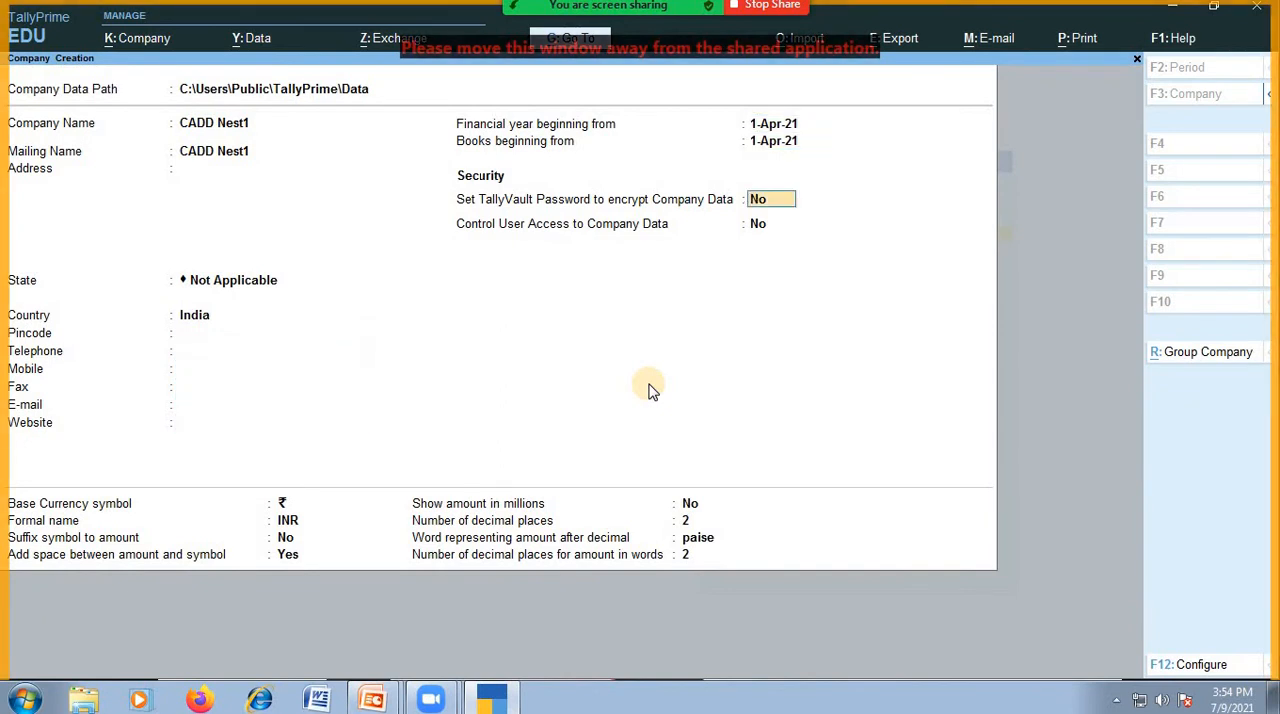
pyautogui.press('Return')
pyautogui.press('Return')
pyautogui.press('Return')
pyautogui.press('Return')
pyautogui.press('Return')
pyautogui.press('Return')
pyautogui.press('Return')
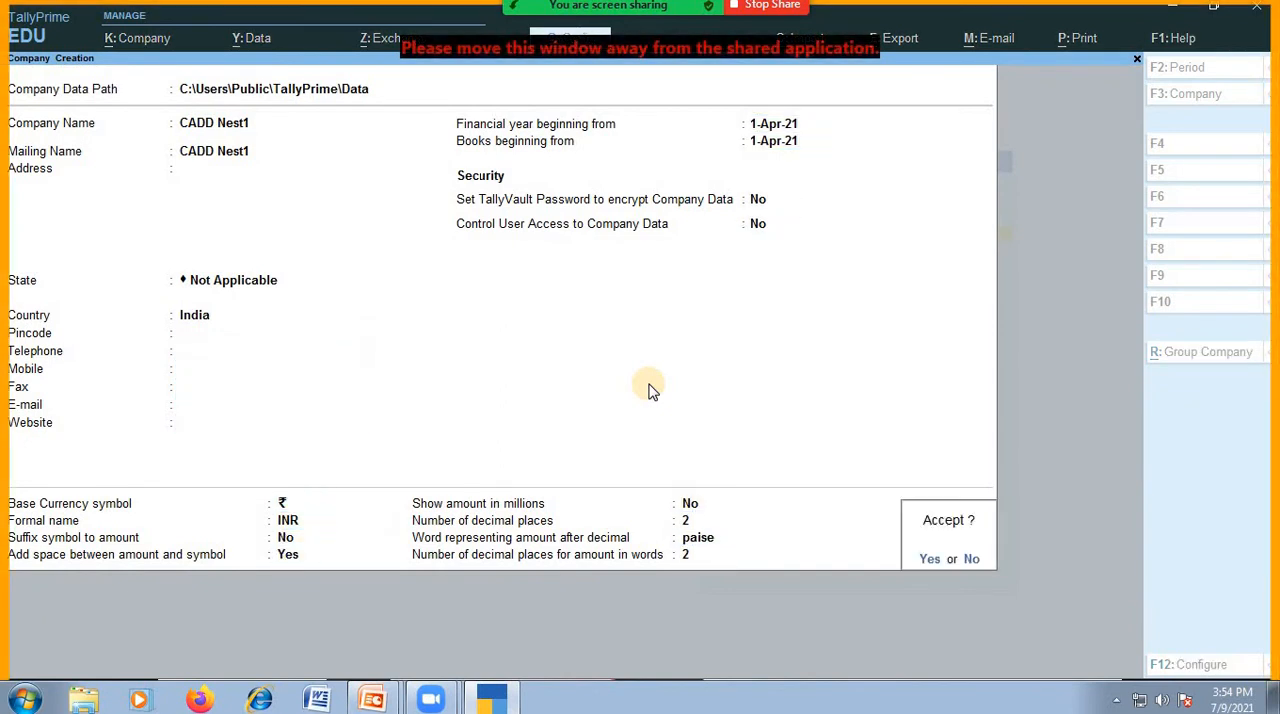
pyautogui.press('Return')
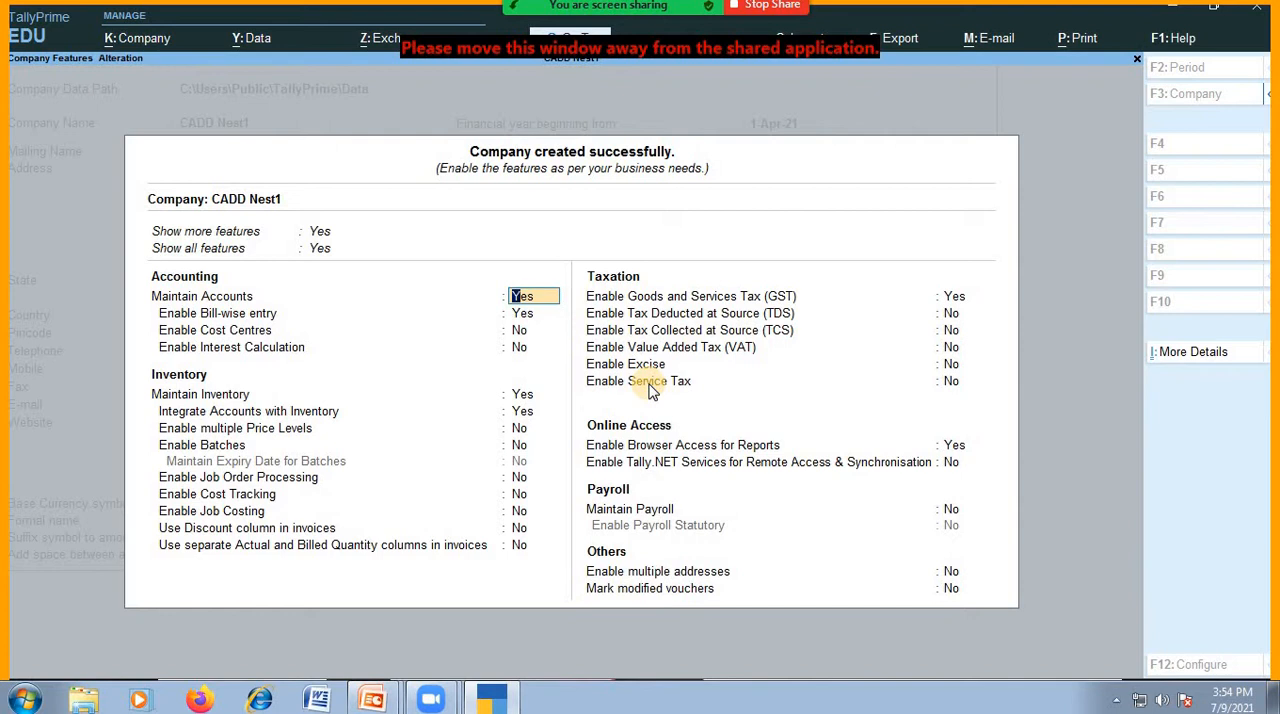
# Keep the default accounting and inventory features for CADD Nest1 and open its GST details with GST enabled.
pyautogui.press('Down')
pyautogui.press('Down')
pyautogui.press('Down')
pyautogui.press('Down')
pyautogui.press('Down')
pyautogui.press('Down')
pyautogui.press('Down')
pyautogui.press('Down')
pyautogui.press('Down')
pyautogui.press('Down')
pyautogui.press('Down')
pyautogui.press('Down')
pyautogui.press('Down')
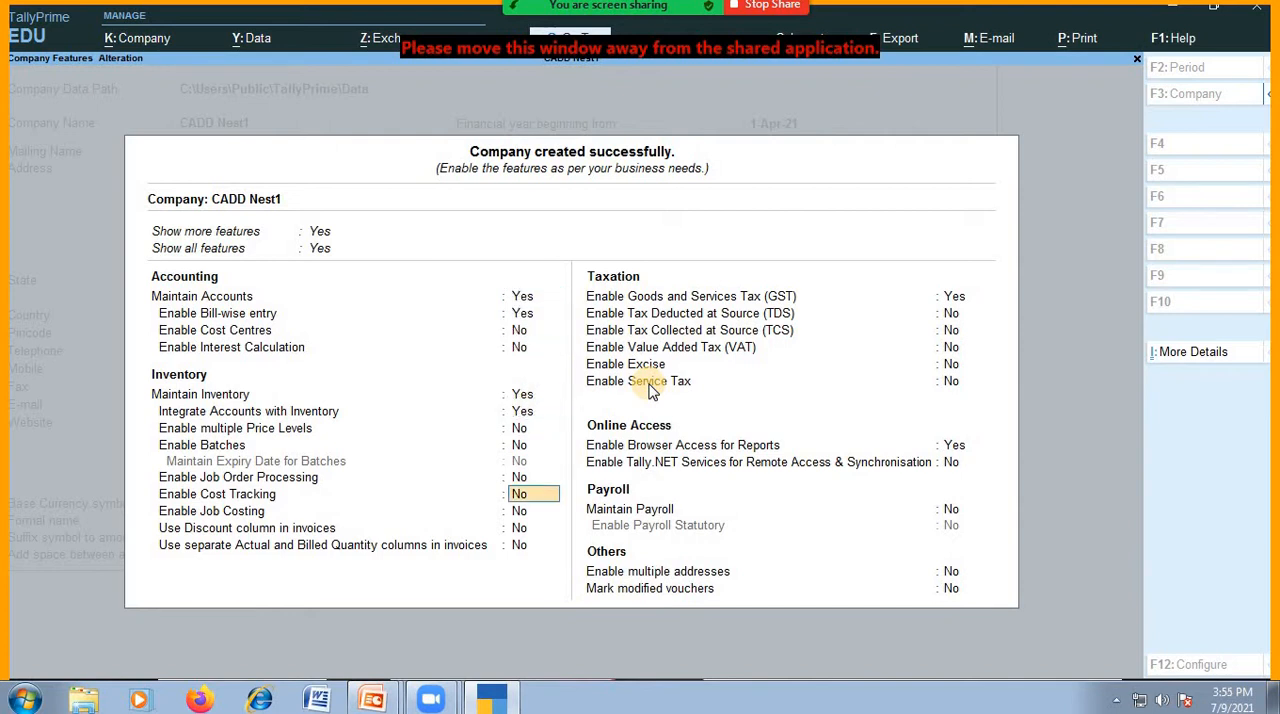
pyautogui.press('Return')
pyautogui.press('Return')
pyautogui.press('Return')
pyautogui.press('Return')
pyautogui.press('Return')
pyautogui.press('Return')
pyautogui.press('Return')
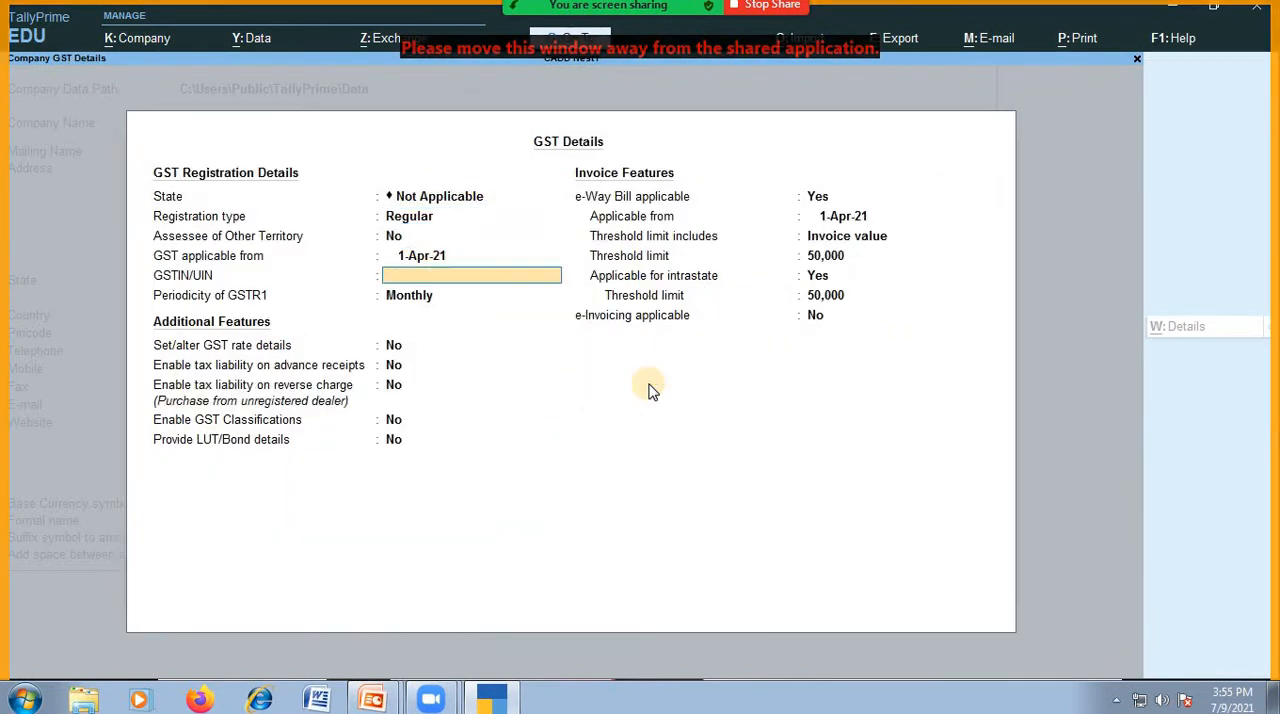
# Keep the GST state as Not Applicable and accept the remaining GST registration and invoice defaults.
pyautogui.press('BackSpace')
pyautogui.press('BackSpace')
pyautogui.press('BackSpace')
pyautogui.press('BackSpace')
pyautogui.press('BackSpace')
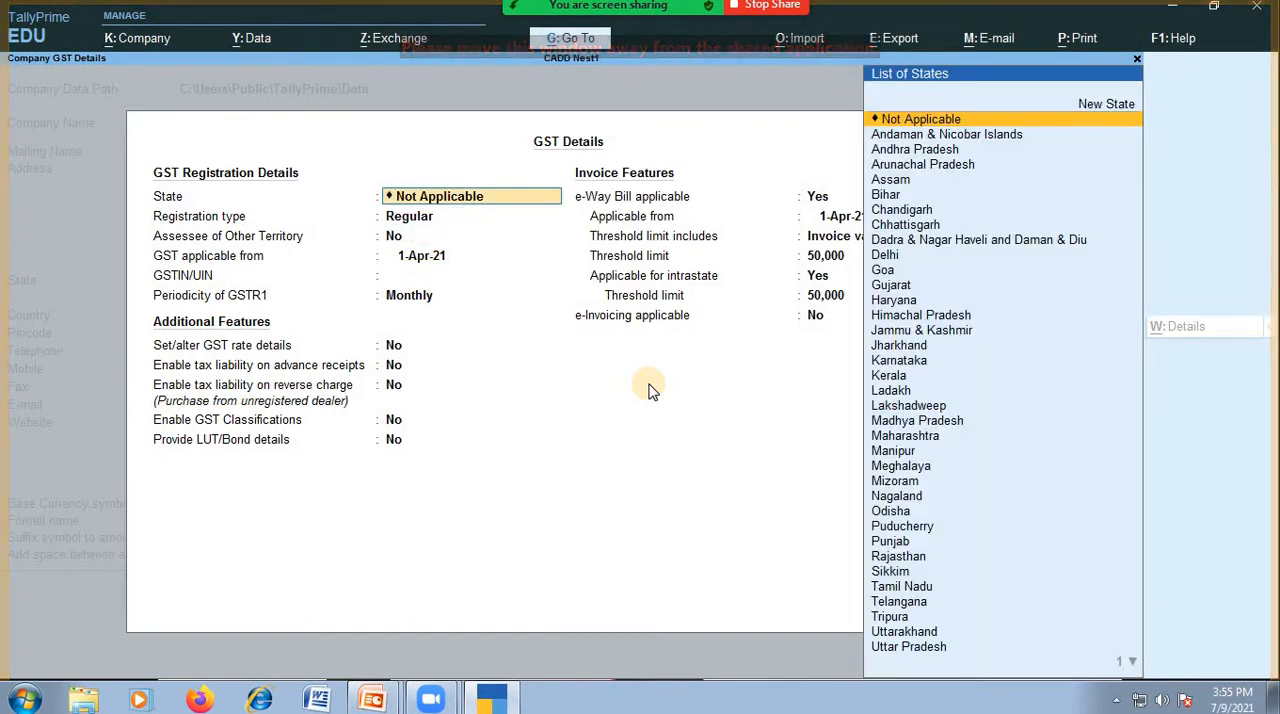
pyautogui.press('Return')
pyautogui.press('Return')
pyautogui.press('Return')
pyautogui.press('Return')
pyautogui.press('Return')
pyautogui.press('Return')
pyautogui.press('Return')
pyautogui.press('Return')
pyautogui.press('Return')
pyautogui.press('Return')
pyautogui.press('Return')
pyautogui.press('Return')
pyautogui.press('Return')
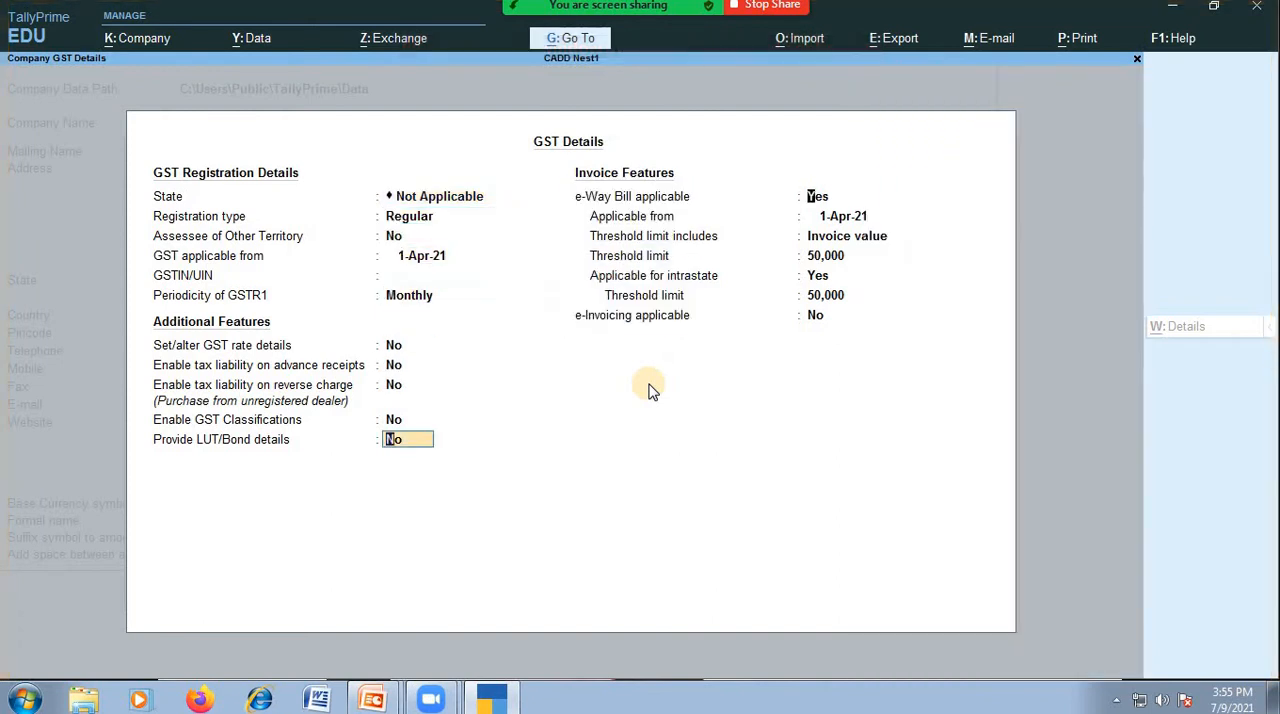
# Keep the remaining taxation, online access and payroll features at their defaults and save the company features.
pyautogui.press('Return')
pyautogui.press('Return')
pyautogui.press('Return')
pyautogui.press('Return')
pyautogui.press('Return')
pyautogui.press('Return')
pyautogui.press('Return')
pyautogui.press('Return')
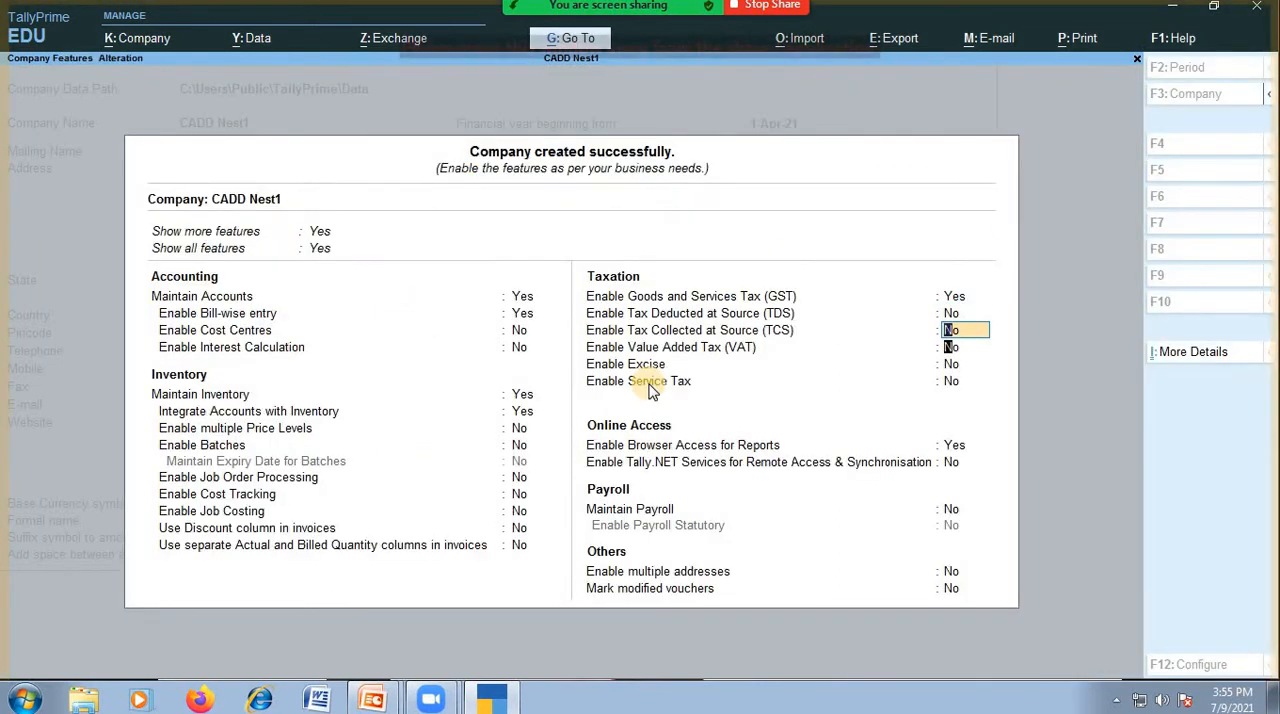
pyautogui.press('Return')
pyautogui.press('Return')
pyautogui.press('Return')
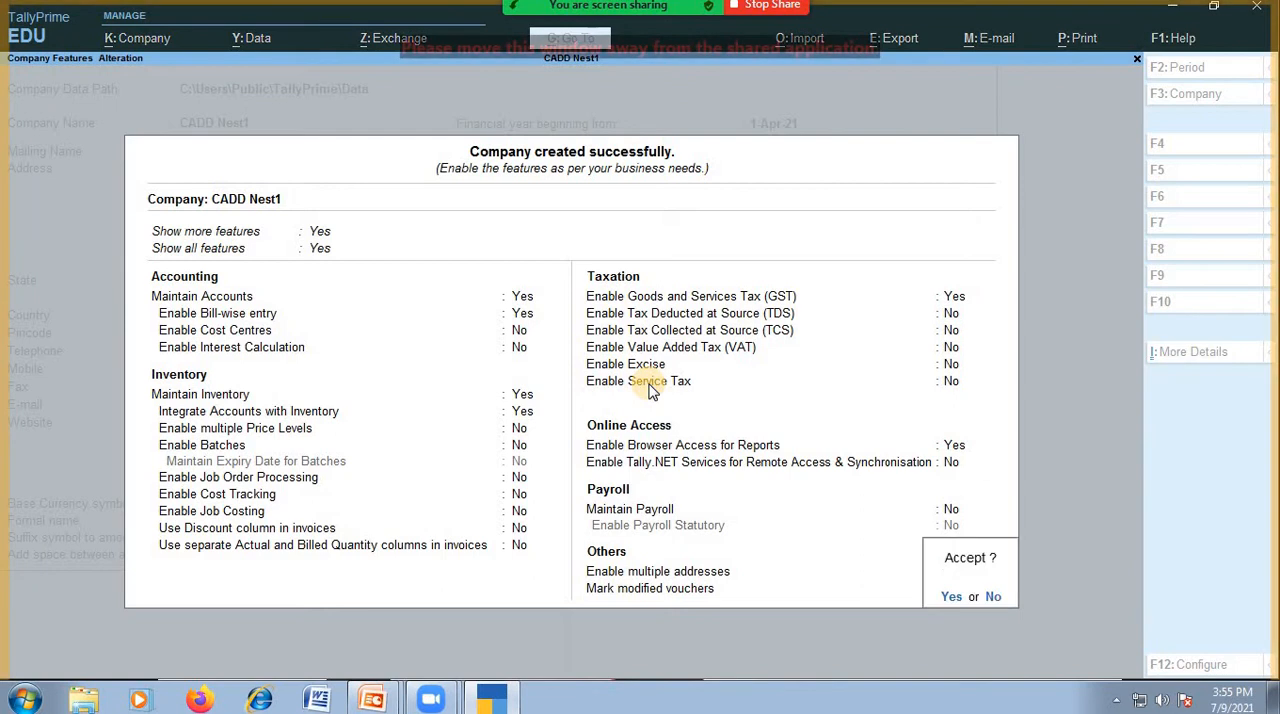
# Start a new ledger named Mr A under the Capital Account group, keeping the same mailing name.
pyautogui.press('Return')
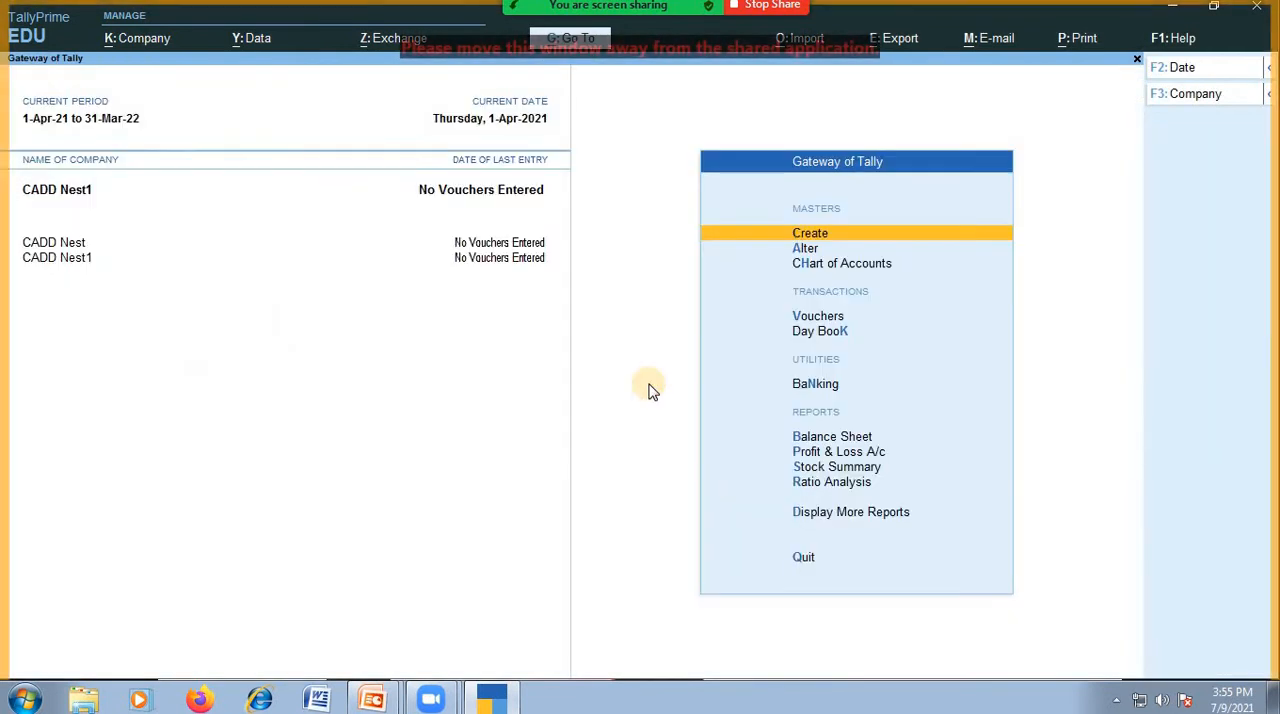
pyautogui.press('Return')
pyautogui.press('Down')
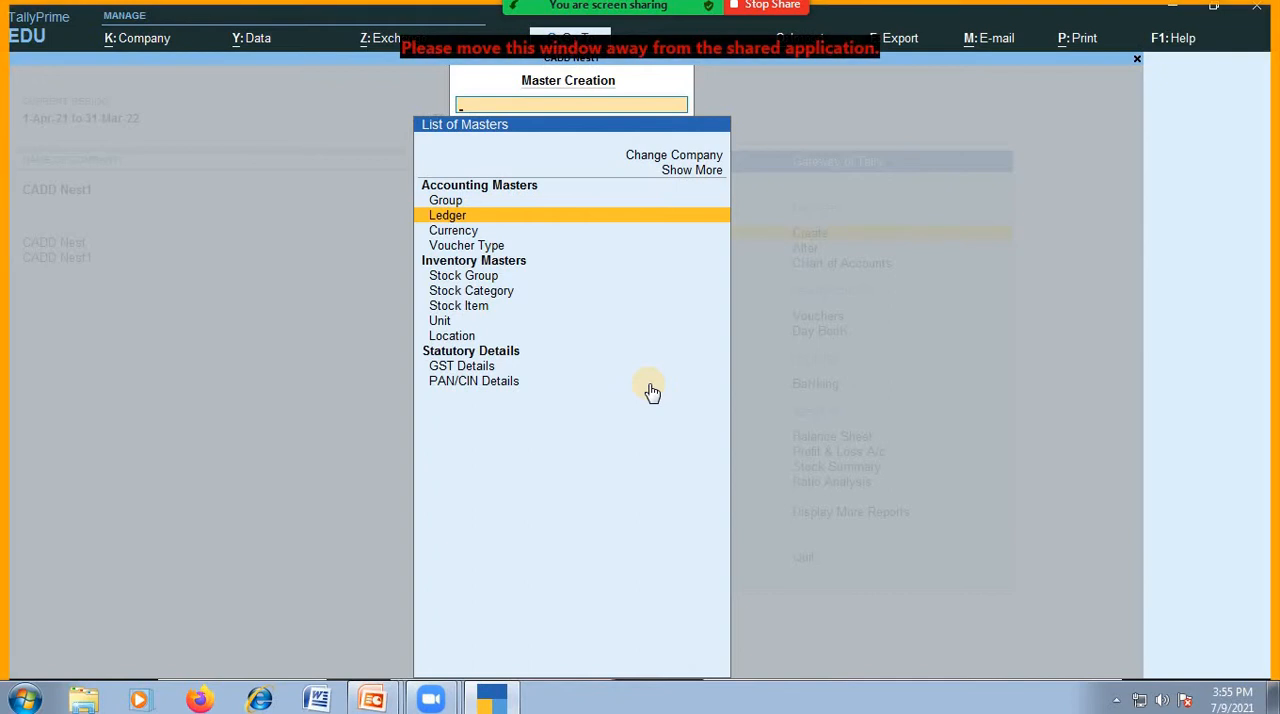
pyautogui.press('Return')
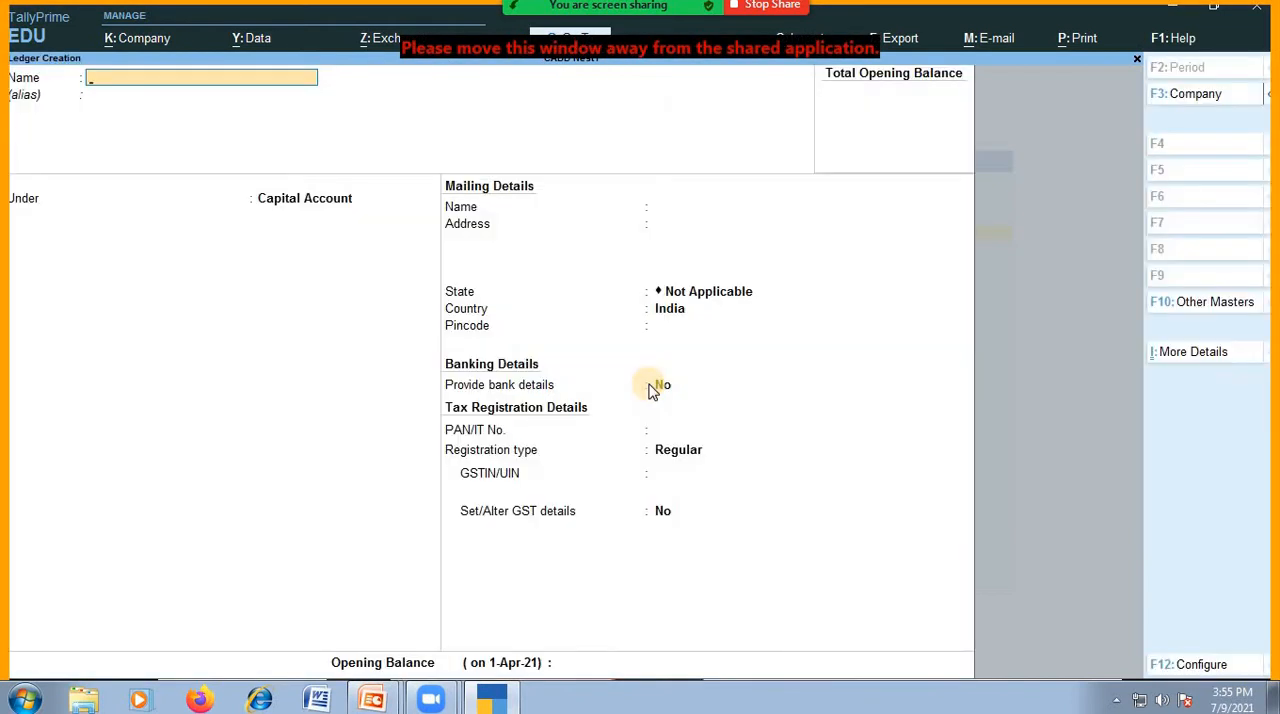
pyautogui.write('Mr A')
pyautogui.press('Return')
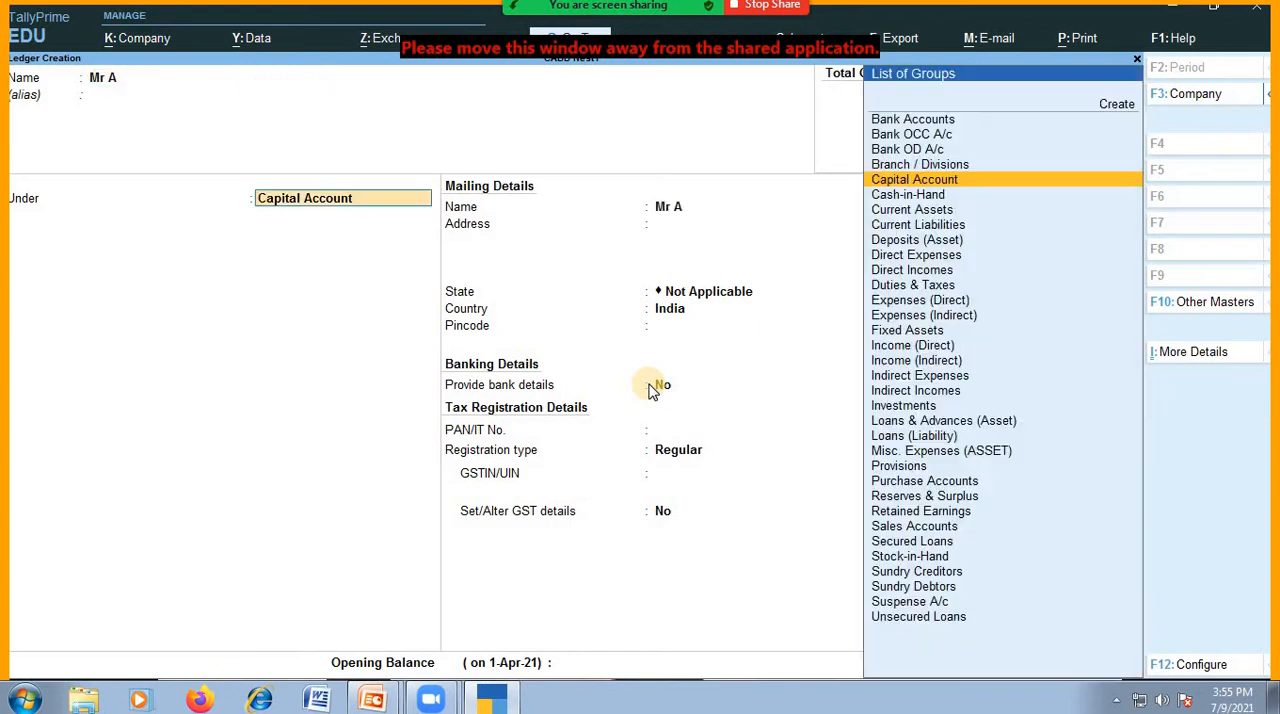
pyautogui.write('Capi')
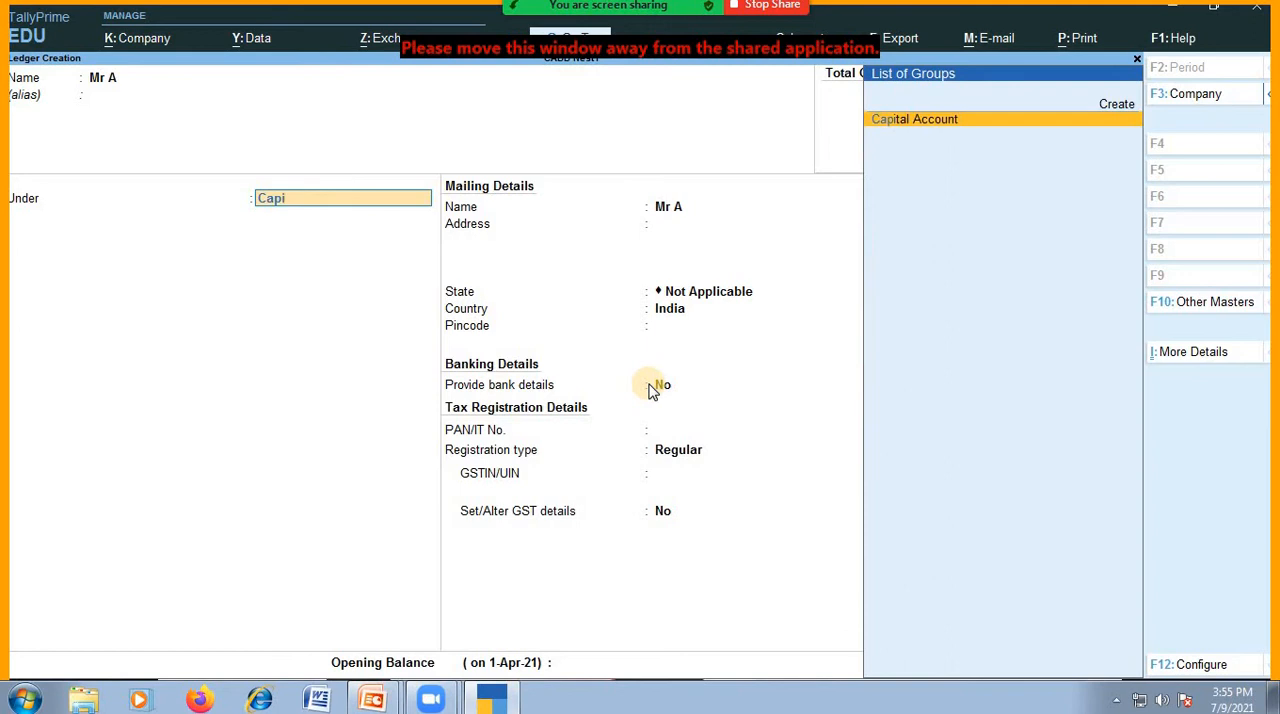
pyautogui.press('Return')
pyautogui.press('Return')
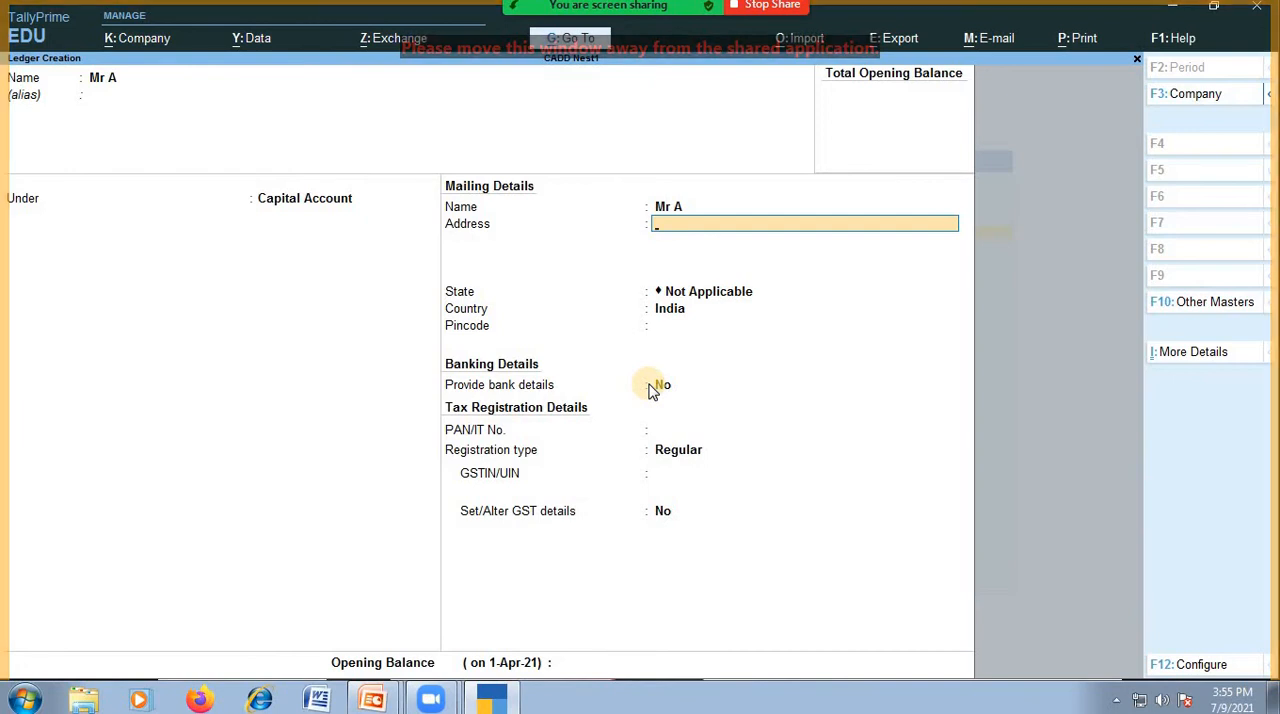
# Leave the ledger's address and pincode blank and keep the default state, country and bank details setting.
pyautogui.press('Return')
pyautogui.press('Return')
pyautogui.press('Return')
pyautogui.press('Return')
pyautogui.press('Return')
pyautogui.press('Return')
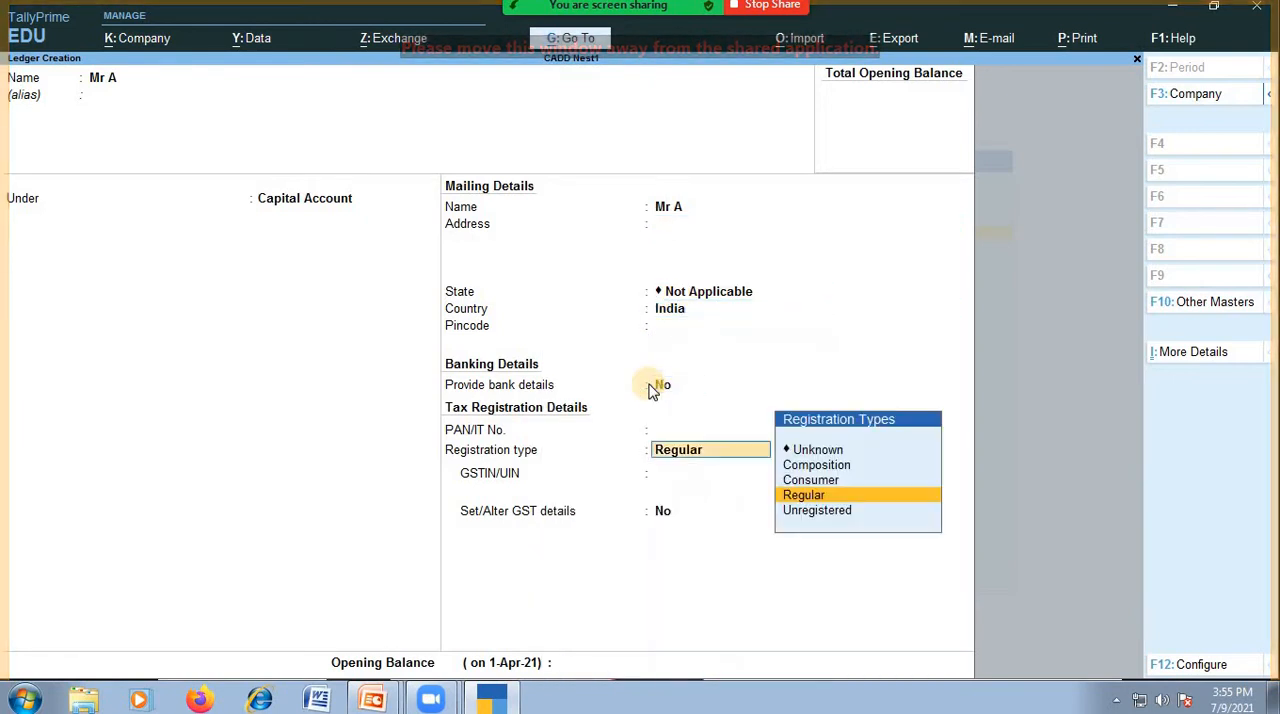
pyautogui.press('Return')
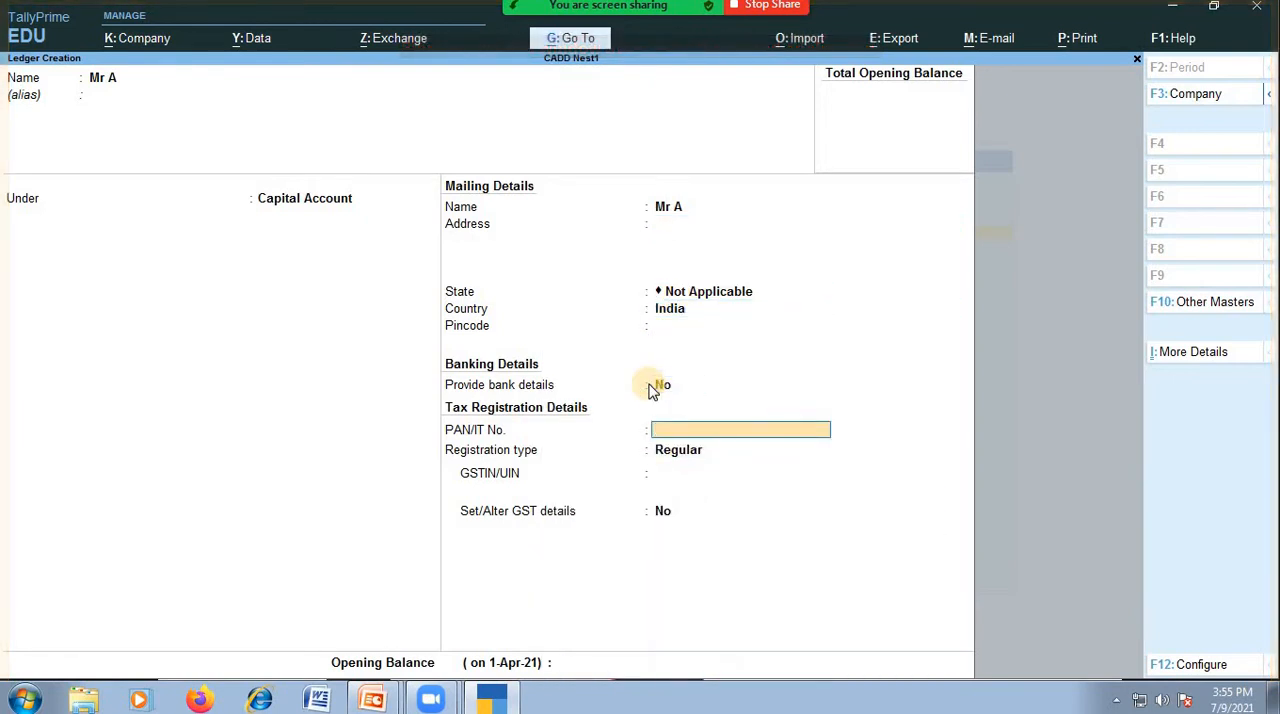
# Enter the ledger's PAN/IT number and keep the registration type as Regular.
pyautogui.write('AA')
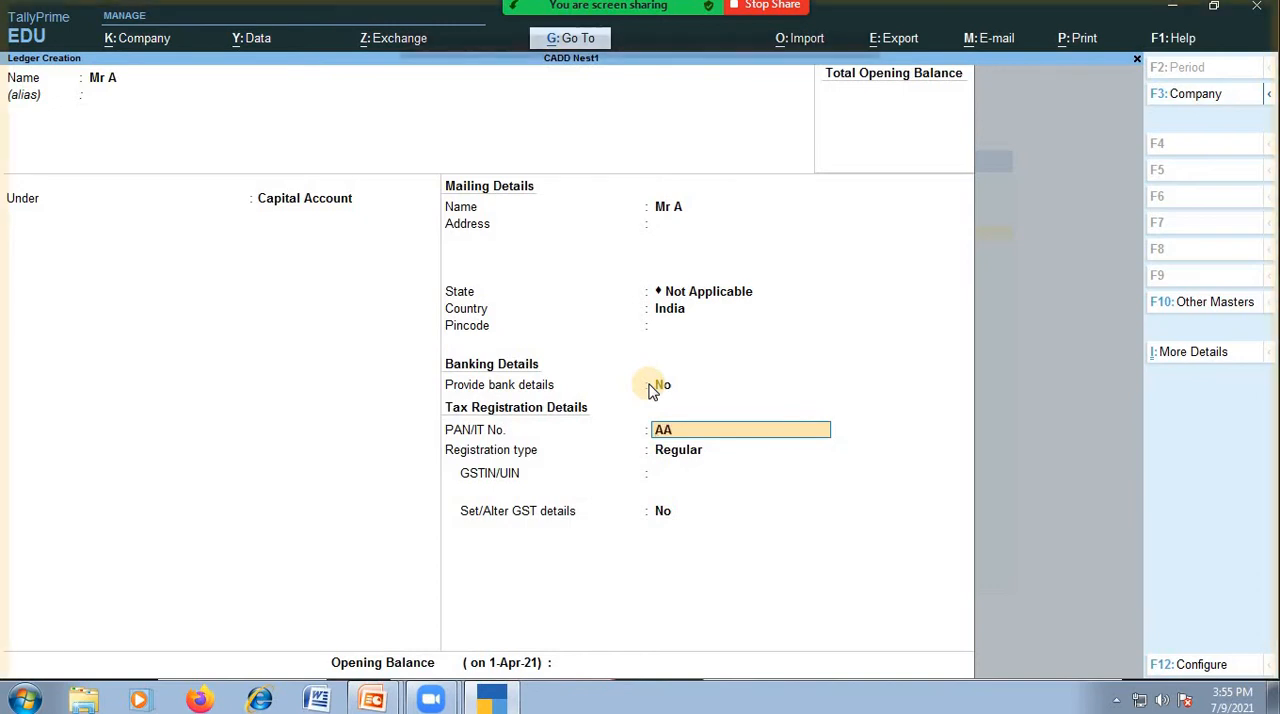
pyautogui.write('AA1234')
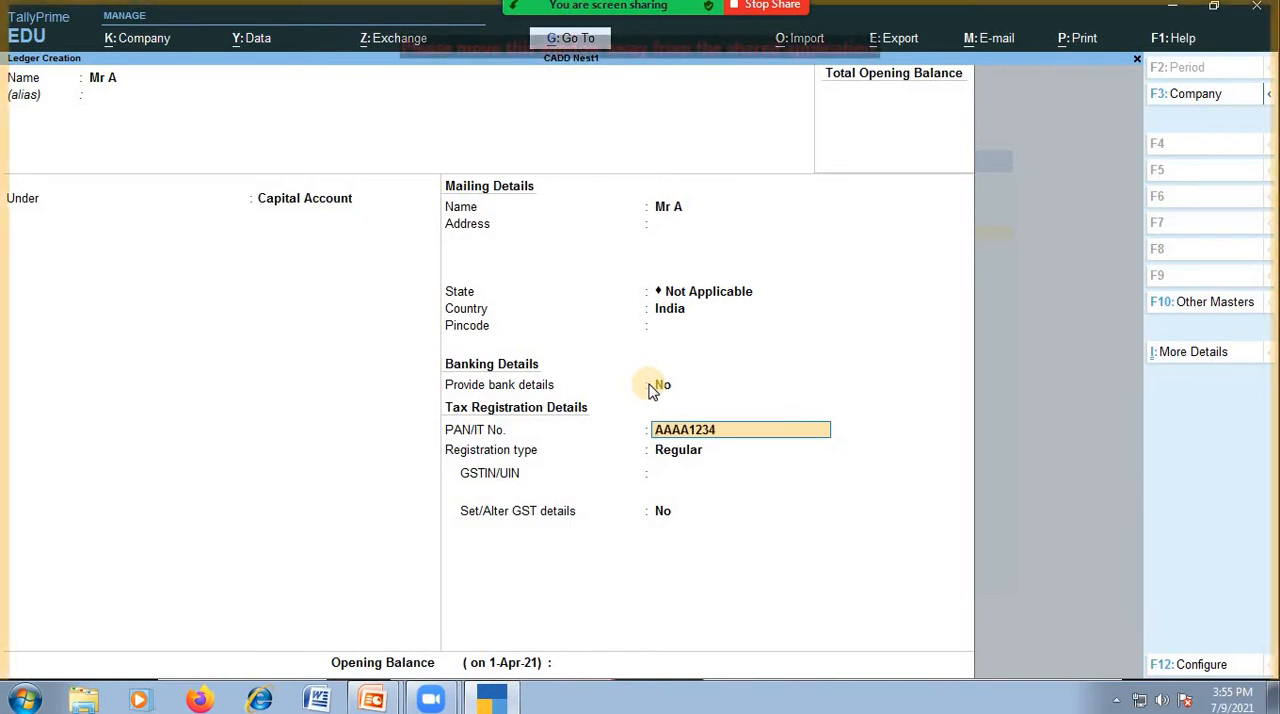
pyautogui.press('BackSpace')
pyautogui.press('BackSpace')
pyautogui.press('BackSpace')
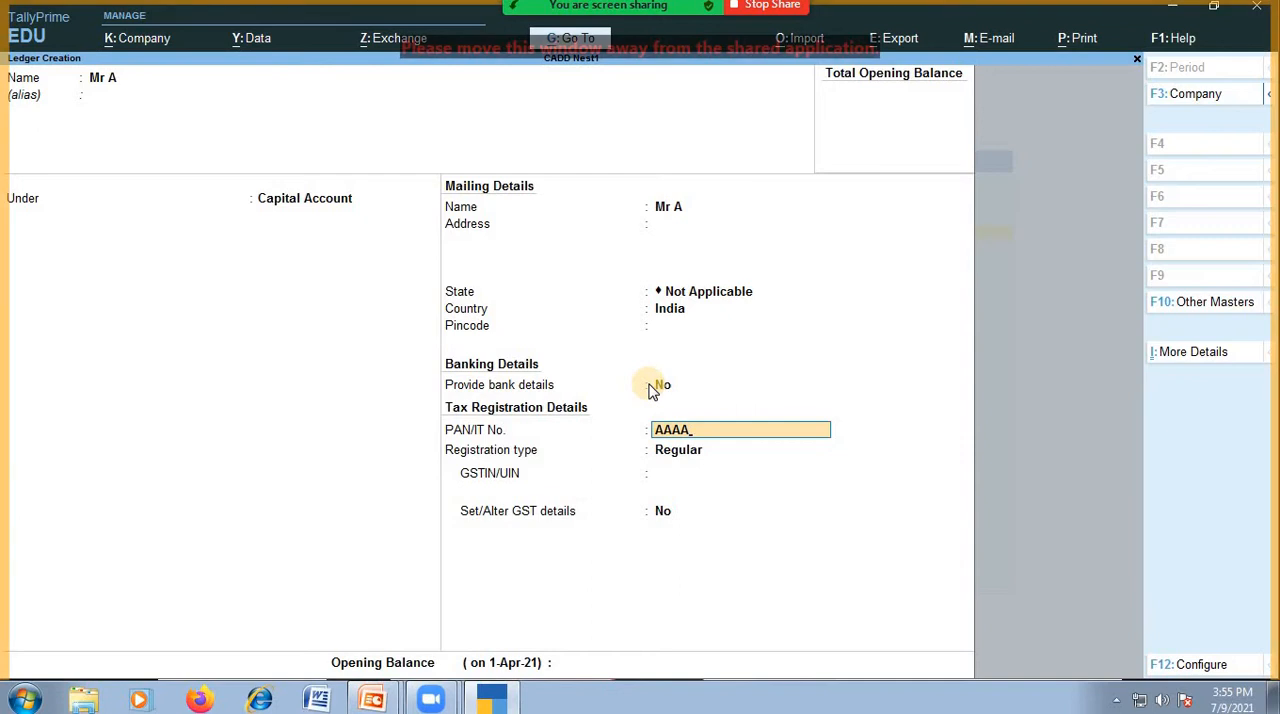
pyautogui.write('A1234K')
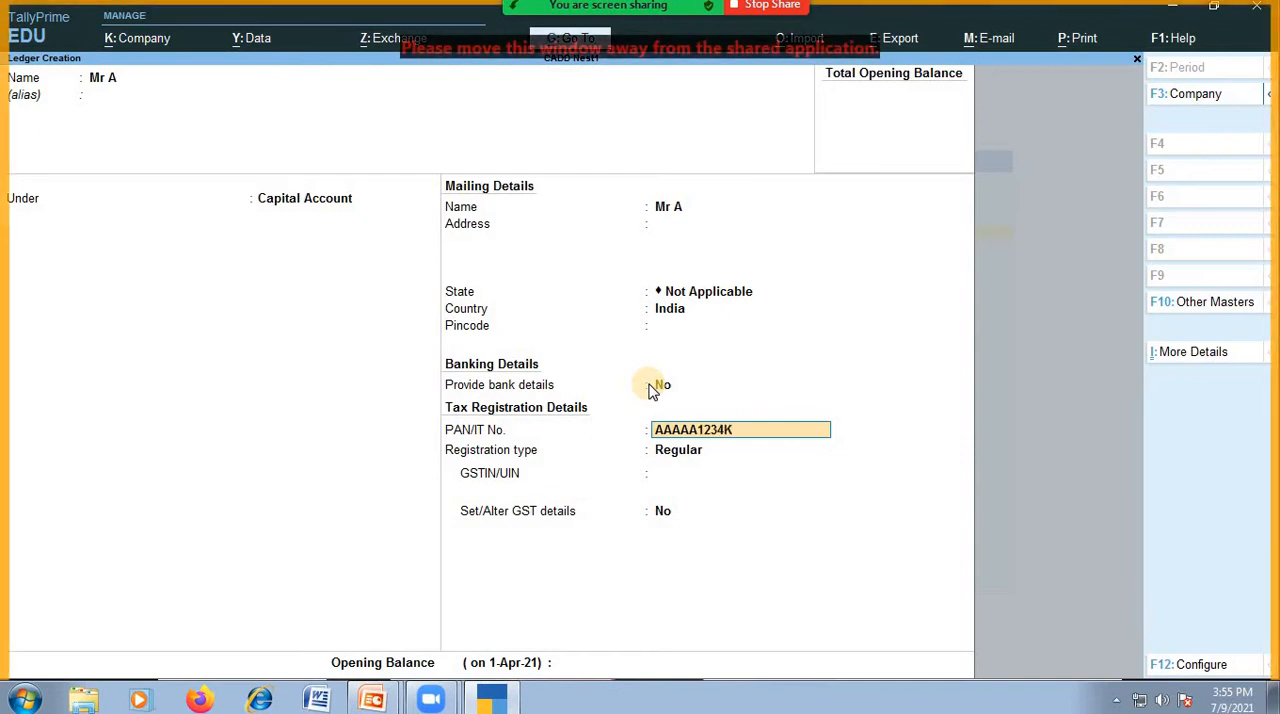
pyautogui.press('Return')
# Leave the GSTIN/UIN and opening balance blank, keep GST details at No, and save the capital ledger.
pyautogui.press('Return')
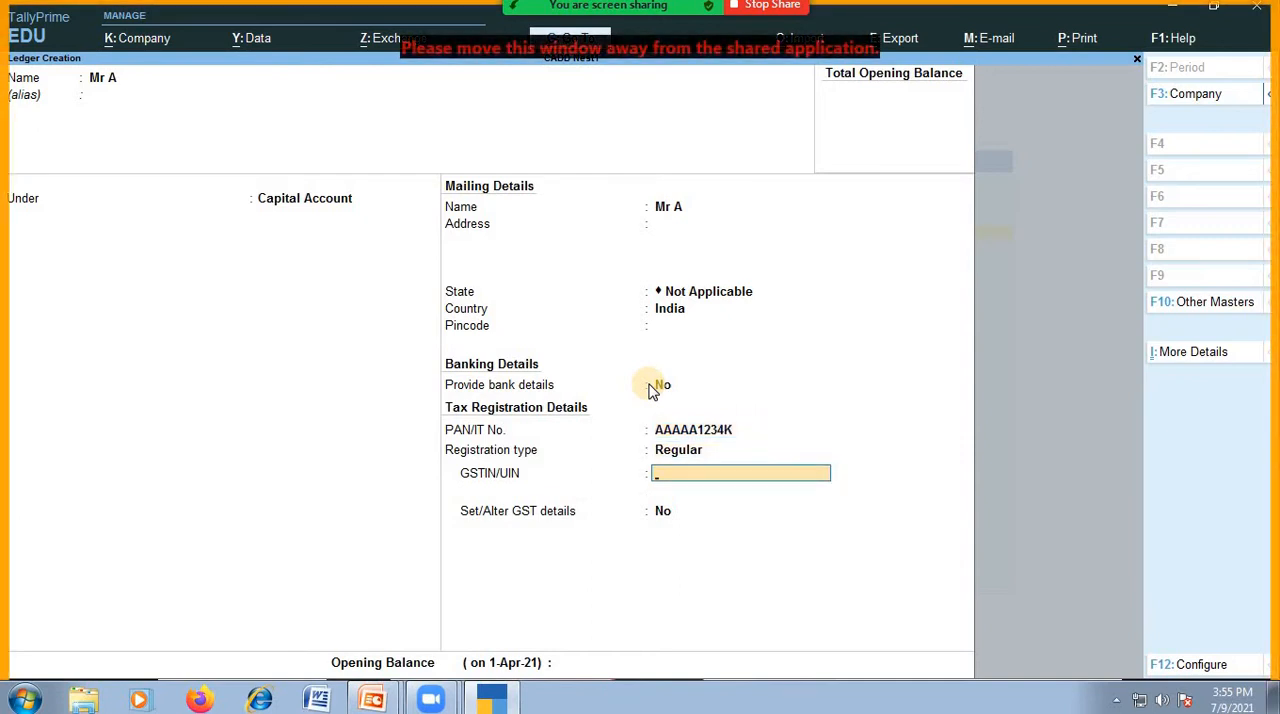
pyautogui.press('Return')
pyautogui.press('Return')
pyautogui.press('Return')
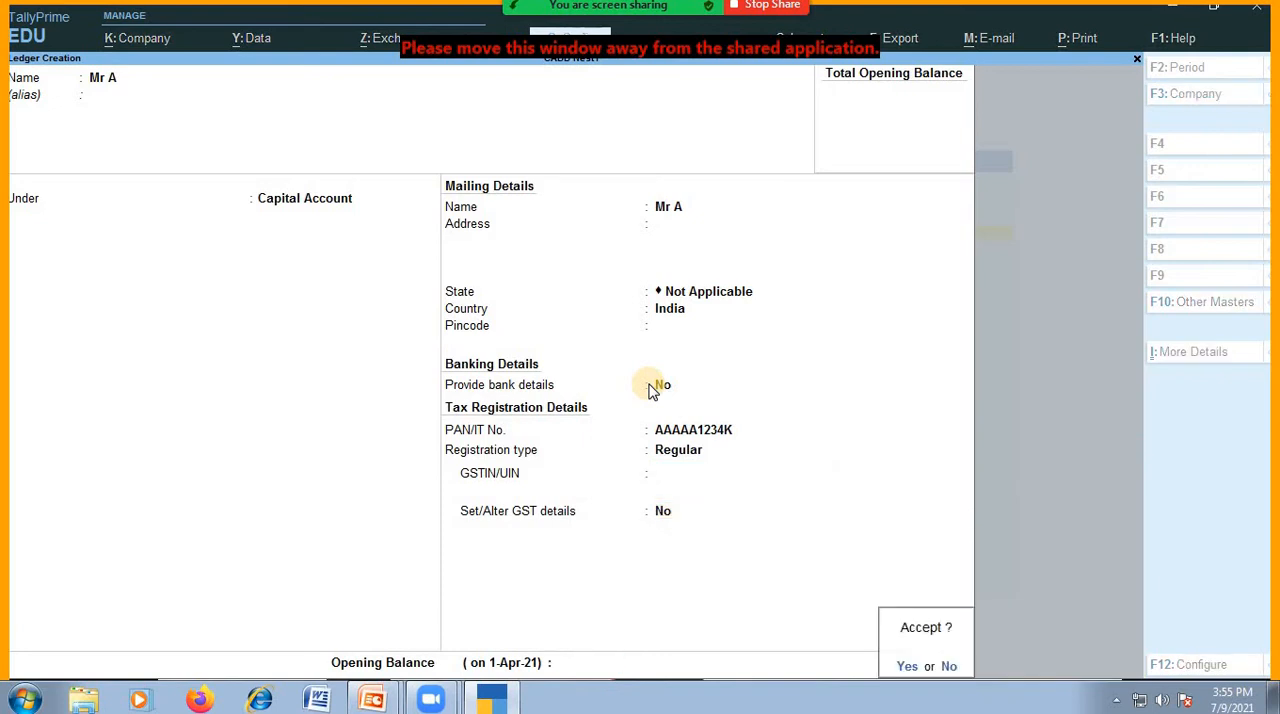
pyautogui.press('Escape')
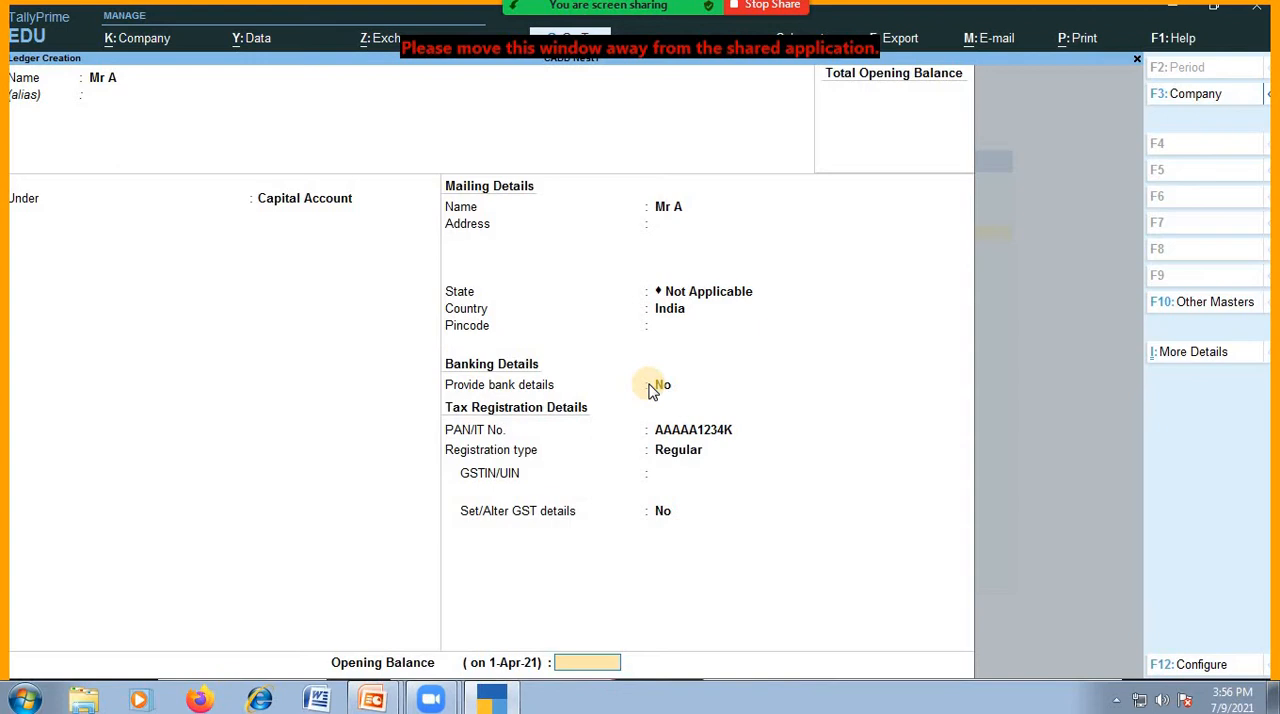
pyautogui.press('Return')
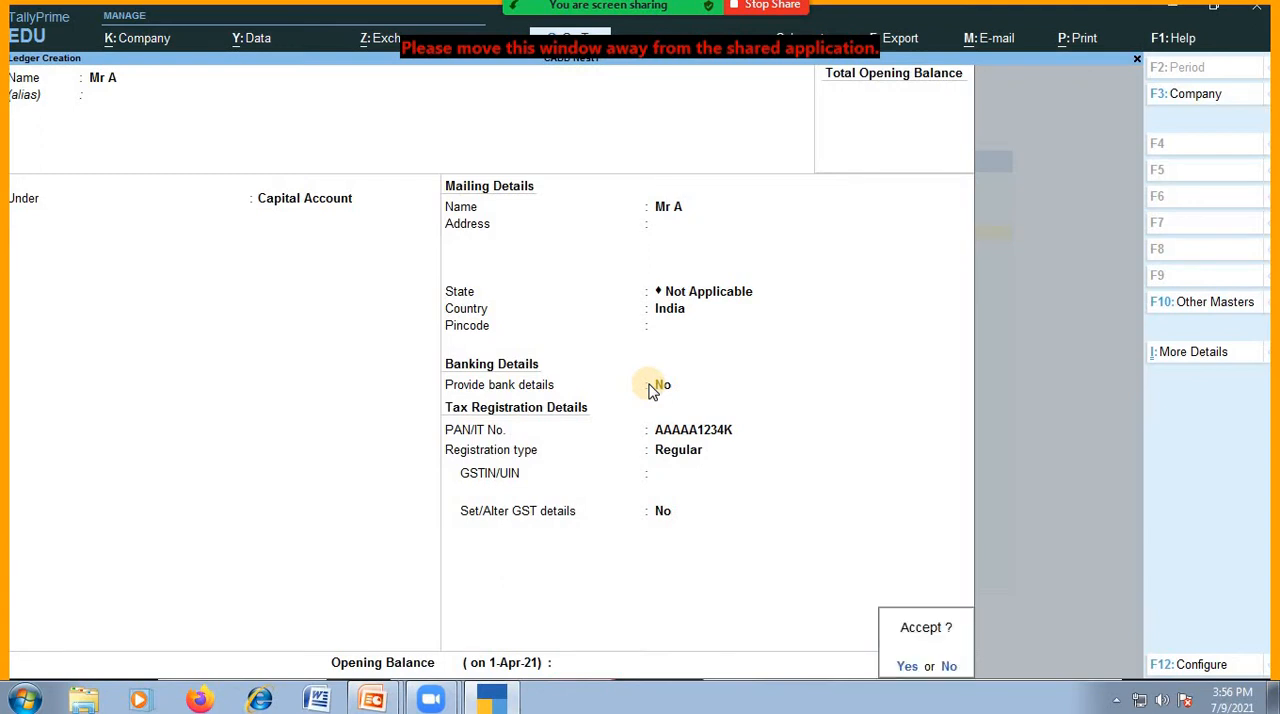
pyautogui.press('Return')
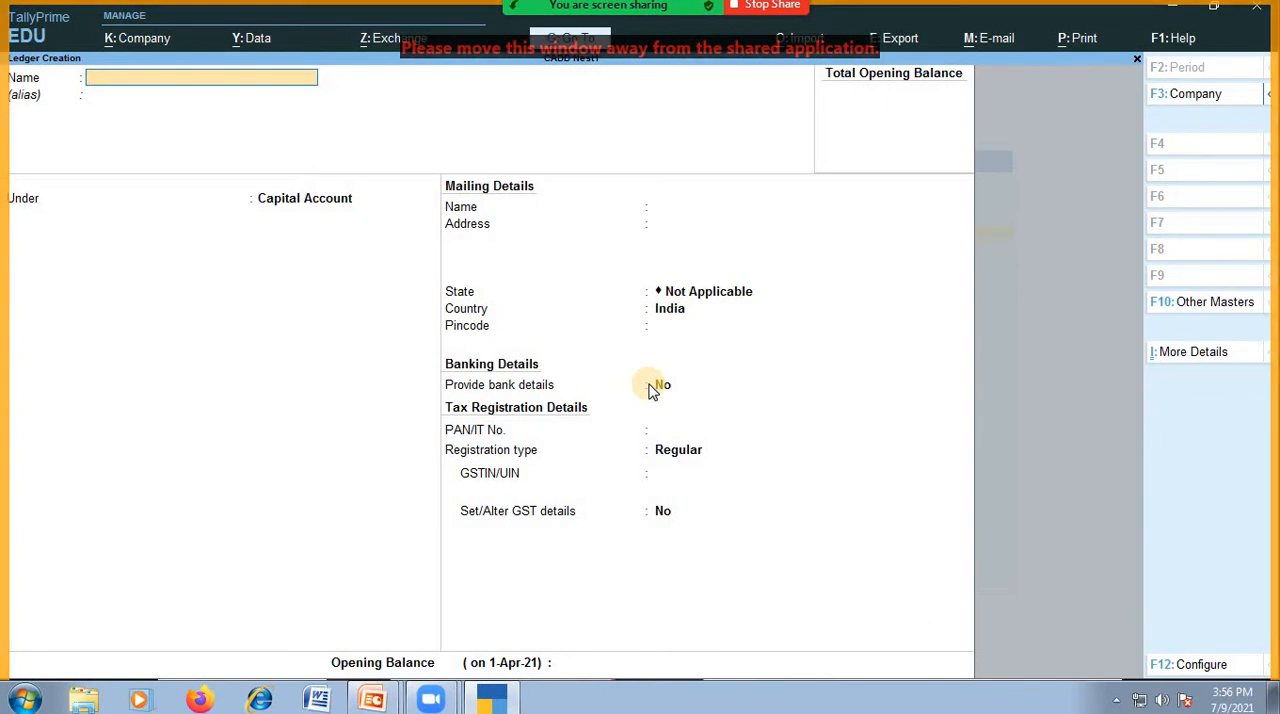
# Start a new ledger named Sbi A/c under the Bank Accounts group, leaving its alias blank.
pyautogui.write('Sbi')
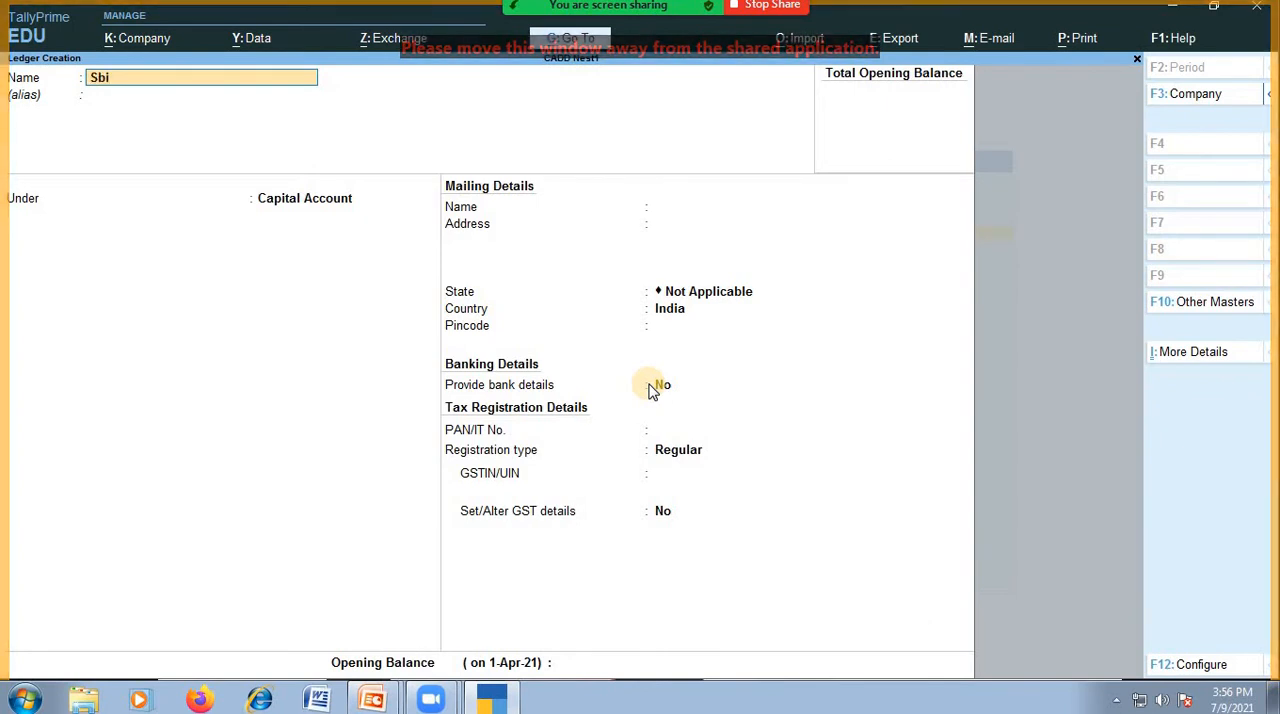
pyautogui.write(' a/c')
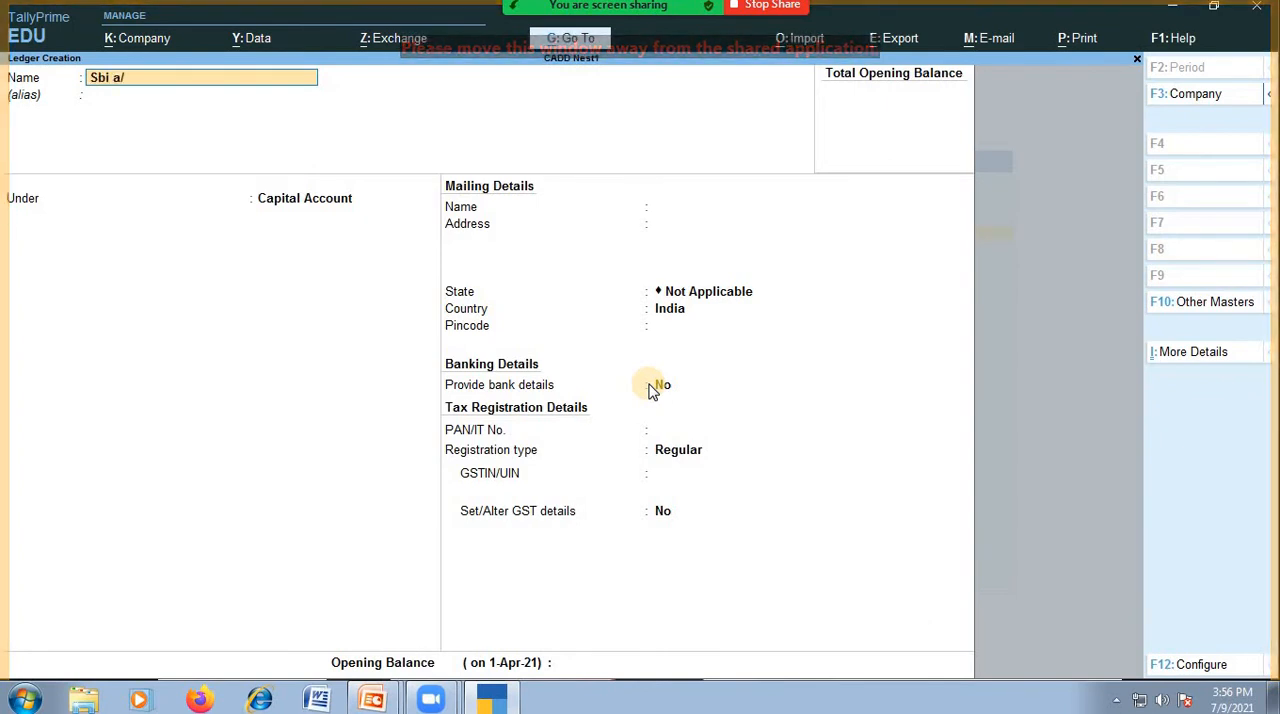
pyautogui.press('Return')
pyautogui.press('Return')
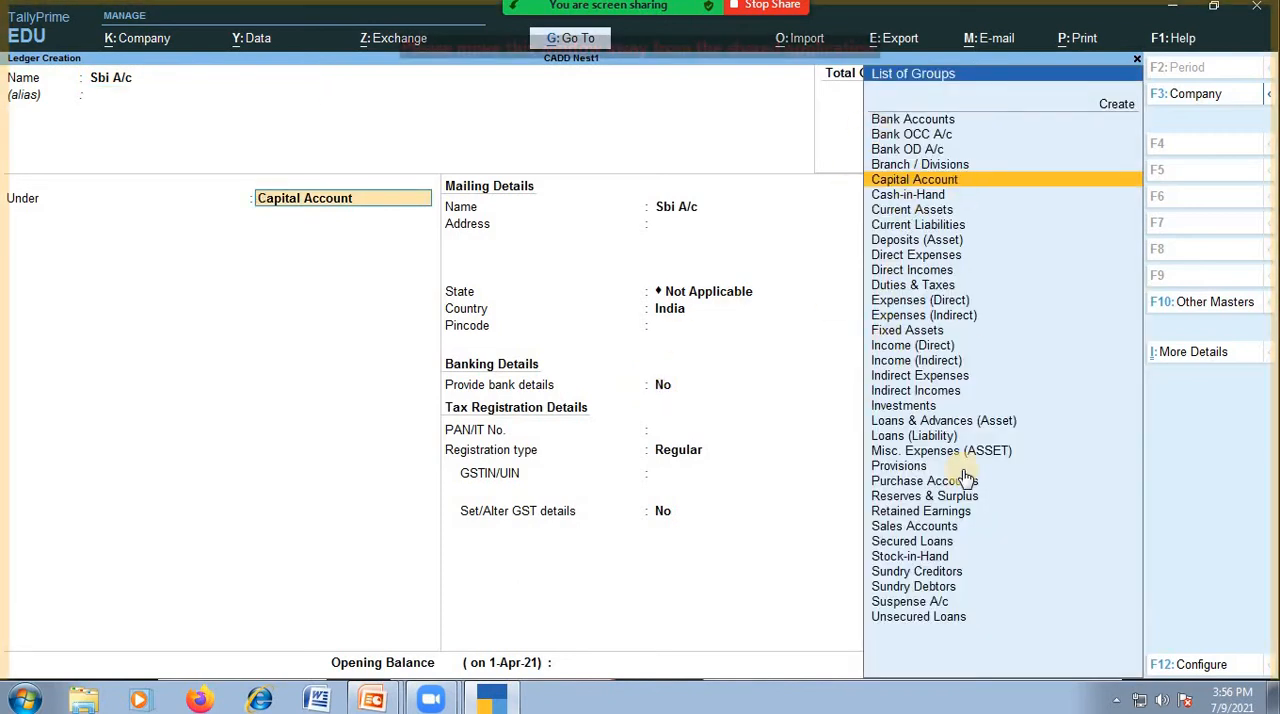
pyautogui.write('Bank')
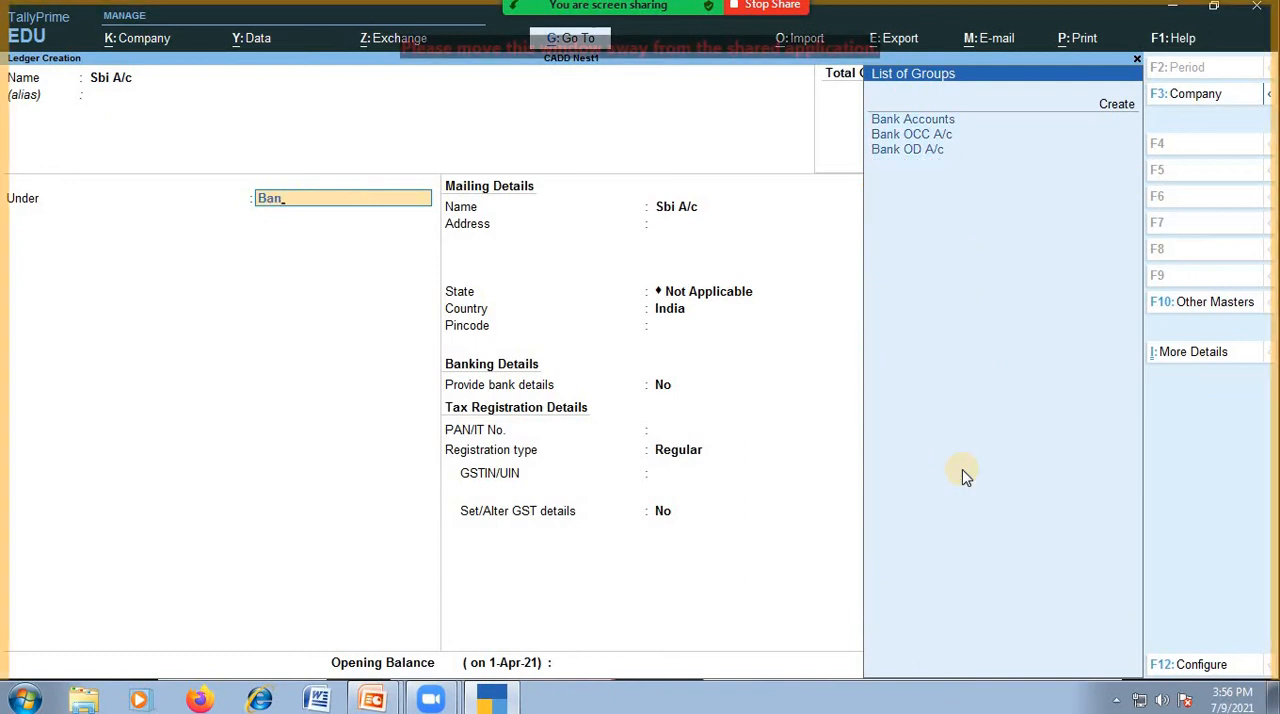
pyautogui.press('Return')
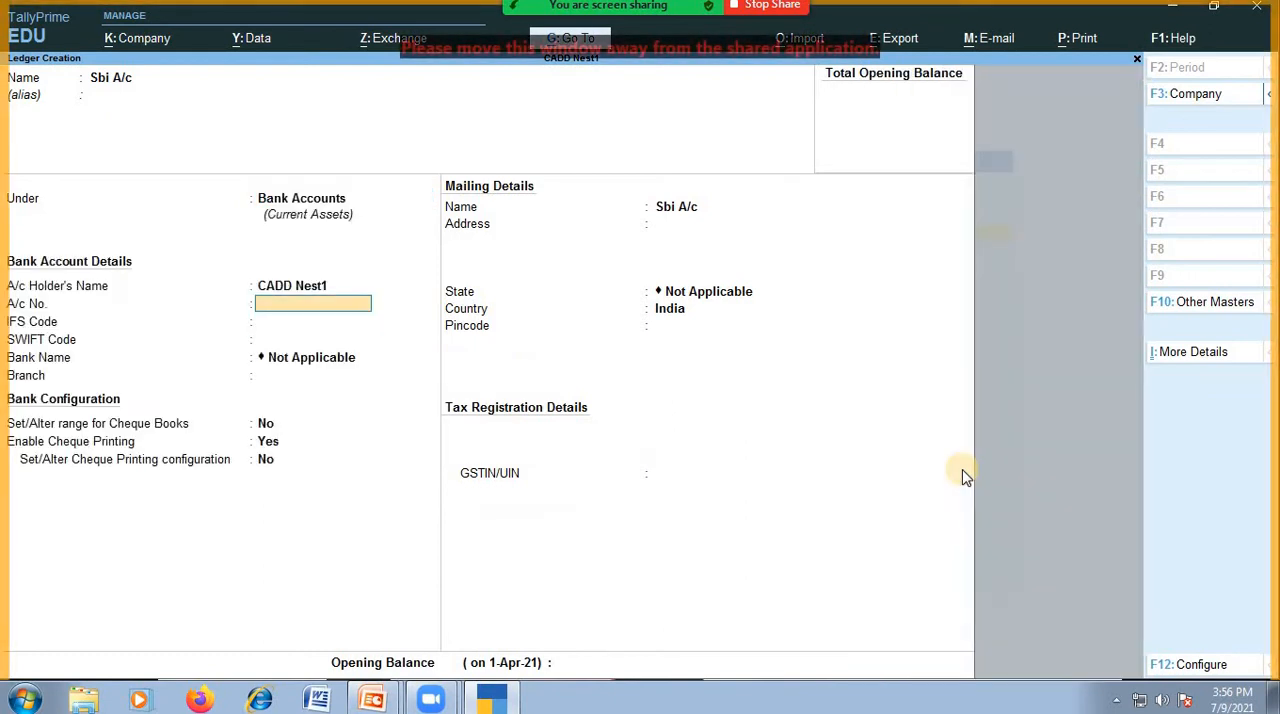
# Leave the bank ledger's account number, IFS code, SWIFT code and branch blank, and keep the bank name Not Applicable.
pyautogui.press('Return')
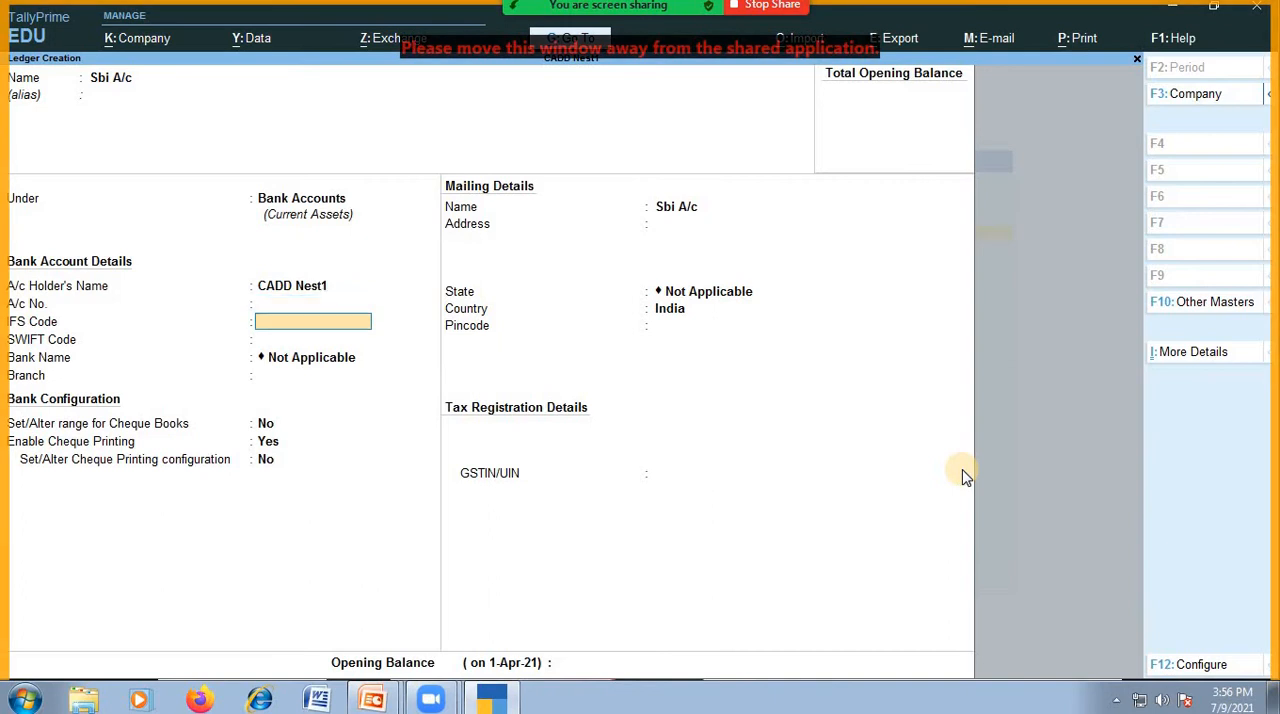
pyautogui.press('Return')
pyautogui.press('Return')
pyautogui.press('Return')
pyautogui.press('Return')
pyautogui.press('Return')
pyautogui.press('Return')
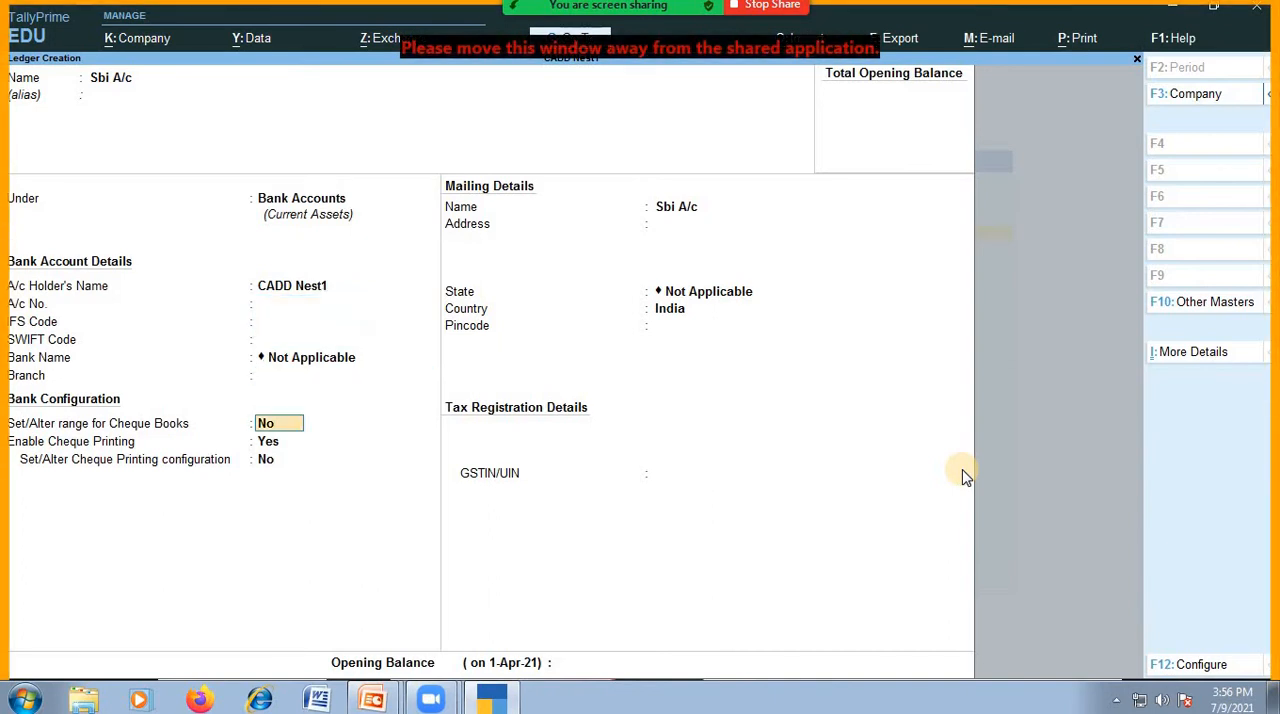
# Keep the default cheque settings, leave the mailing, GSTIN/UIN and opening balance fields blank, and save the Sbi A/c ledger.
pyautogui.press('Return')
pyautogui.press('Return')
pyautogui.press('Return')
pyautogui.press('Return')
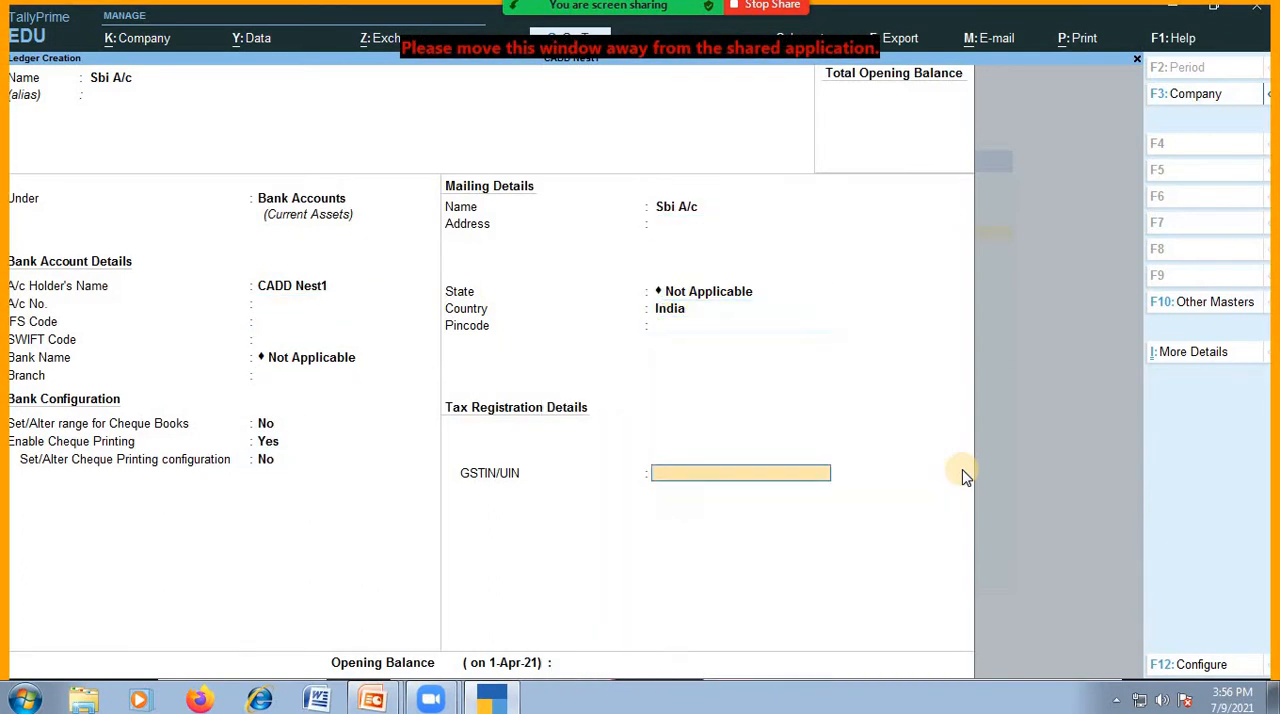
pyautogui.press('Return')
pyautogui.press('Return')
pyautogui.press('Return')
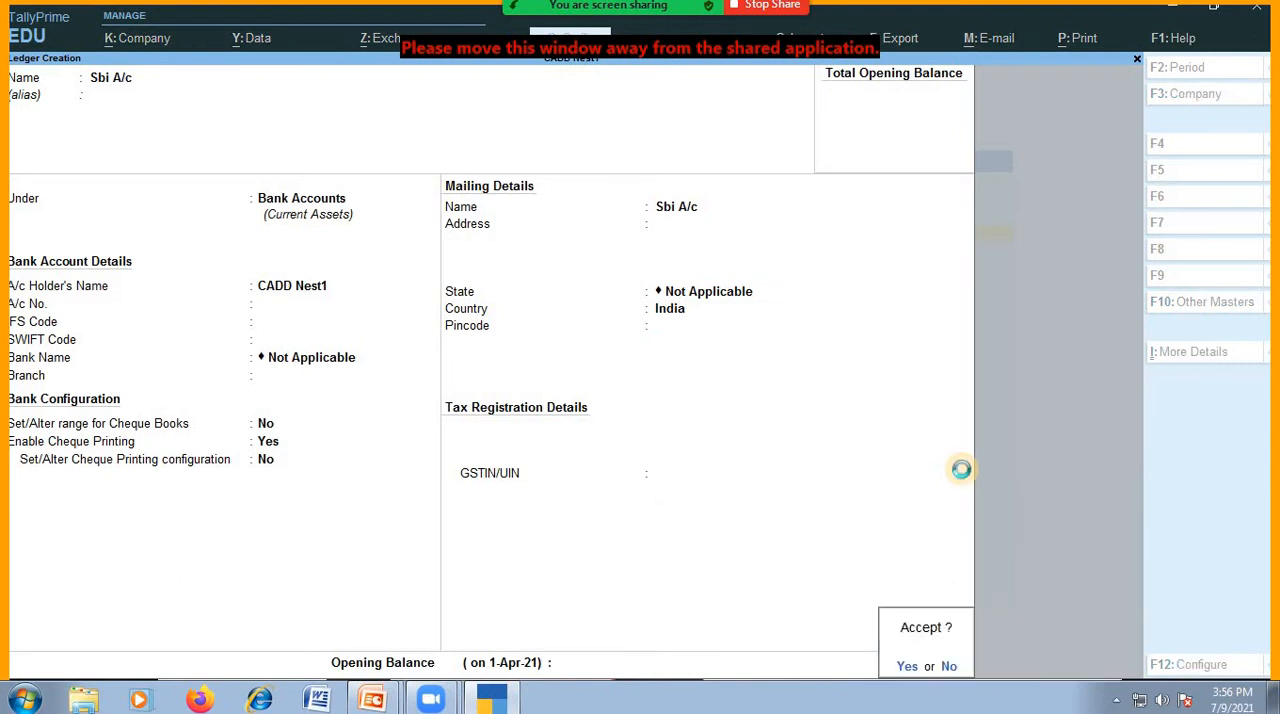
pyautogui.press('Return')
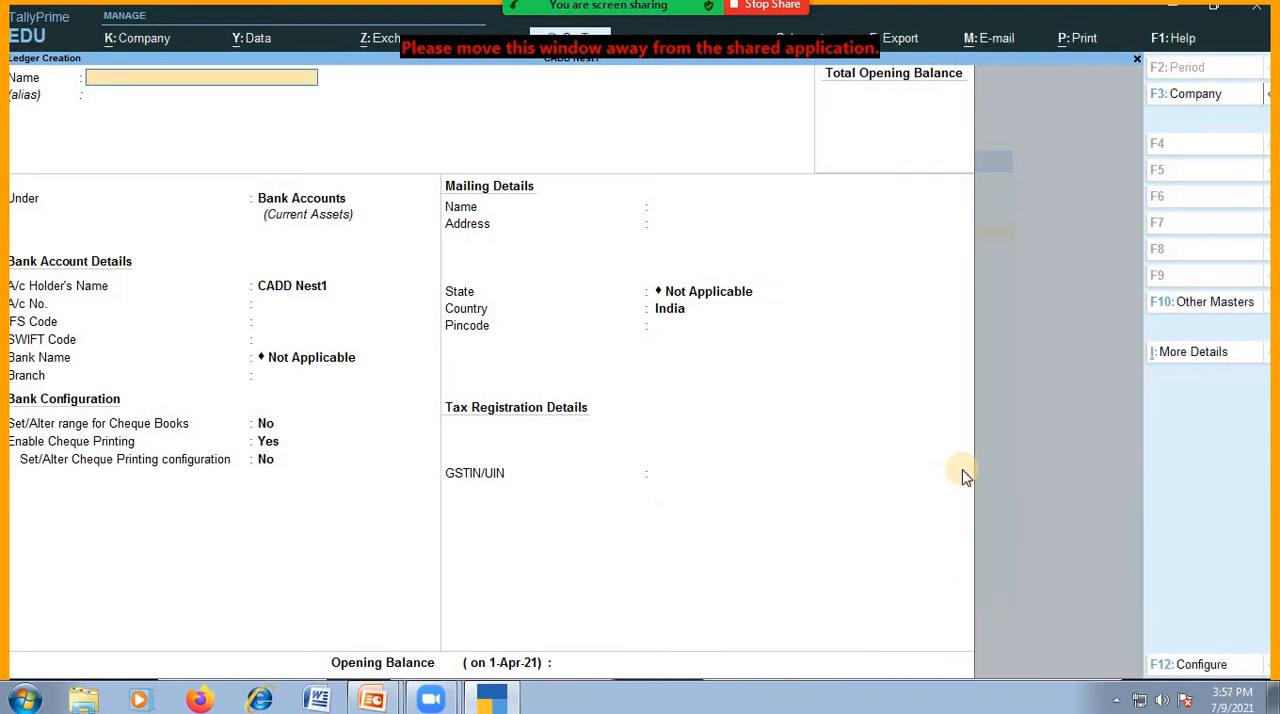
# Start a new ledger named Furniture under the Fixed Assets group, leaving its alias blank.
pyautogui.write('Furniture')
pyautogui.press('Return')
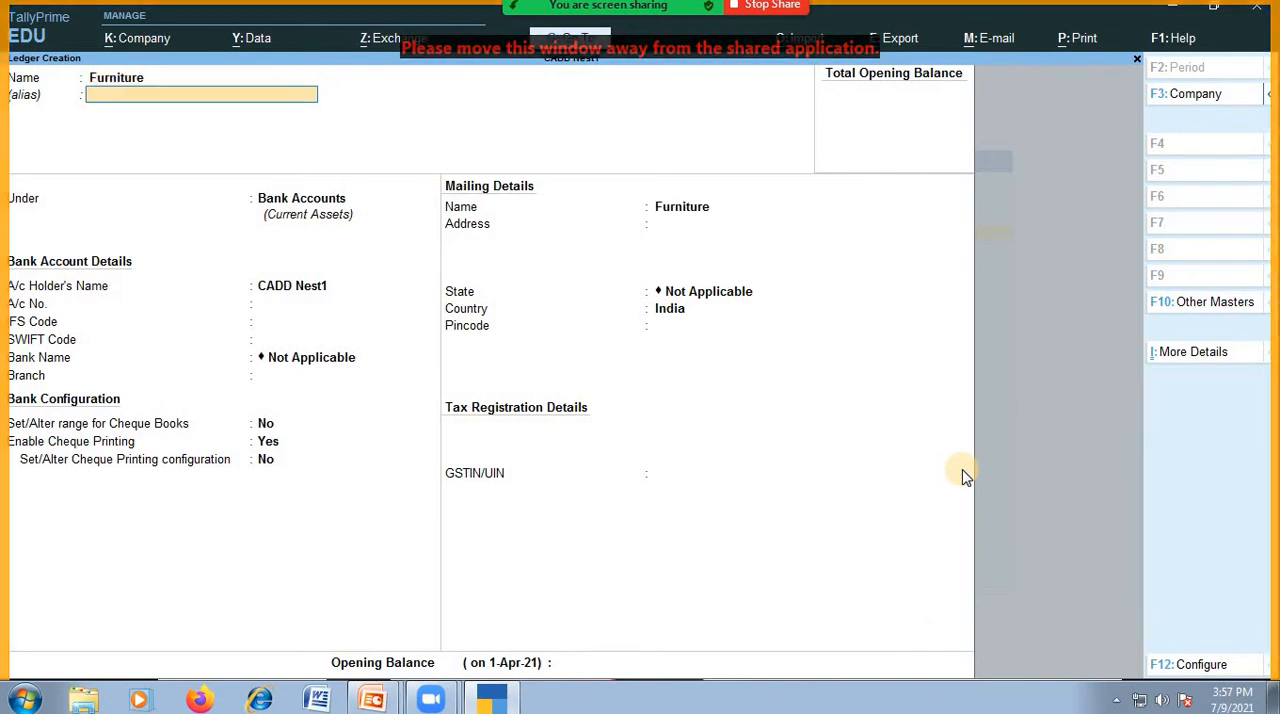
pyautogui.press('Return')
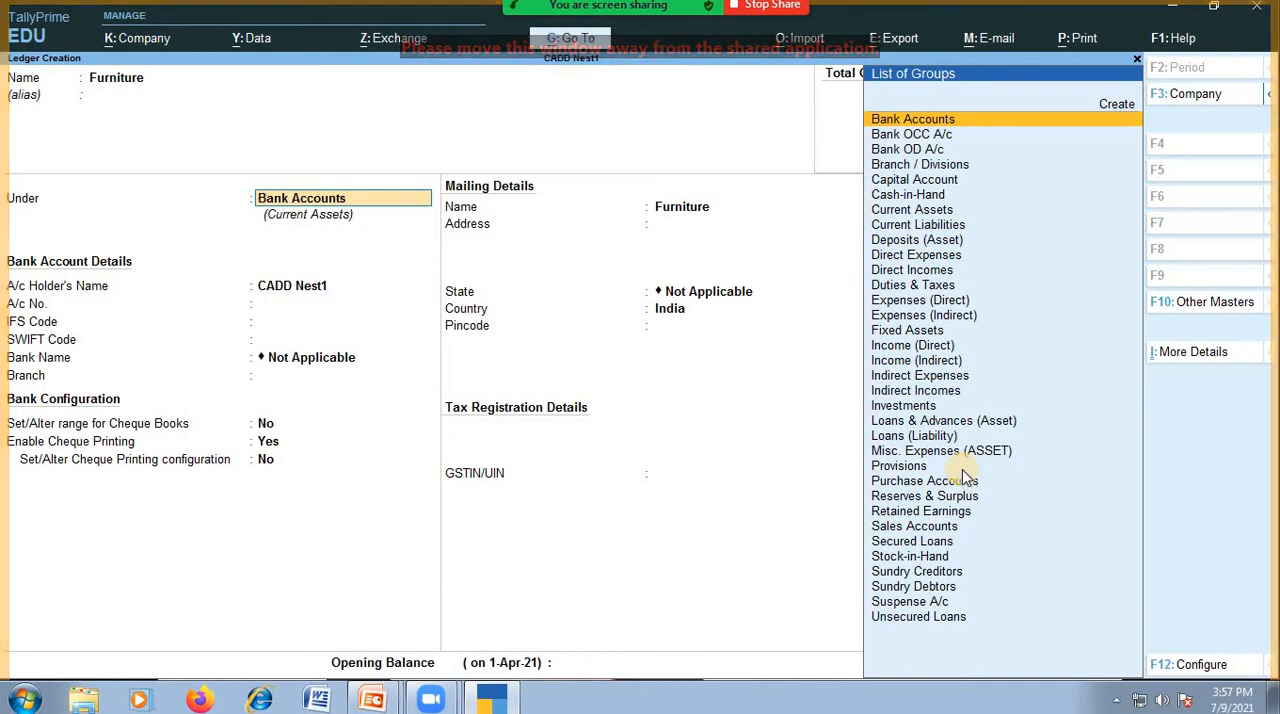
pyautogui.write('Fi')
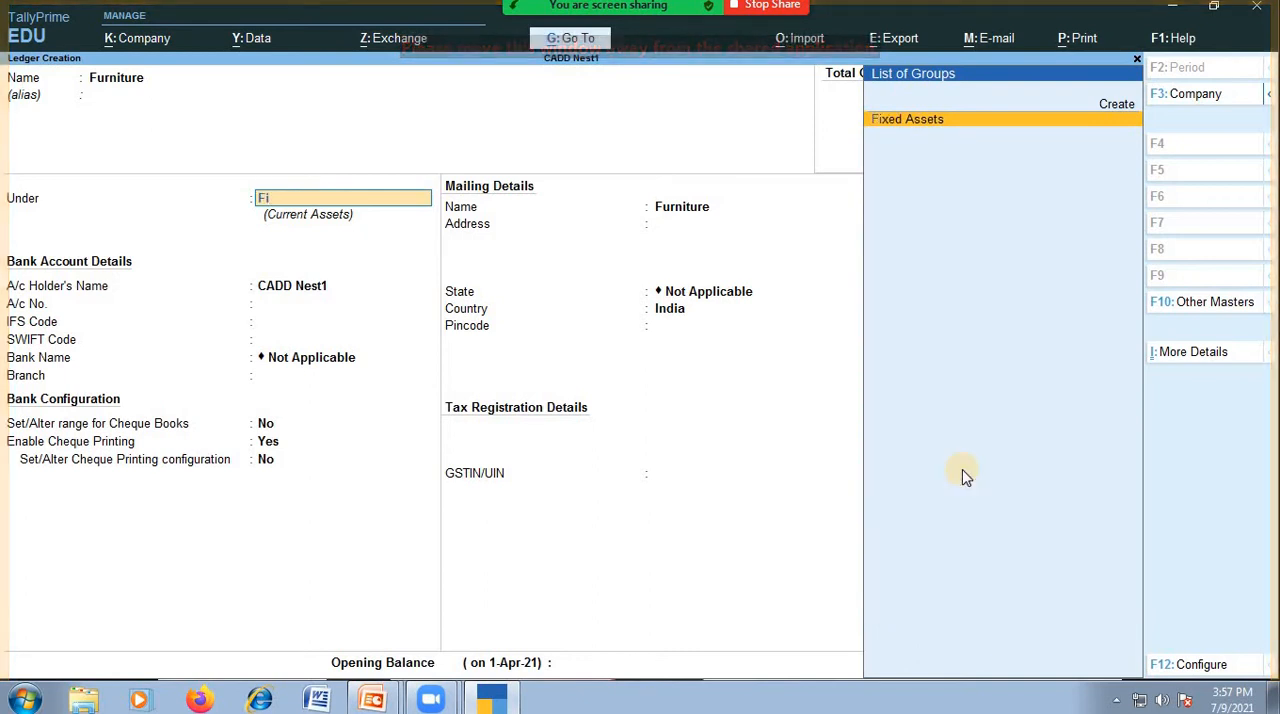
pyautogui.press('Return')
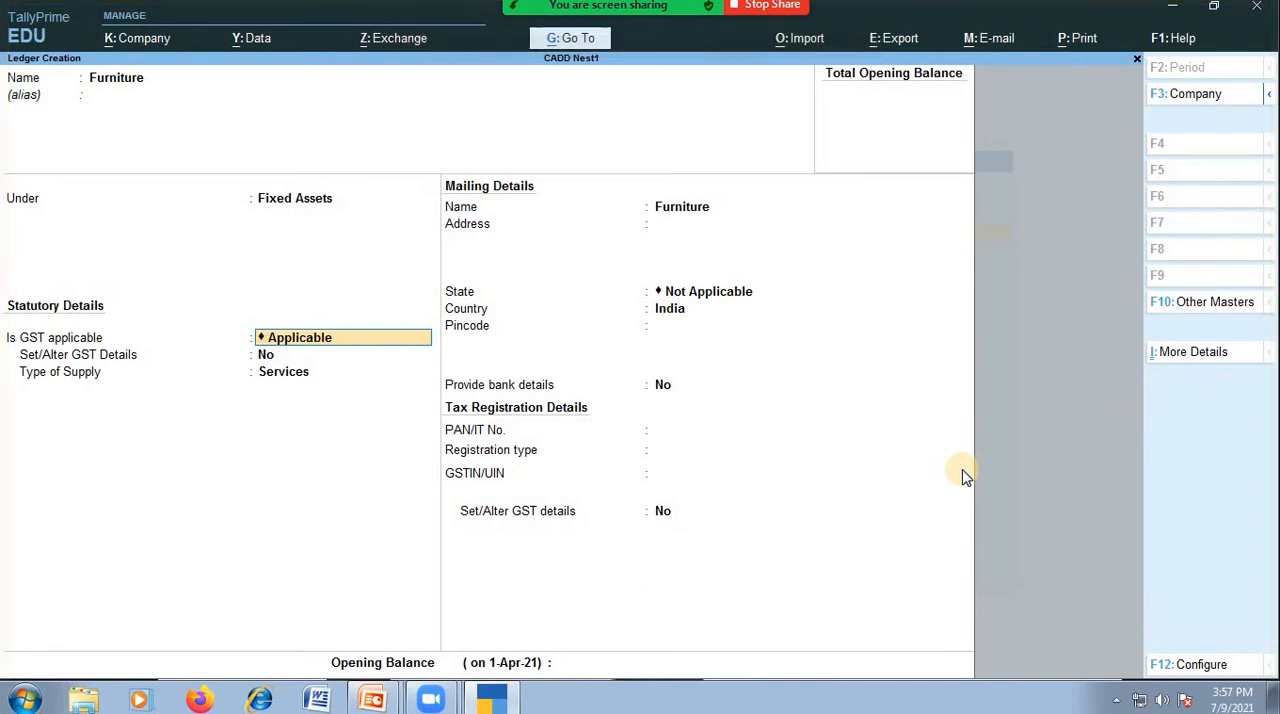
# Keep GST Applicable with GST details at No and supply type Services, leaving the Furniture ledger's opening balance blank.
pyautogui.press('Return')
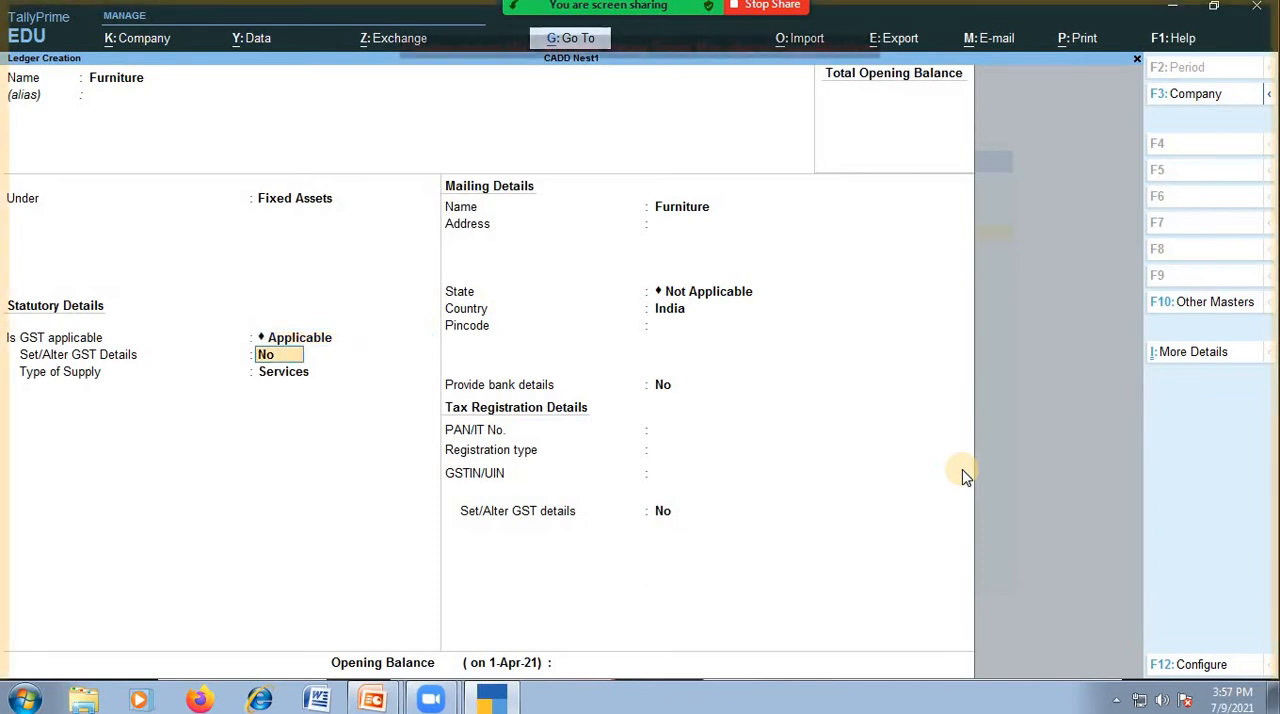
pyautogui.press('Return')
pyautogui.press('Return')
pyautogui.press('Return')
pyautogui.press('Return')
pyautogui.press('Return')
pyautogui.press('Return')
pyautogui.press('Return')
pyautogui.press('Return')
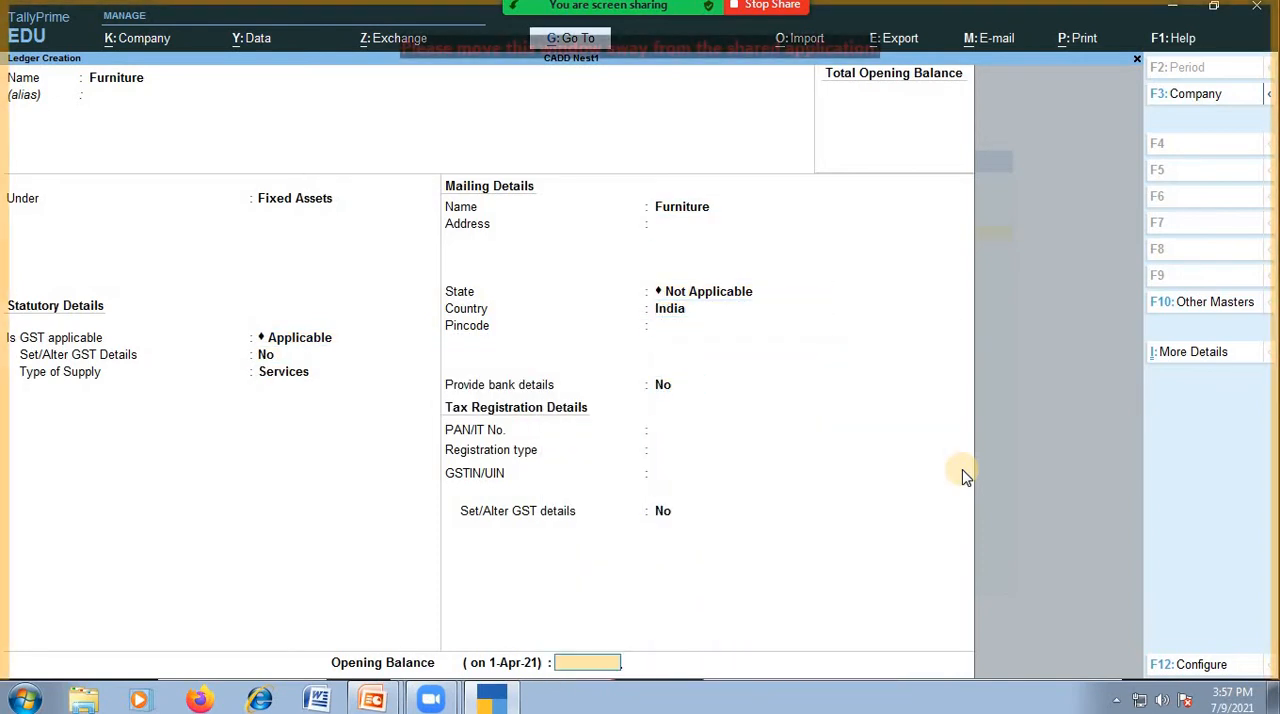
pyautogui.press('Return')
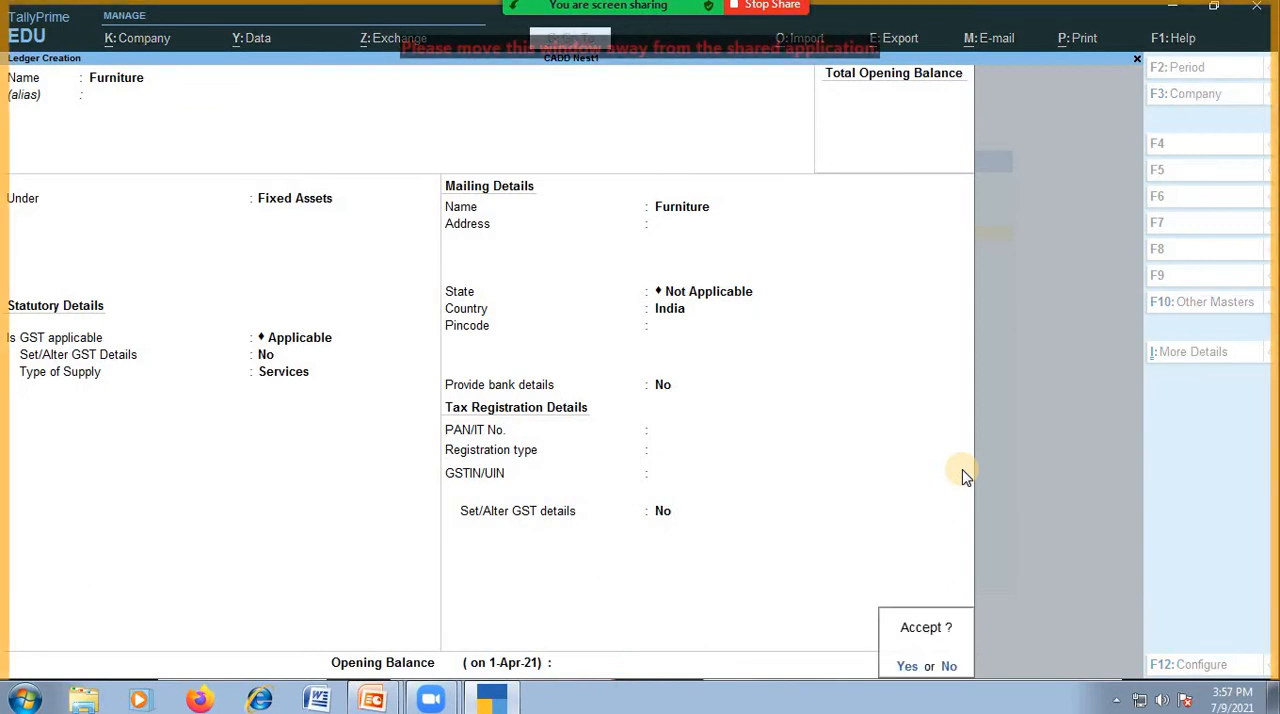
# Go back through the Furniture ledger's fields to the alias without saving.
pyautogui.press('BackSpace')
pyautogui.press('BackSpace')
pyautogui.press('BackSpace')
pyautogui.press('BackSpace')
pyautogui.press('BackSpace')
pyautogui.press('BackSpace')
pyautogui.press('BackSpace')
pyautogui.press('BackSpace')
pyautogui.press('BackSpace')
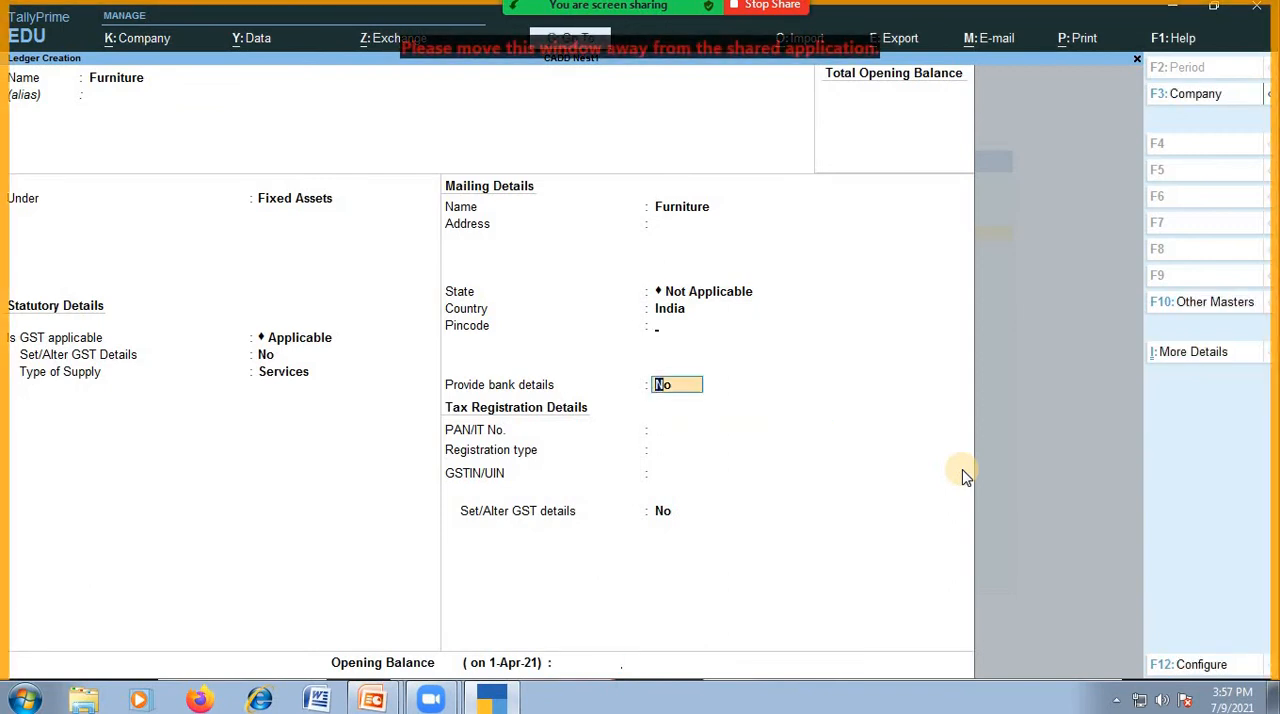
pyautogui.press('BackSpace')
pyautogui.press('BackSpace')
pyautogui.press('BackSpace')
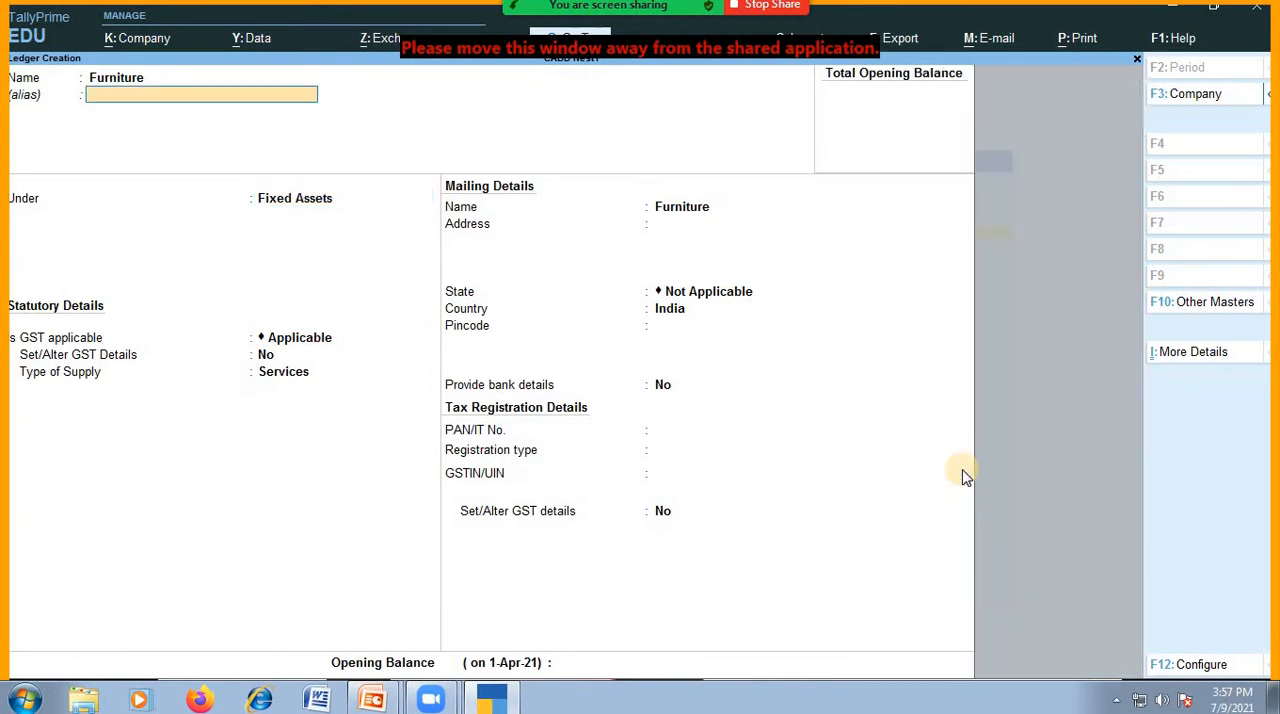
# Keep the Furniture ledger's Fixed Assets group, GST settings and mailing defaults, and save it without an opening balance.
pyautogui.press('Return')
pyautogui.press('Return')
pyautogui.press('Return')
pyautogui.press('Return')
pyautogui.press('Return')
pyautogui.press('Return')
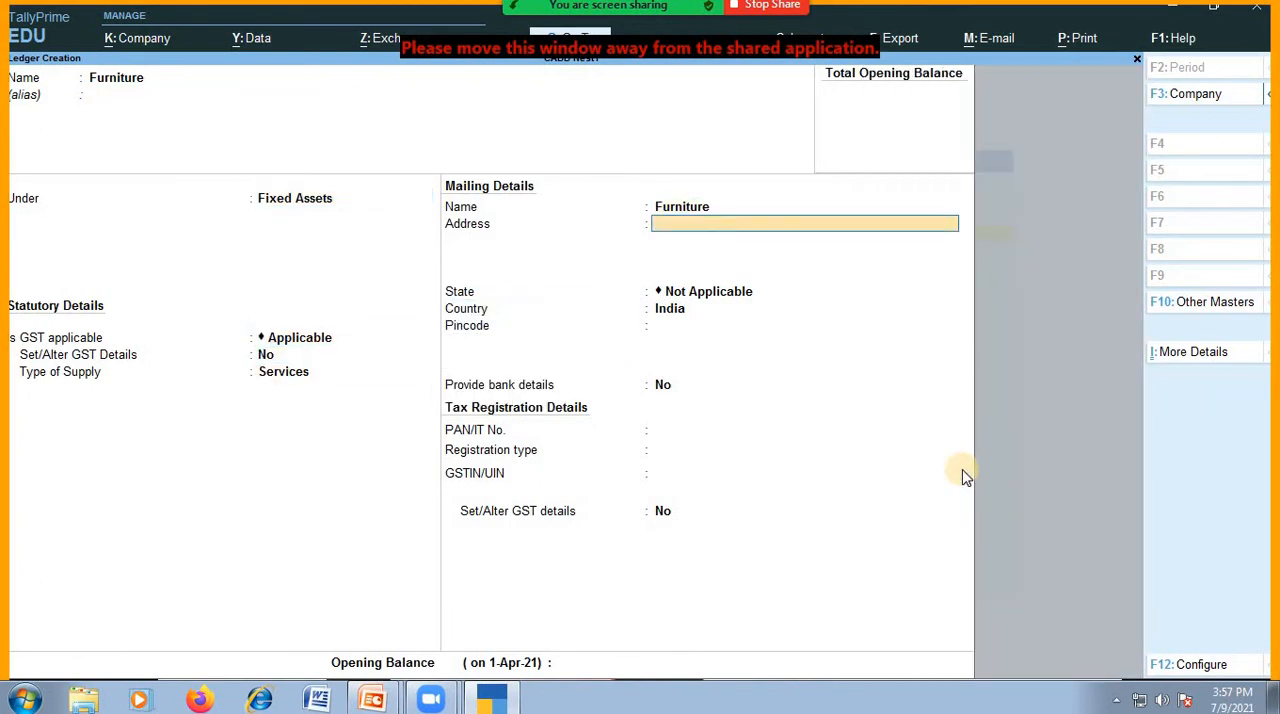
pyautogui.press('Return')
pyautogui.press('Return')
pyautogui.press('Return')
pyautogui.press('Return')
pyautogui.press('Return')
pyautogui.press('Return')
pyautogui.press('Return')
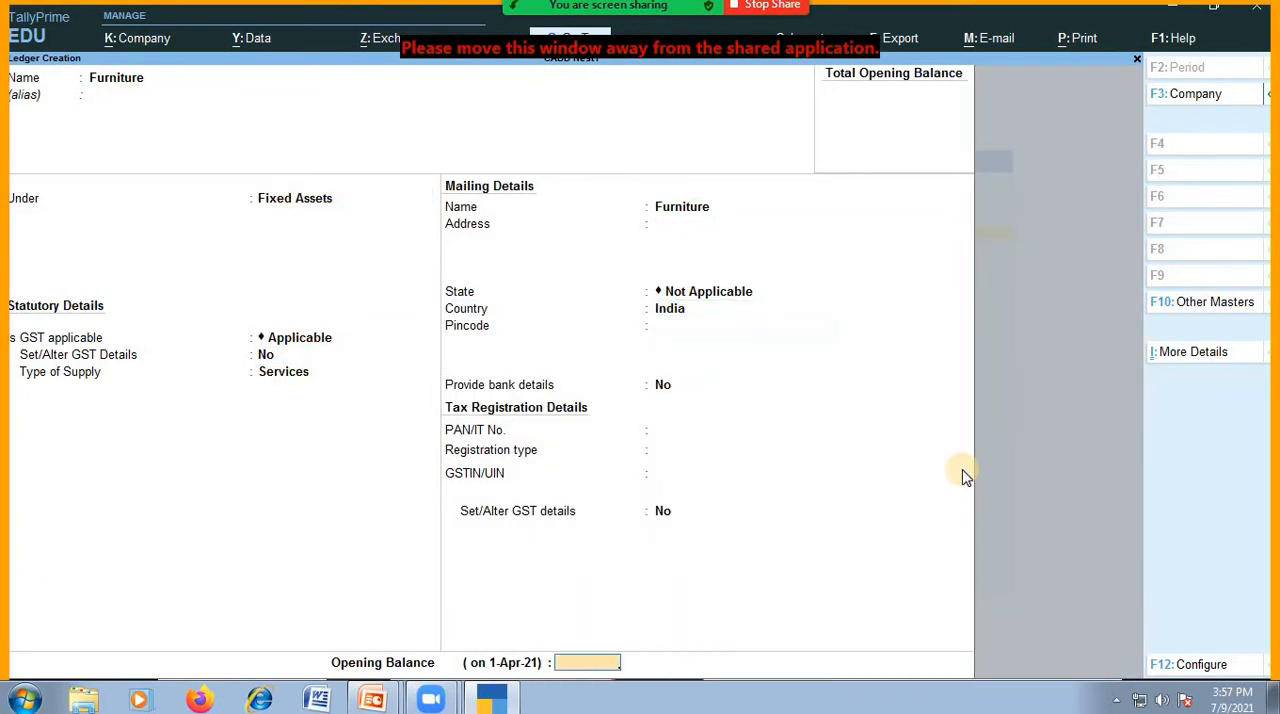
pyautogui.press('Return')
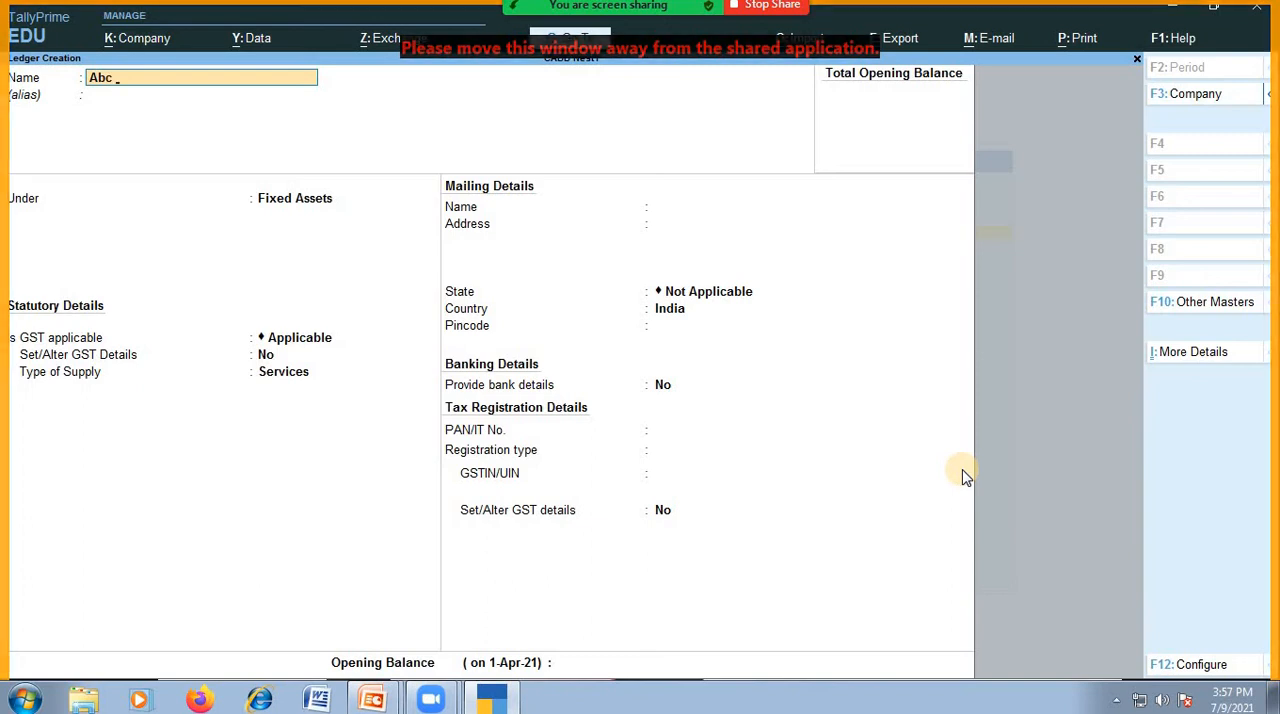
# Start a new ledger named Abc &Co under the Sundry Creditors group, leaving its alias blank.
pyautogui.write('&c')
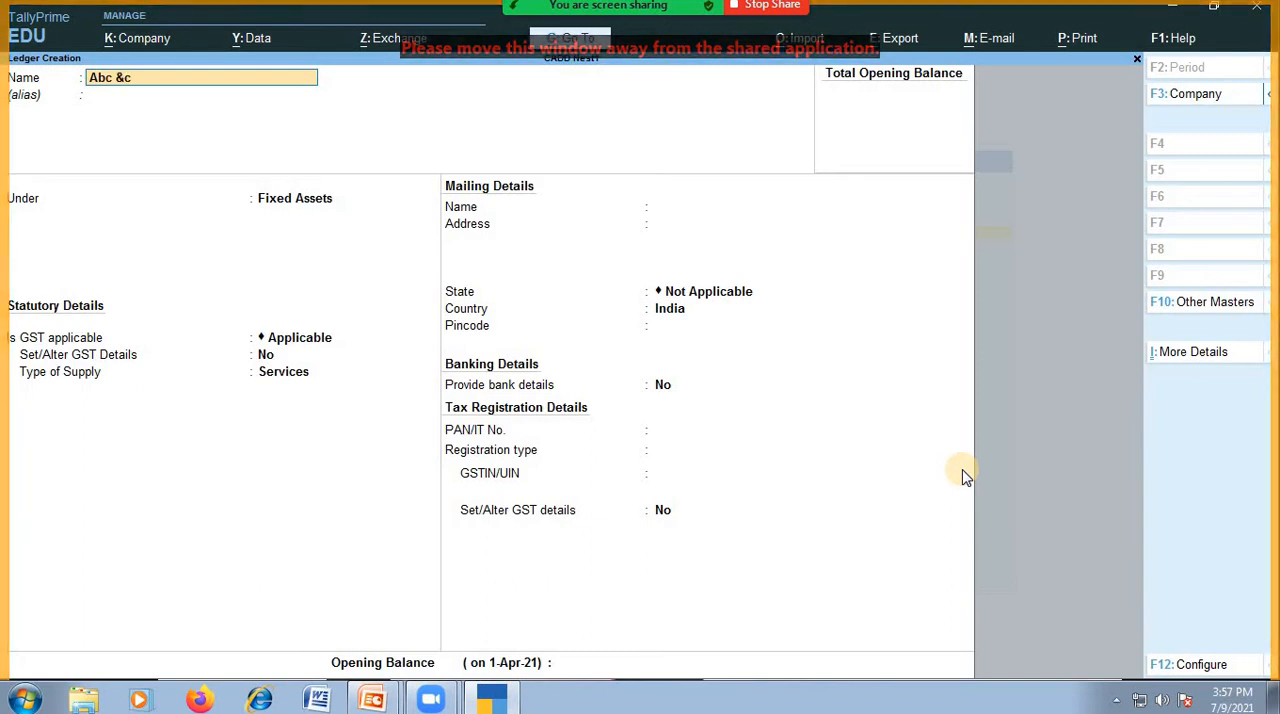
pyautogui.write('o')
pyautogui.press('Return')
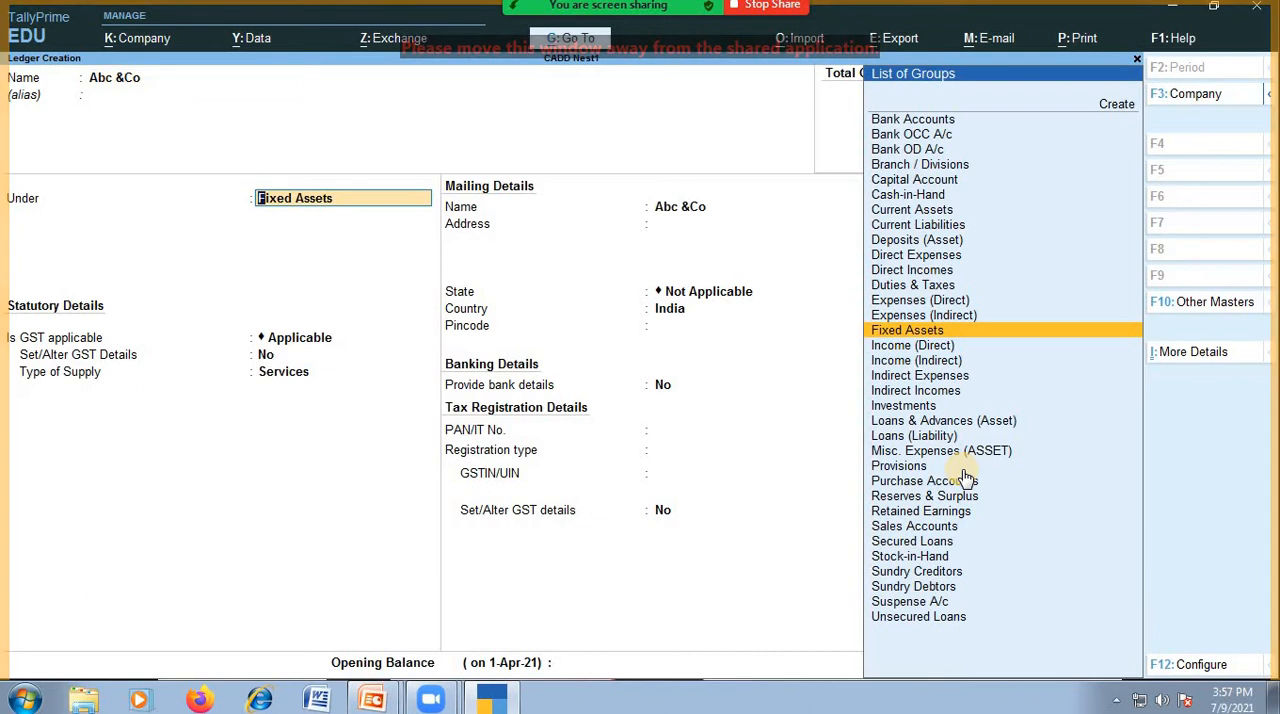
pyautogui.write('Su')
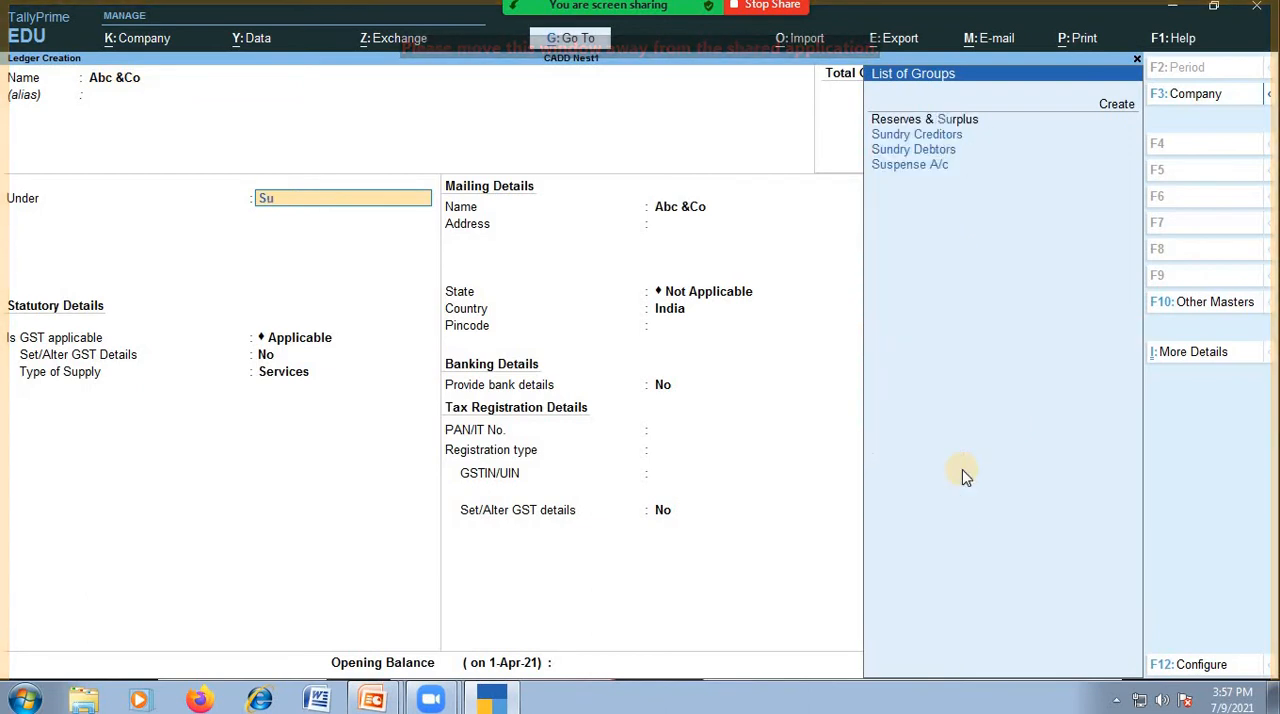
pyautogui.press('Down')
pyautogui.press('Down')
pyautogui.press('Up')
pyautogui.press('Return')
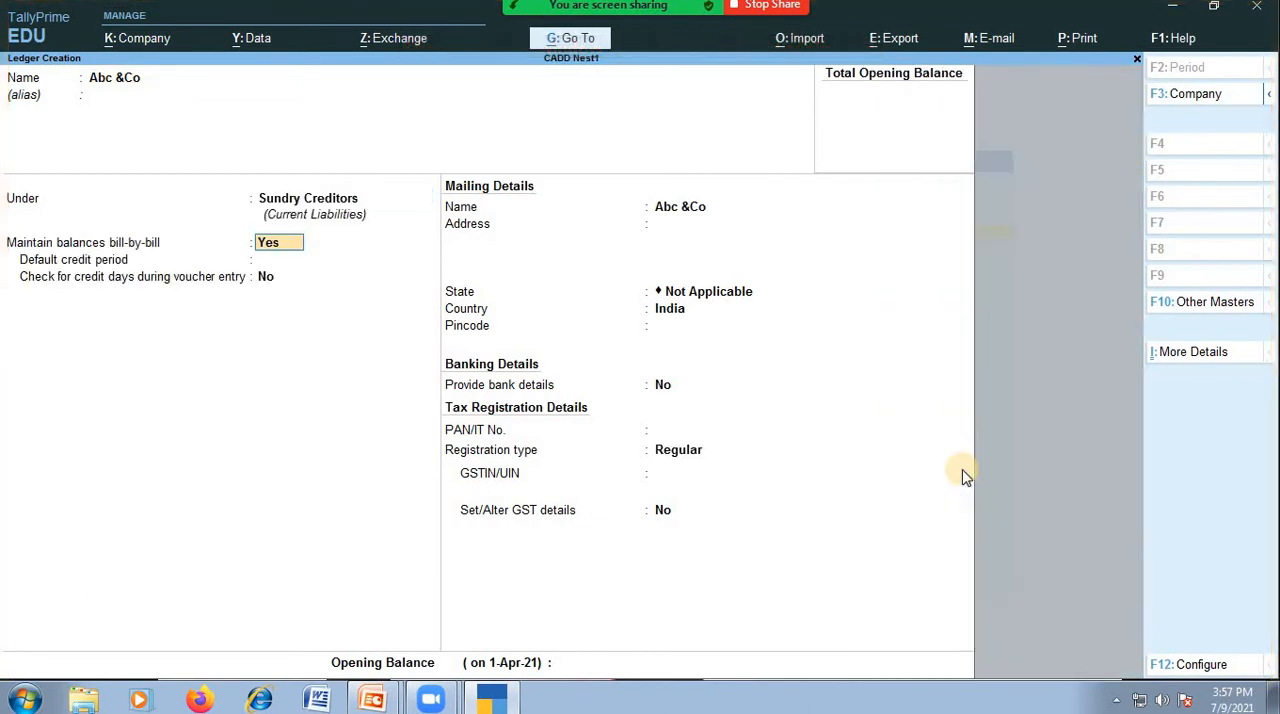
pyautogui.press('BackSpace')
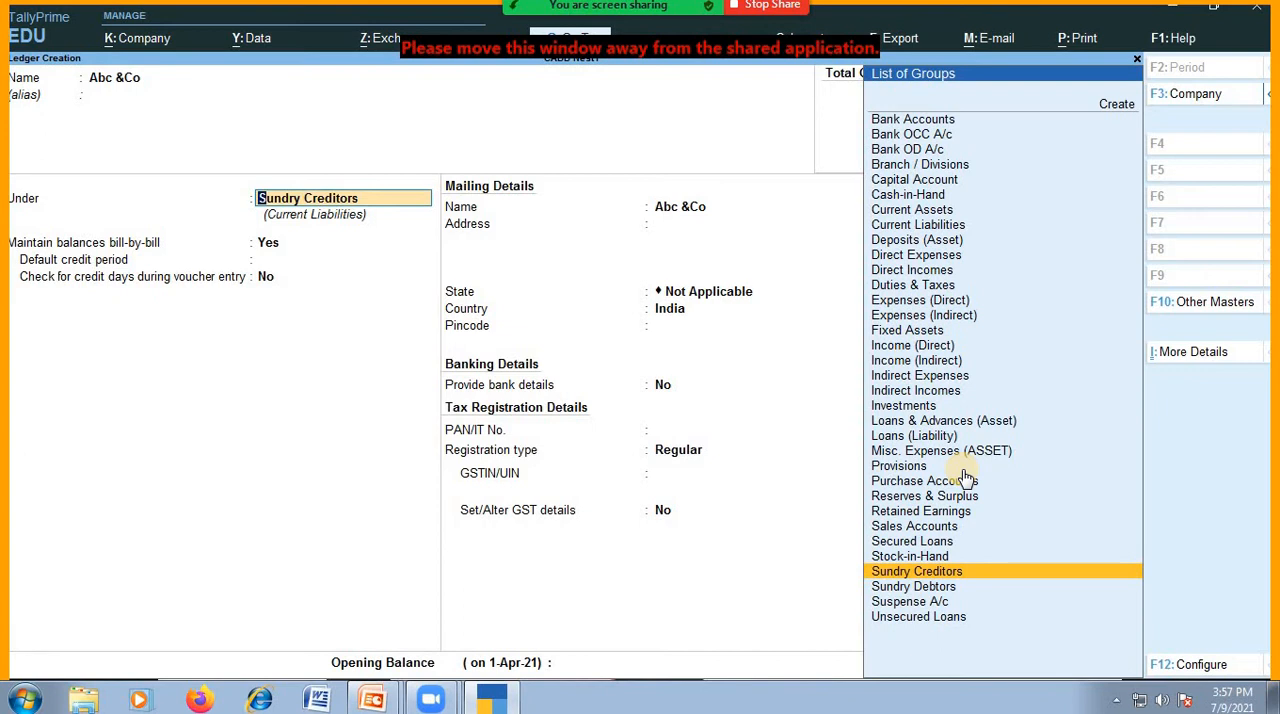
pyautogui.press('Return')
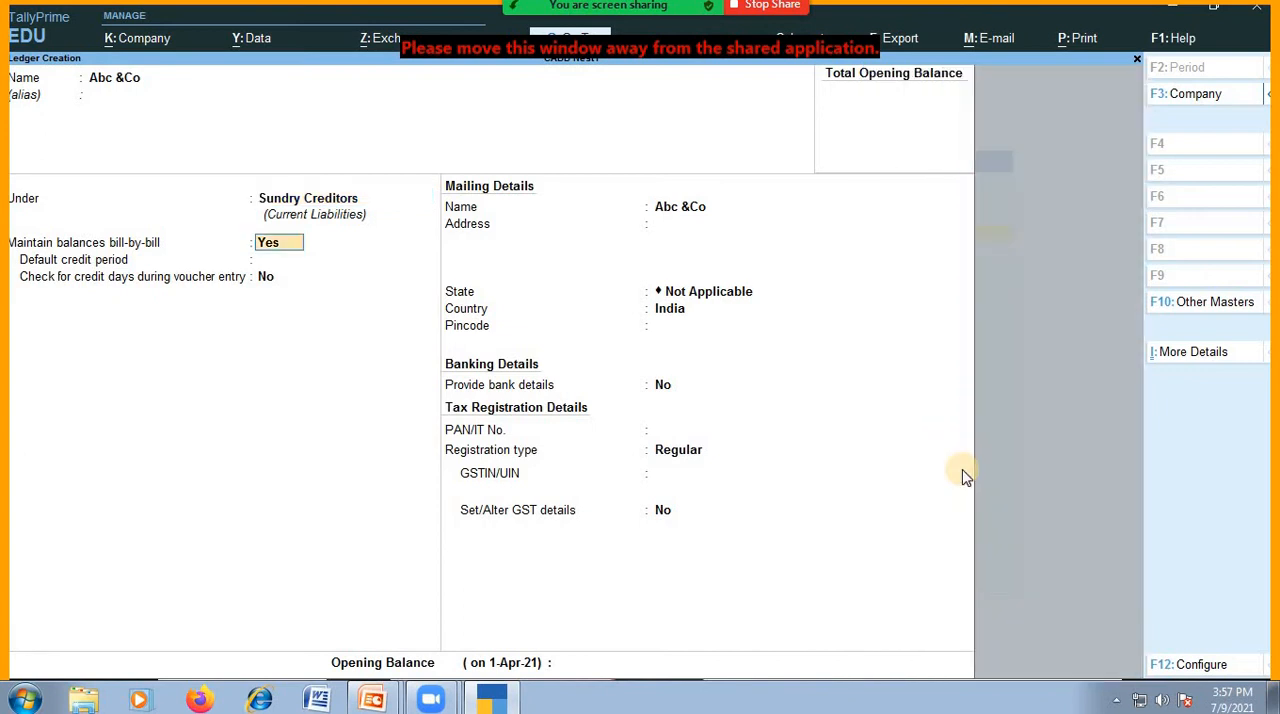
# Keep bill-by-bill balances at Yes and the remaining defaults, leave the opening balance blank, and save the Abc &Co ledger.
pyautogui.press('Return')
pyautogui.press('Return')
pyautogui.press('Return')
pyautogui.press('Return')
pyautogui.press('Return')
pyautogui.press('Return')
pyautogui.press('Return')
pyautogui.press('Return')
pyautogui.press('Return')
pyautogui.press('Return')
pyautogui.press('Return')
pyautogui.press('Return')
pyautogui.press('Return')
pyautogui.press('Return')
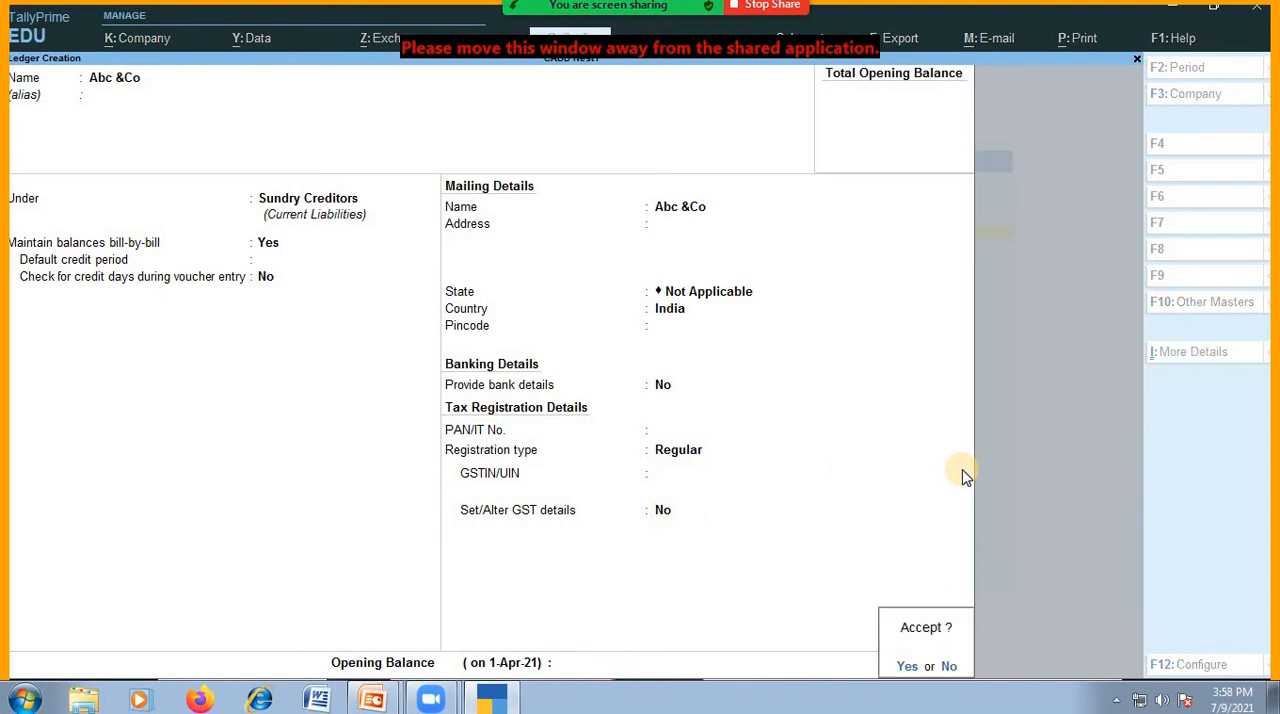
pyautogui.press('Return')
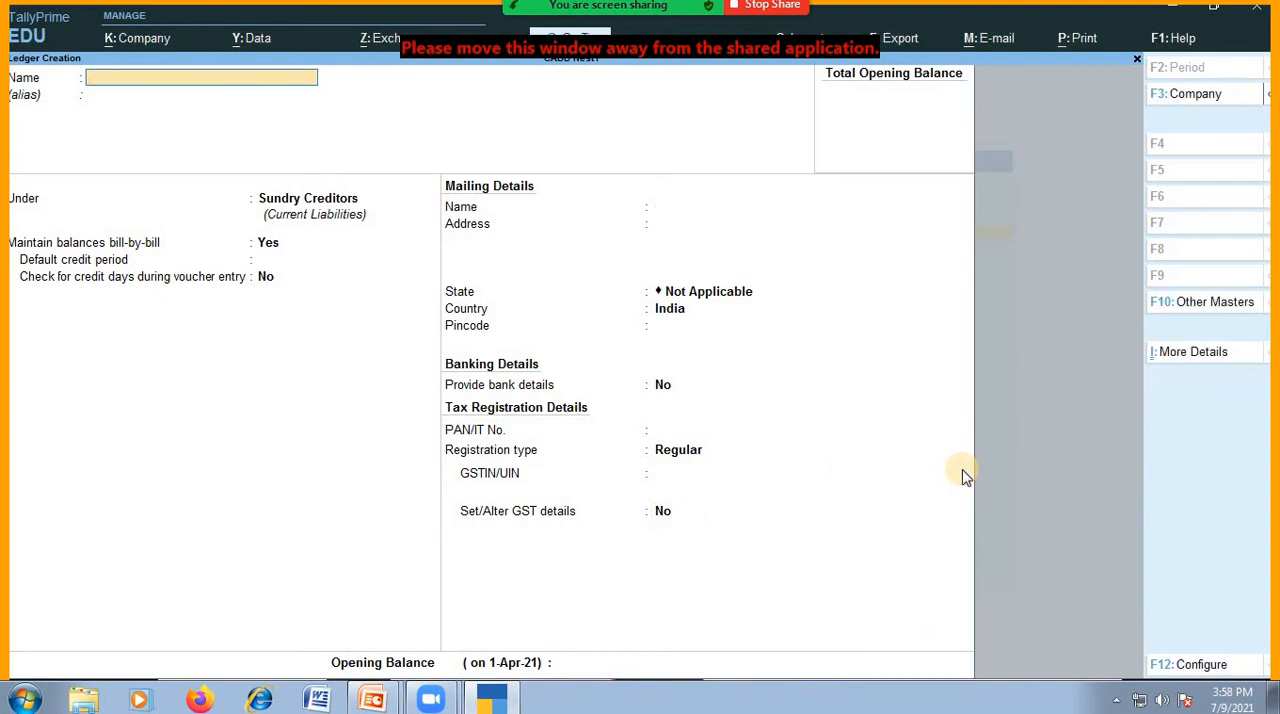
# Start a new ledger named Xyz& Co under the Sundry Debtors group, leaving its alias blank.
pyautogui.write('Xyz')
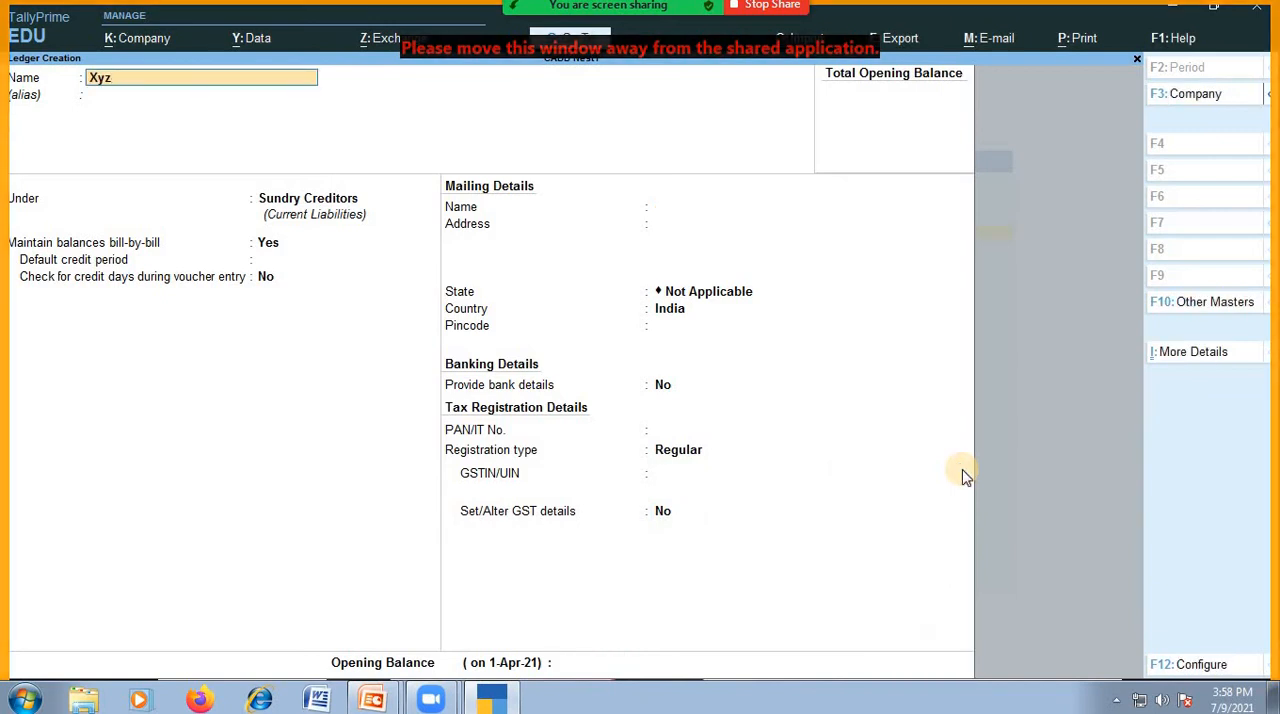
pyautogui.write('& co')
pyautogui.press('Return')
pyautogui.press('Return')
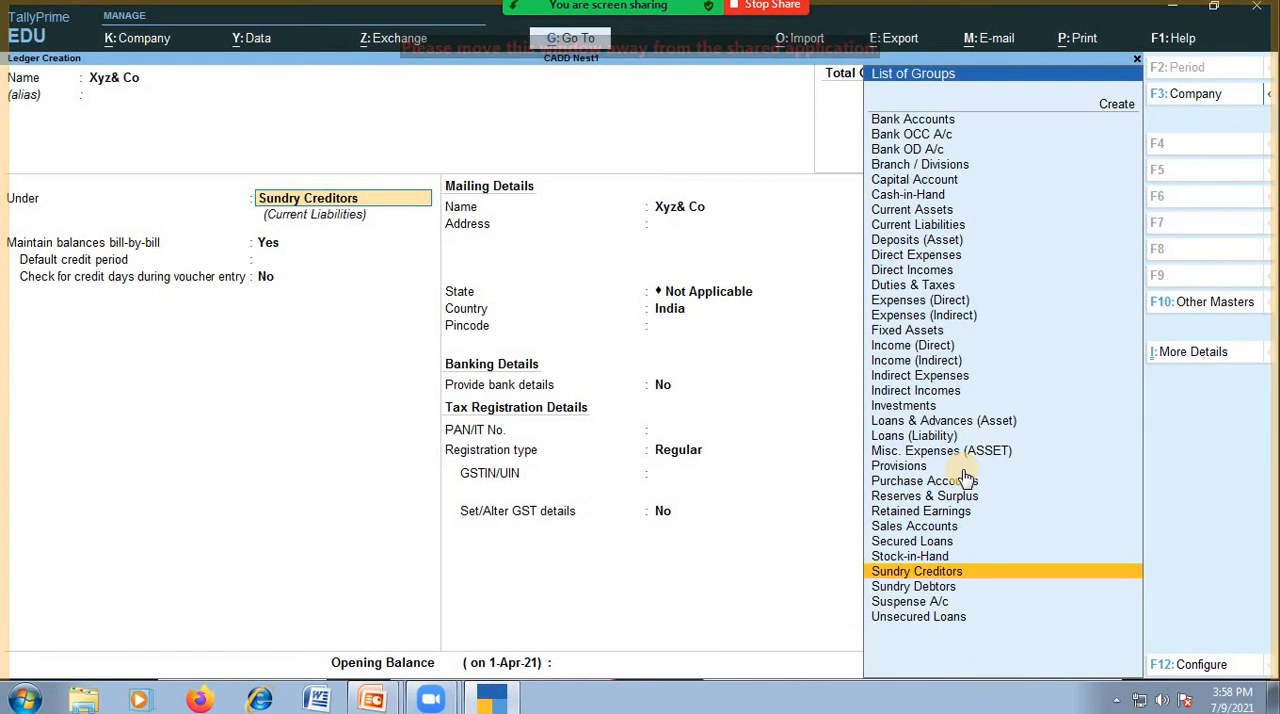
pyautogui.write('Su')
pyautogui.press('Down')
pyautogui.press('Down')
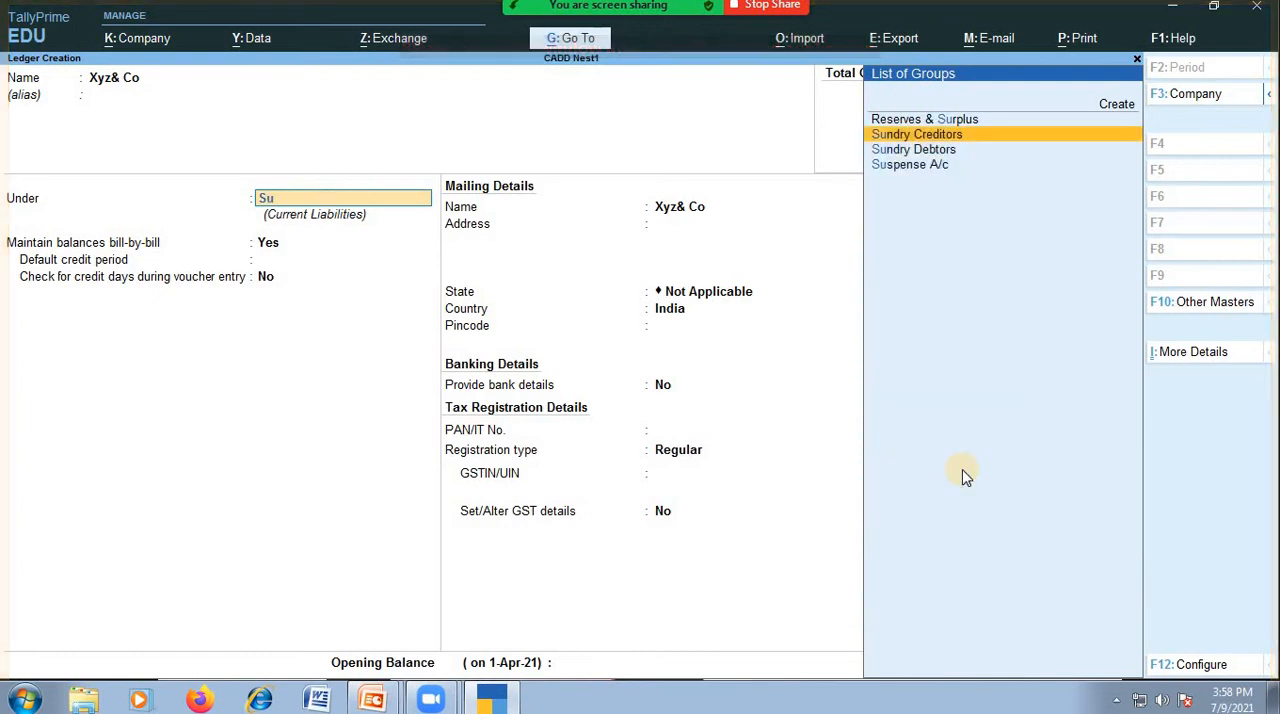
pyautogui.press('Return')
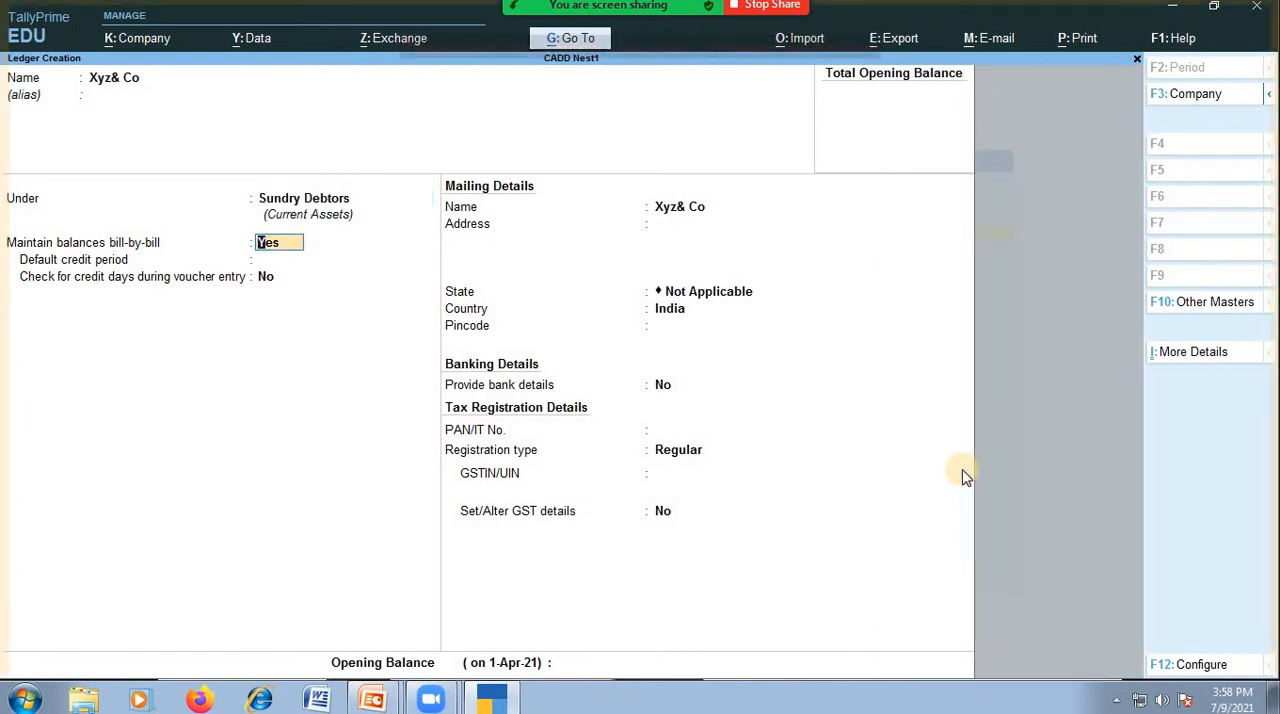
# Keep bill-by-bill balances at Yes and the remaining defaults, leave the opening balance blank, and save the Xyz& Co ledger.
pyautogui.press('Return')
pyautogui.press('Return')
pyautogui.press('Return')
pyautogui.press('Return')
pyautogui.press('Return')
pyautogui.press('Return')
pyautogui.press('Return')
pyautogui.press('Return')
pyautogui.press('Return')
pyautogui.press('Return')
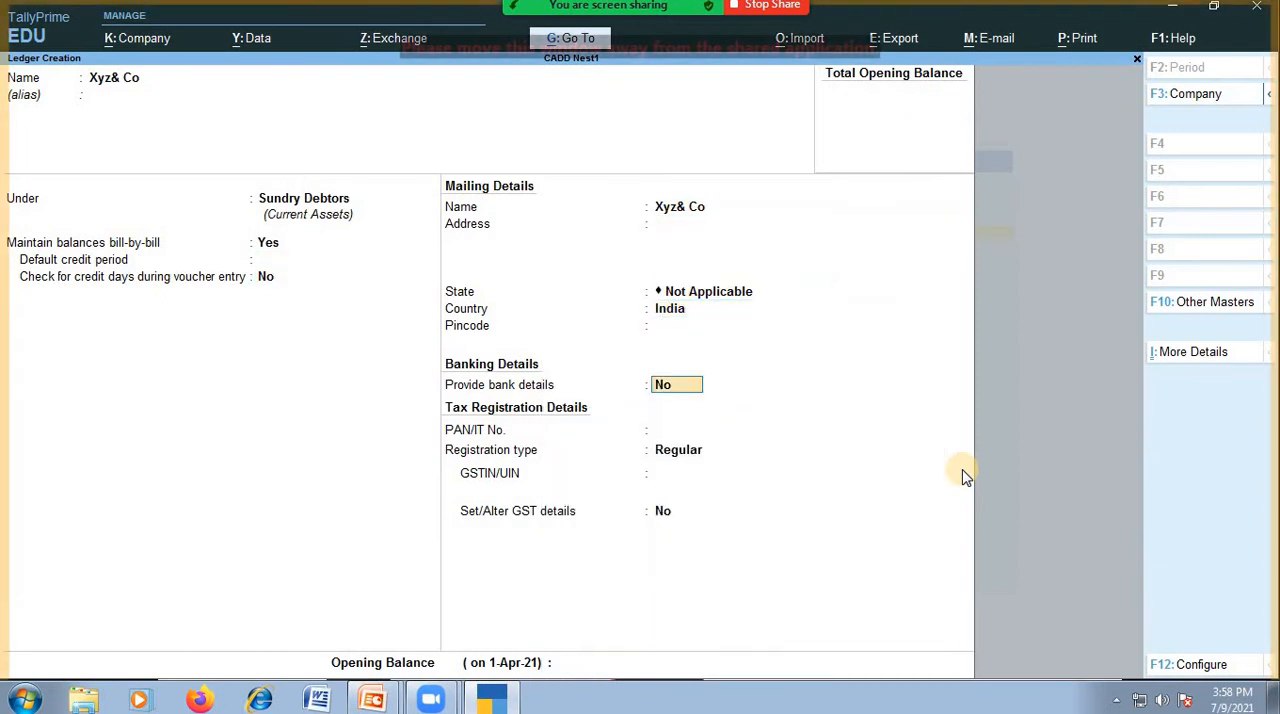
pyautogui.press('Return')
pyautogui.press('Return')
pyautogui.press('Return')
pyautogui.press('Return')
pyautogui.press('Return')
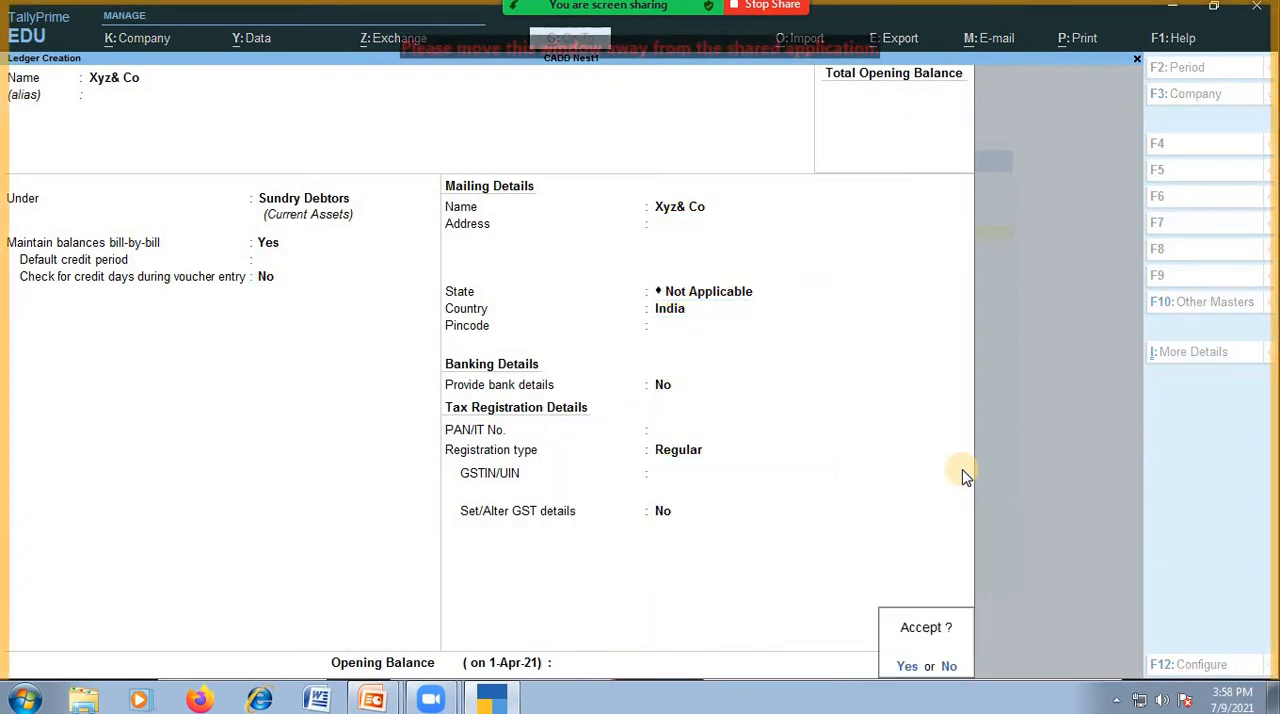
pyautogui.press('Return')
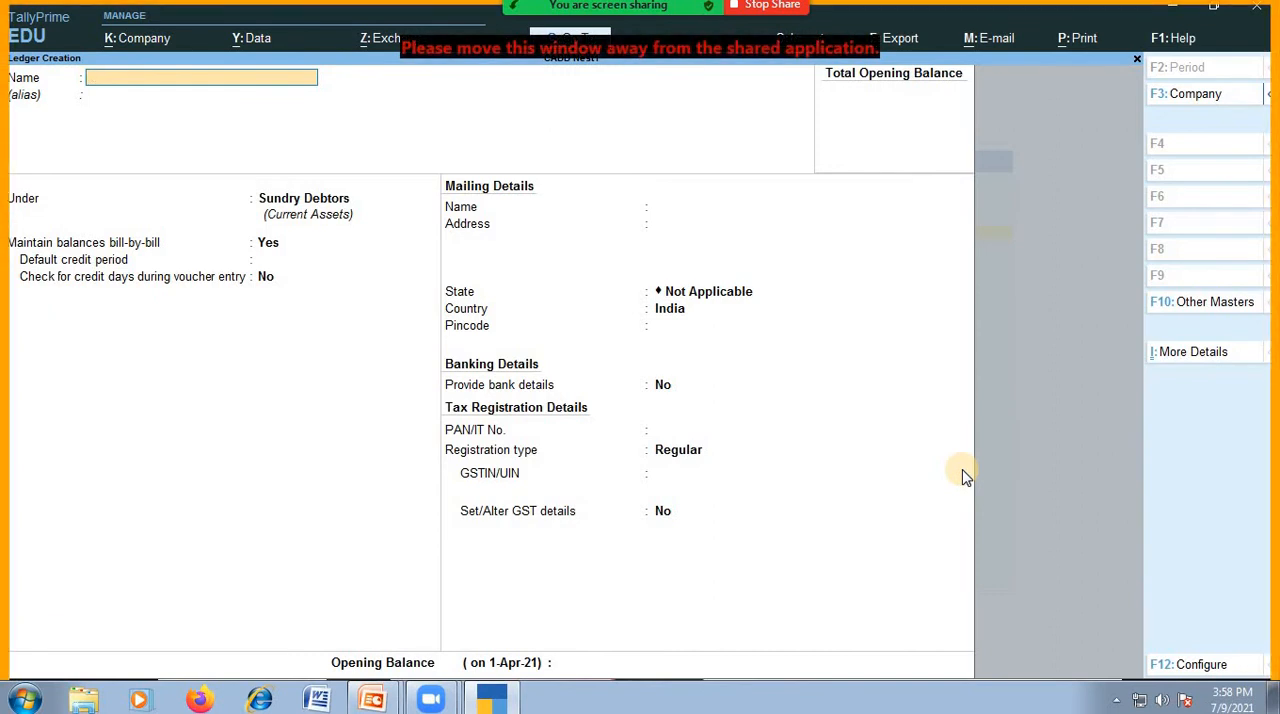
pyautogui.write('Cadd')
pyautogui.press('Return')
pyautogui.press('Return')
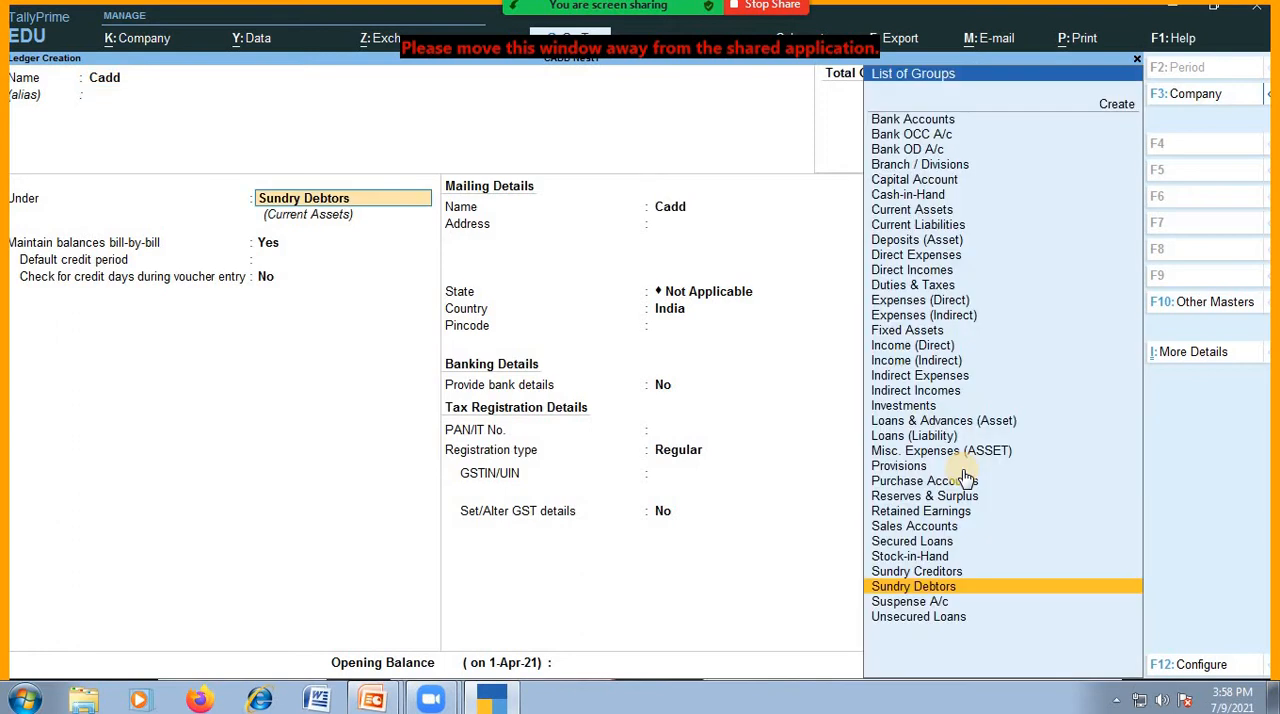
pyautogui.press('Up')
pyautogui.press('Up')
pyautogui.press('Up')
pyautogui.press('Up')
pyautogui.press('Up')
pyautogui.press('Up')
pyautogui.press('Up')
pyautogui.press('Up')
pyautogui.press('Up')
pyautogui.press('Up')
pyautogui.press('Up')
pyautogui.press('Up')
pyautogui.press('Up')
pyautogui.press('Up')
pyautogui.press('Up')
pyautogui.press('Up')
pyautogui.press('Up')
pyautogui.press('Up')
pyautogui.press('Up')
pyautogui.press('Up')
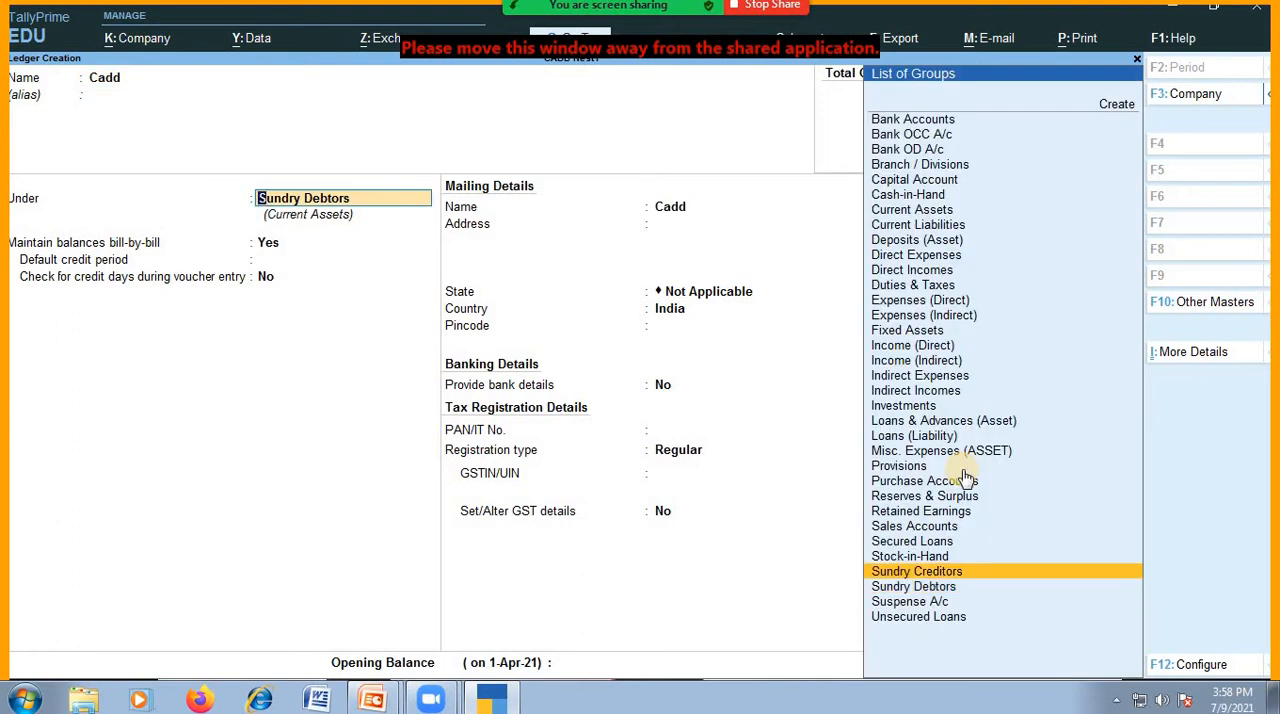
pyautogui.press('Down')
pyautogui.press('Down')
pyautogui.press('Down')
pyautogui.press('Down')
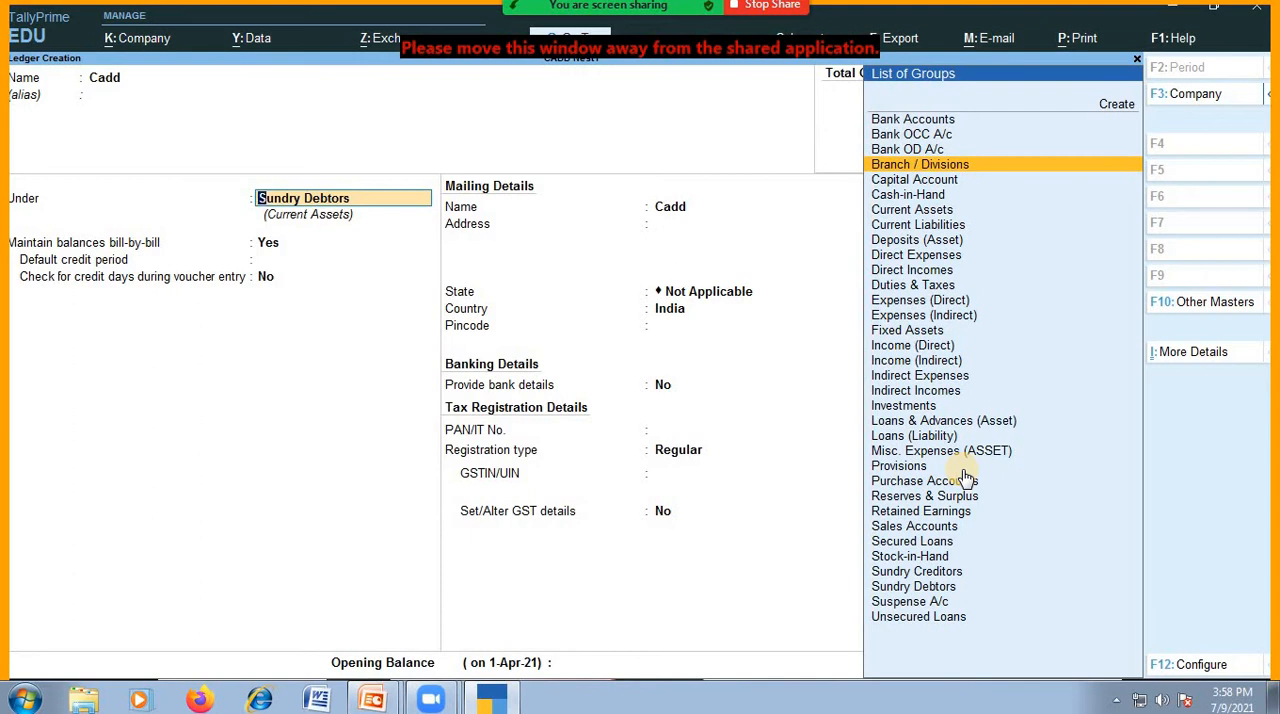
pyautogui.press('Down')
pyautogui.press('Down')
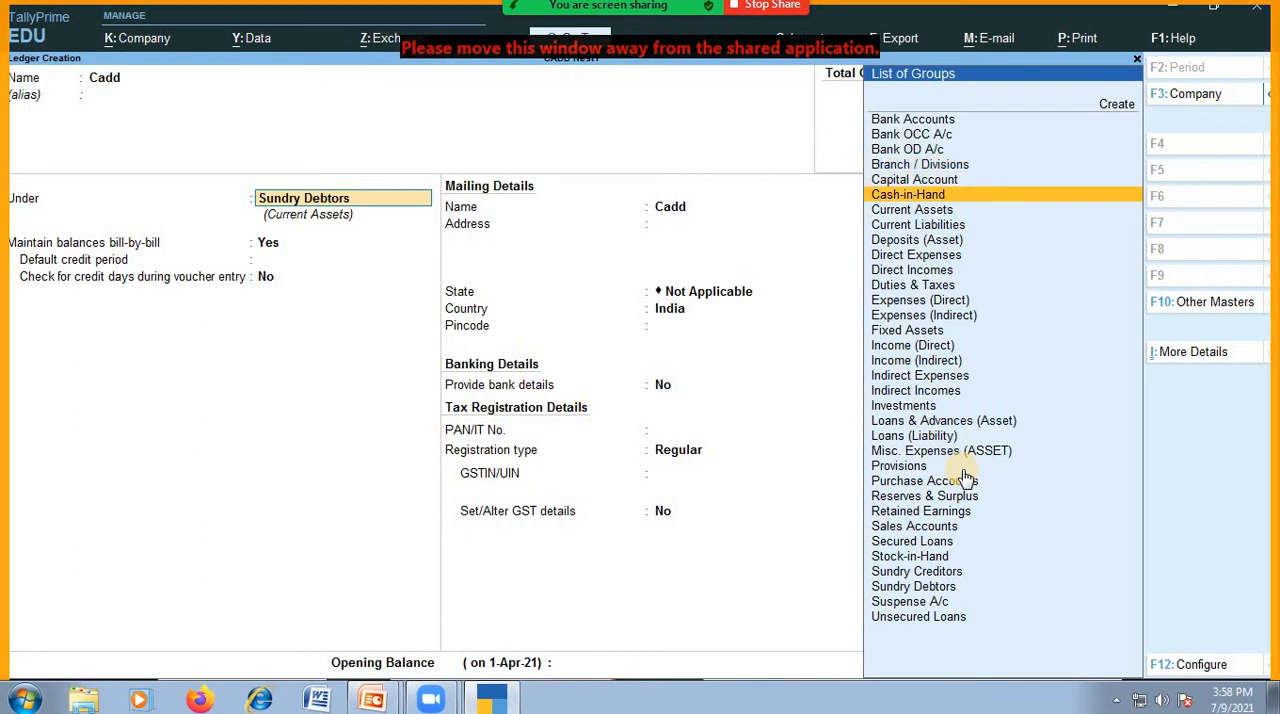
pyautogui.press('Down')
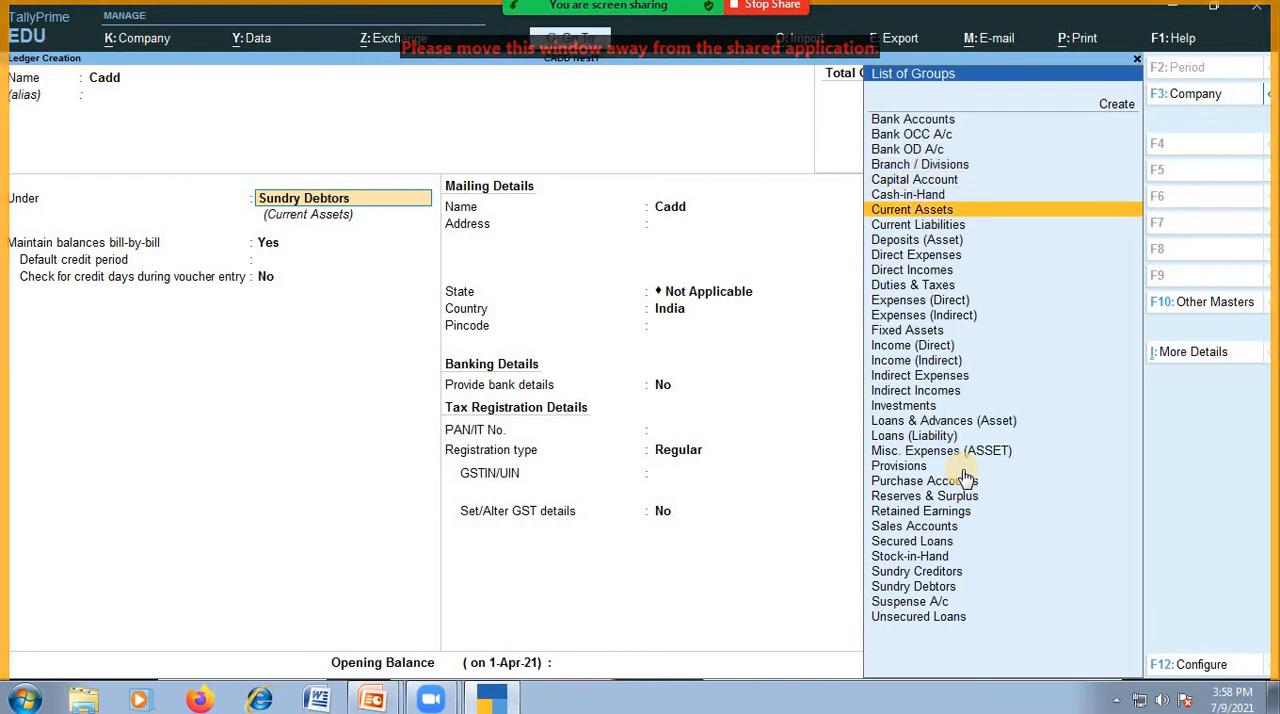
pyautogui.press('Down')
pyautogui.press('Down')
pyautogui.press('Up')
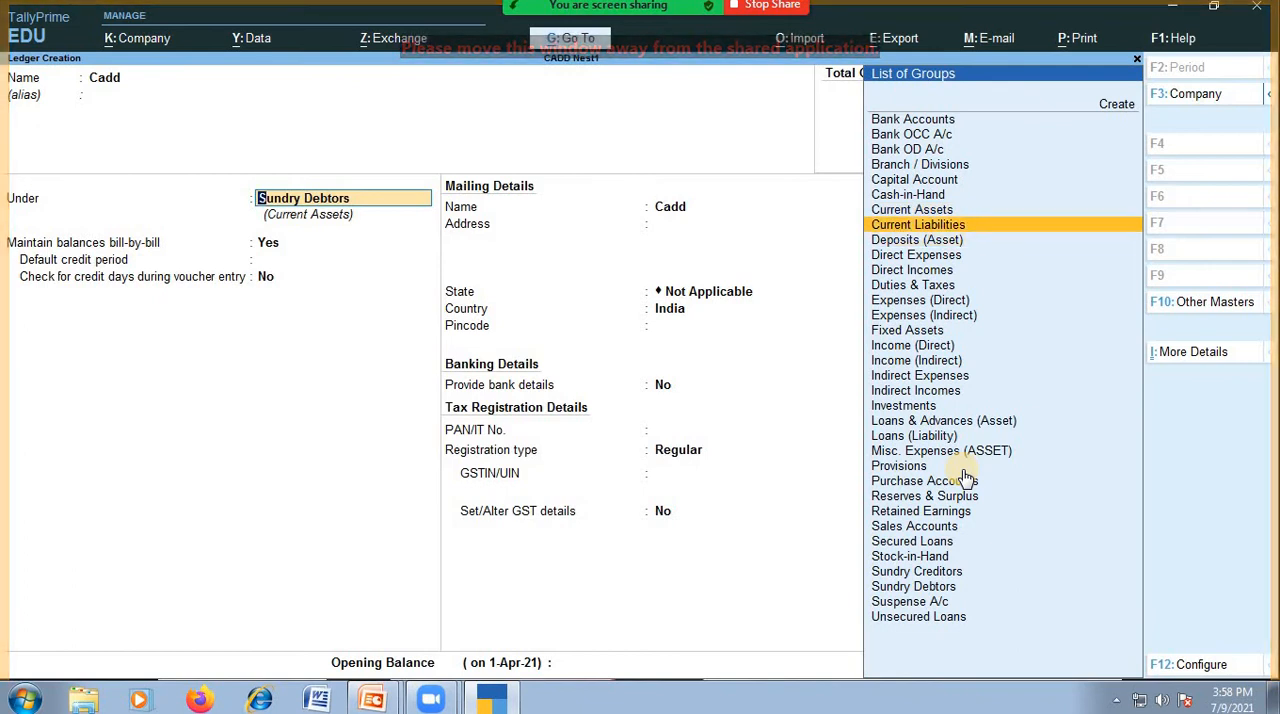
pyautogui.press('Down')
pyautogui.press('Down')
pyautogui.press('Down')
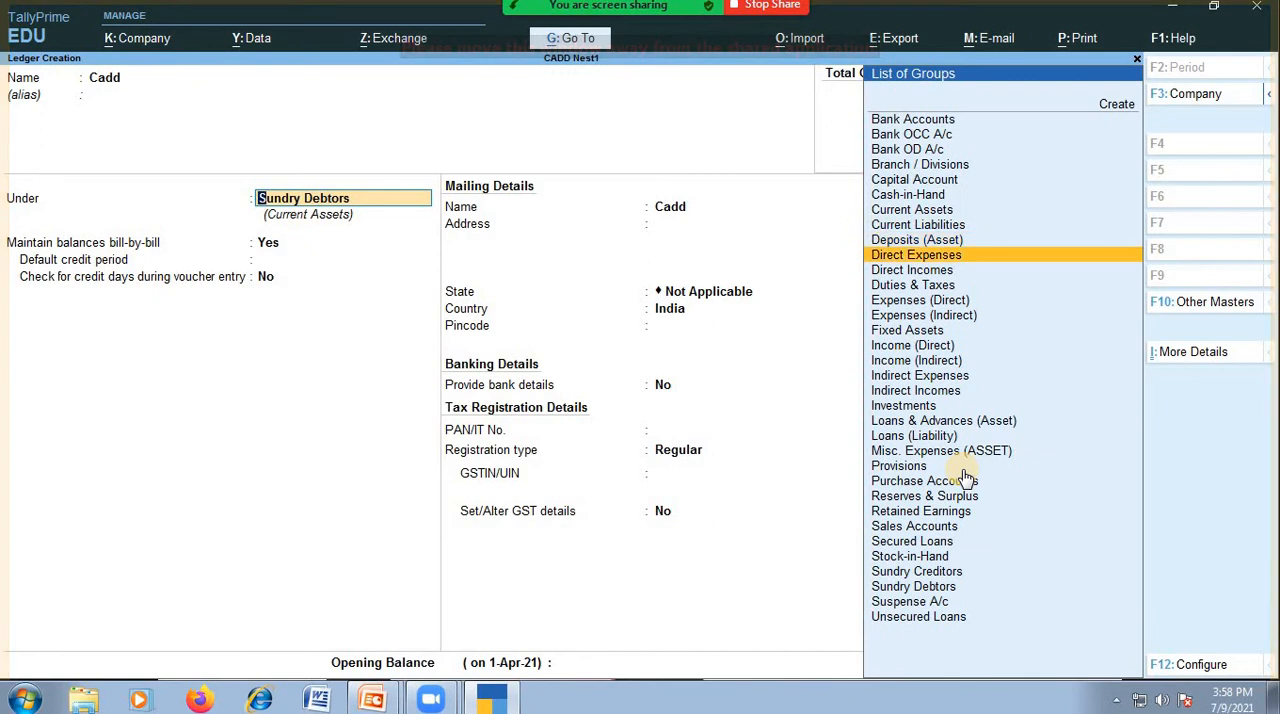
pyautogui.press('Up')
pyautogui.press('Up')
pyautogui.press('Up')
pyautogui.press('BackSpace')
pyautogui.press('BackSpace')
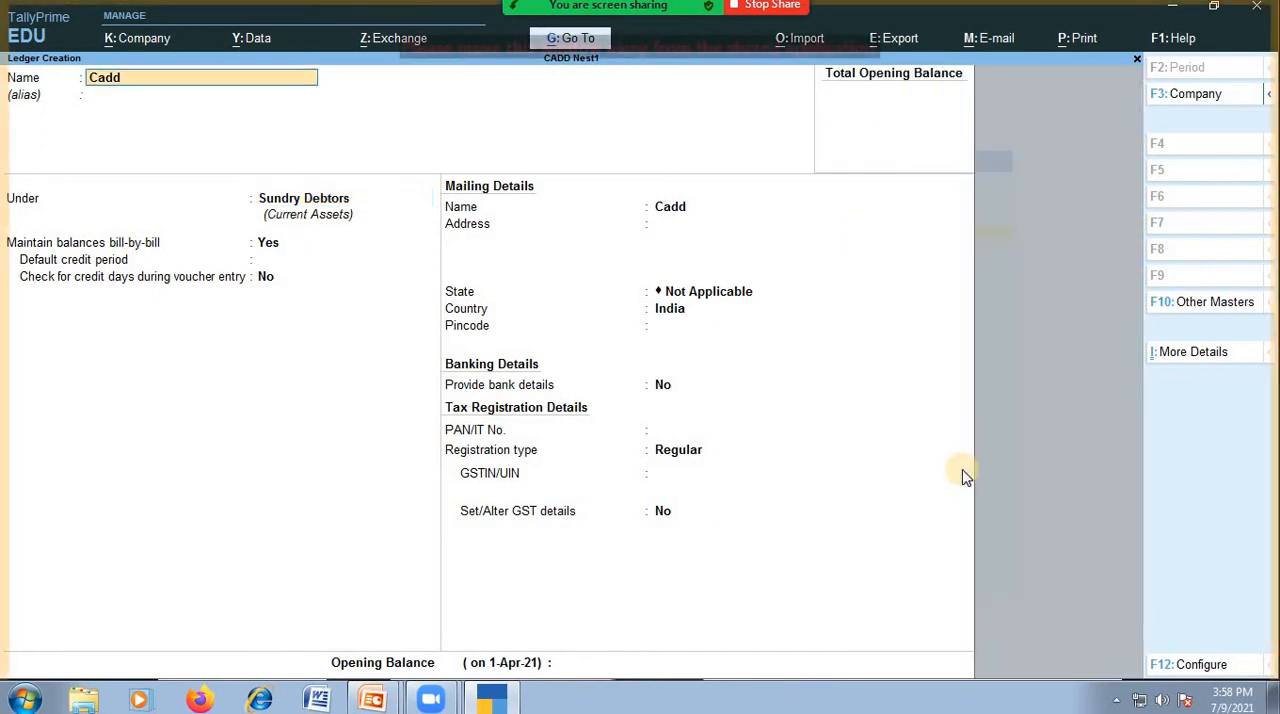
# Name the new ledger Traning Fees and leave its alias blank.
pyautogui.write('Tranin')
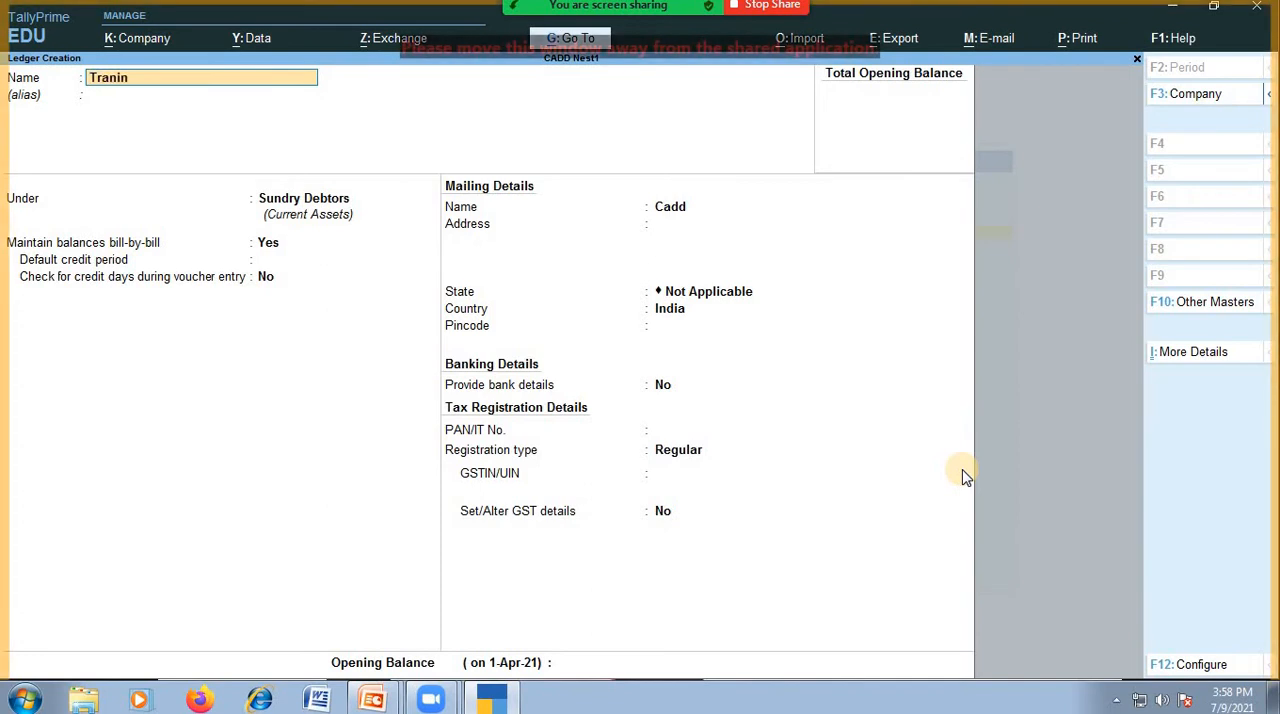
pyautogui.write('g Fees')
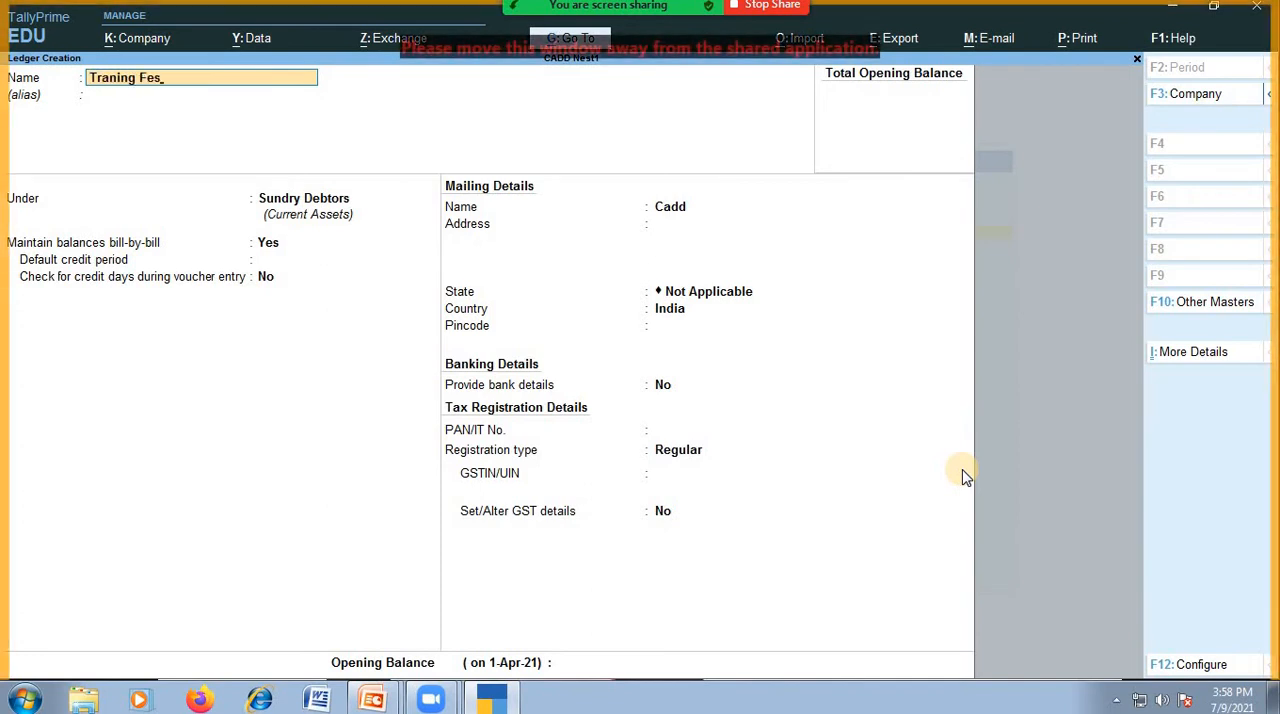
pyautogui.press('BackSpace')
pyautogui.write('es')
pyautogui.press('Return')
pyautogui.press('Return')
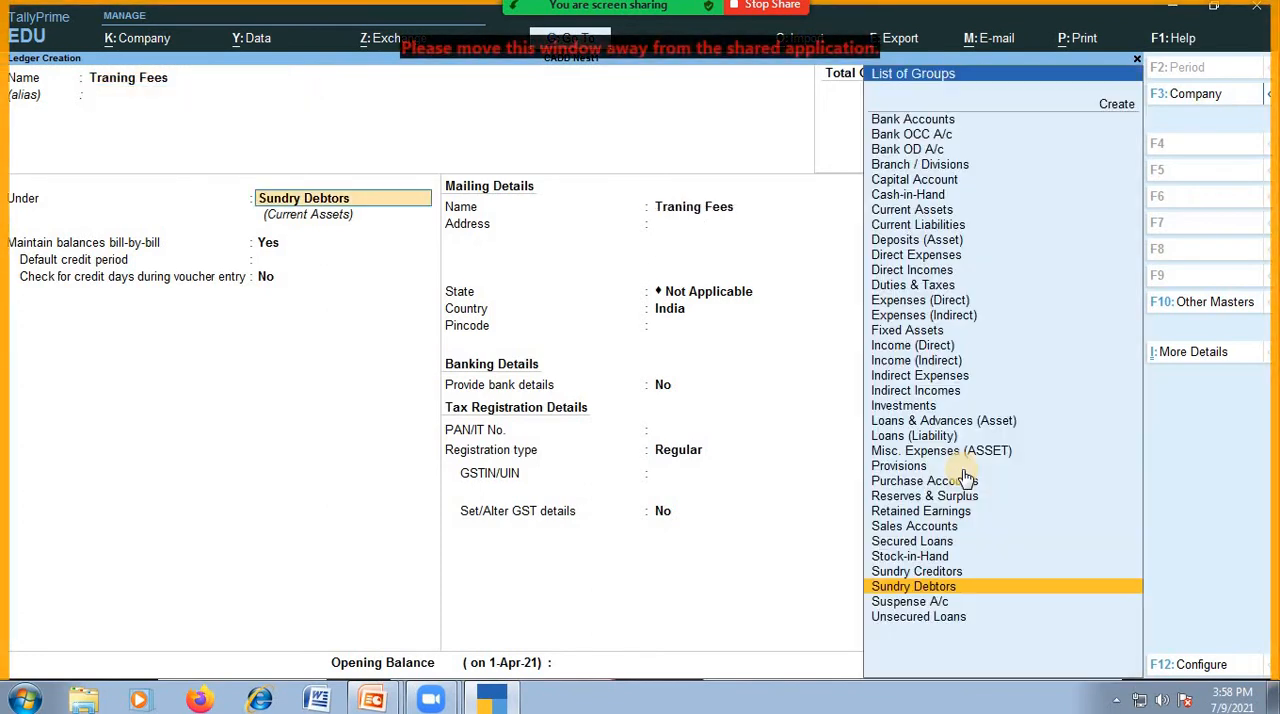
# Assign the Traning Fees ledger to the Direct Incomes group, keep its GST defaults, and save it without an opening balance.
pyautogui.write('Du')
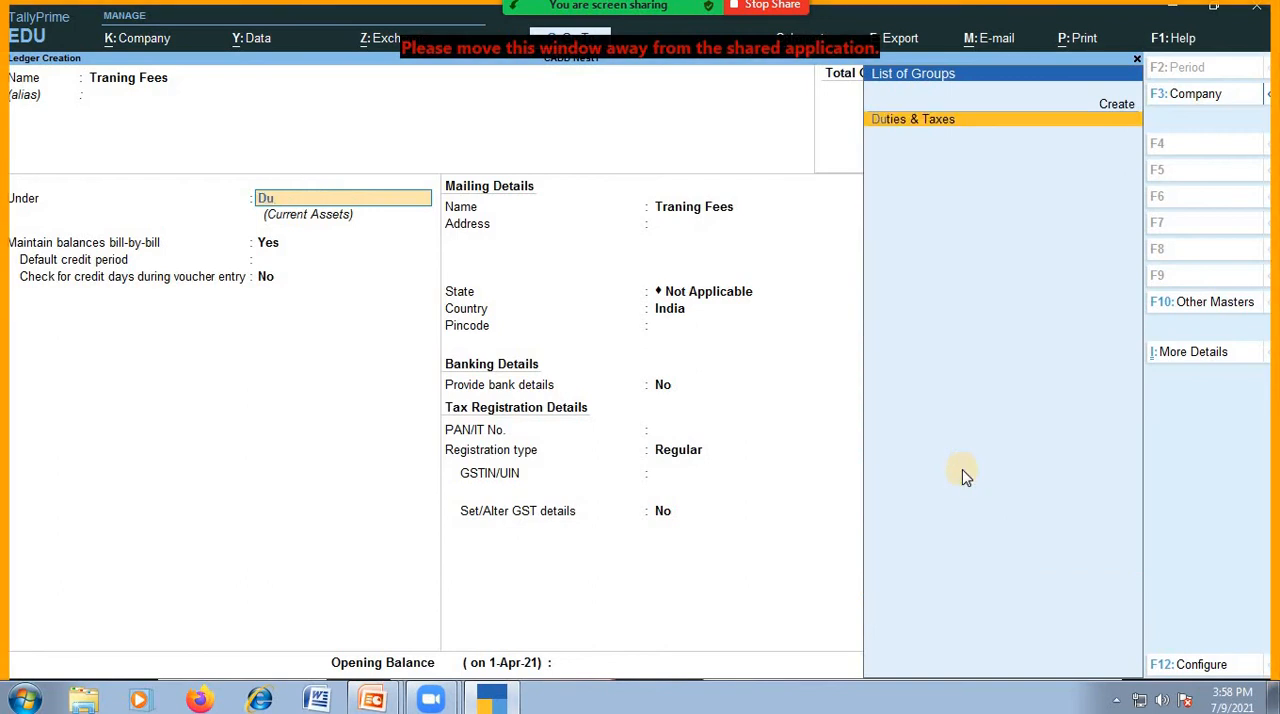
pyautogui.press('BackSpace')
pyautogui.press('Down')
pyautogui.press('Down')
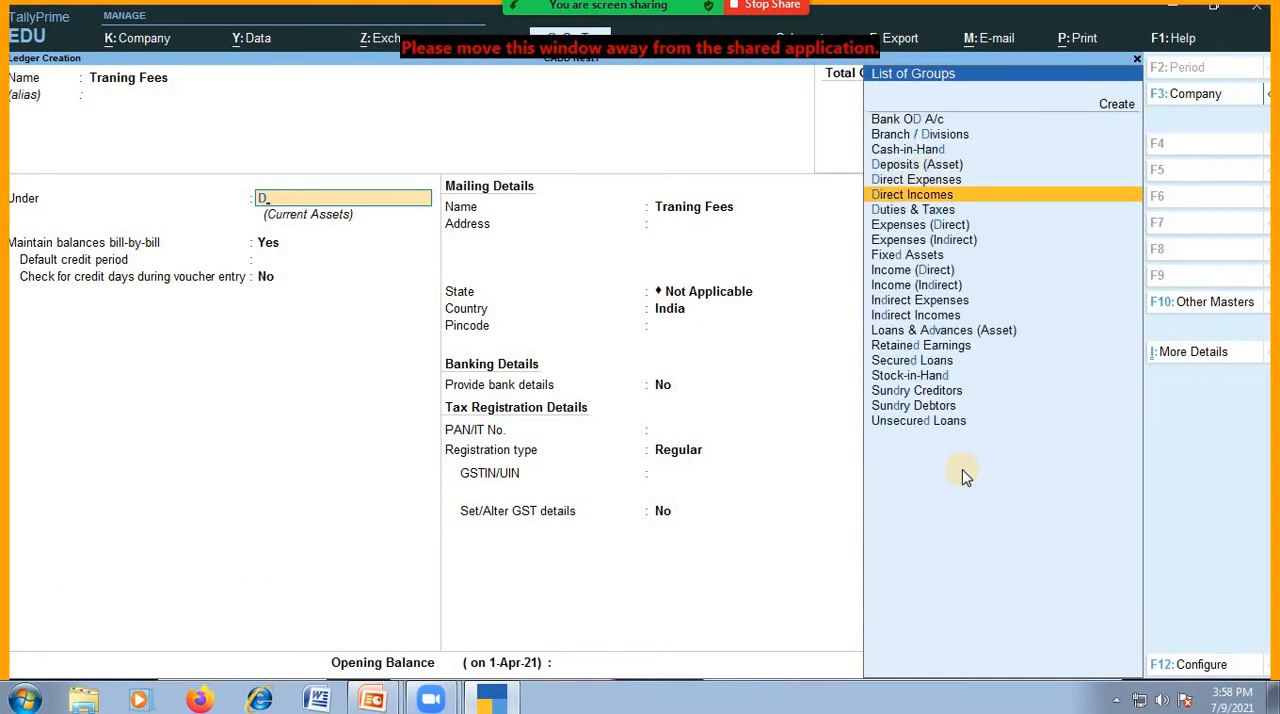
pyautogui.press('Return')
pyautogui.press('Return')
pyautogui.press('Return')
pyautogui.press('Return')
pyautogui.press('Return')
pyautogui.press('Return')
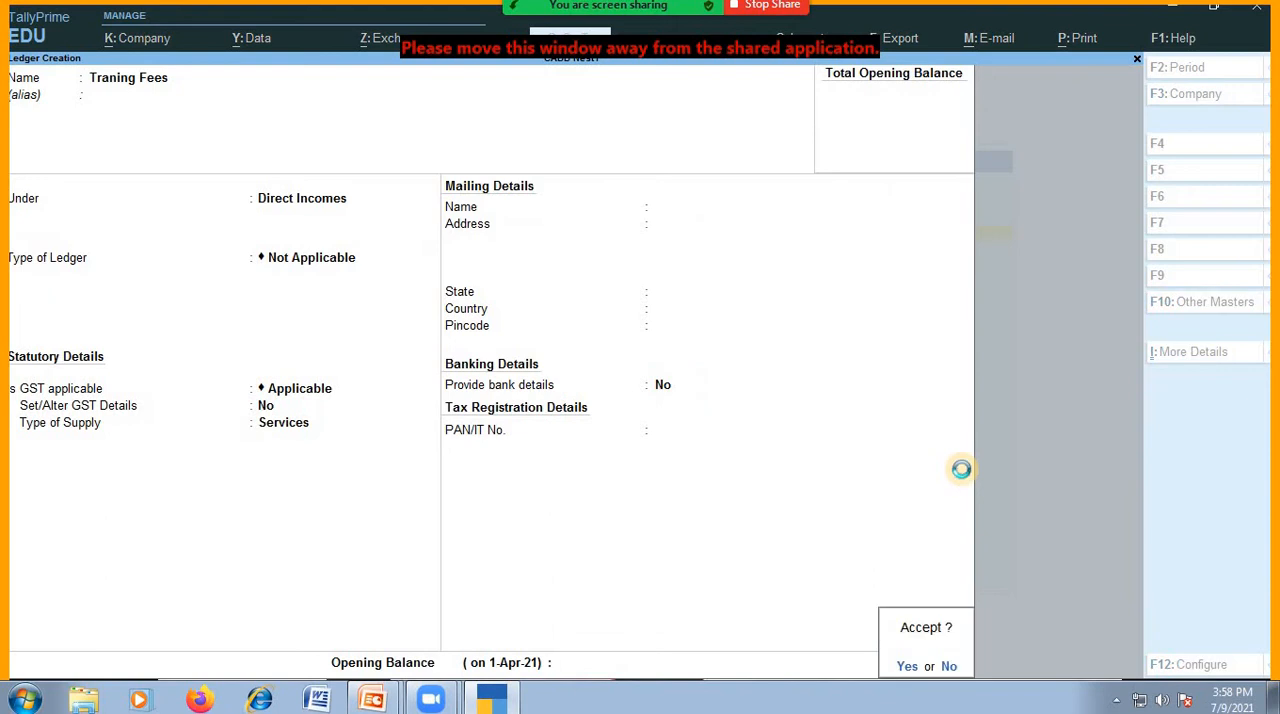
pyautogui.press('Return')
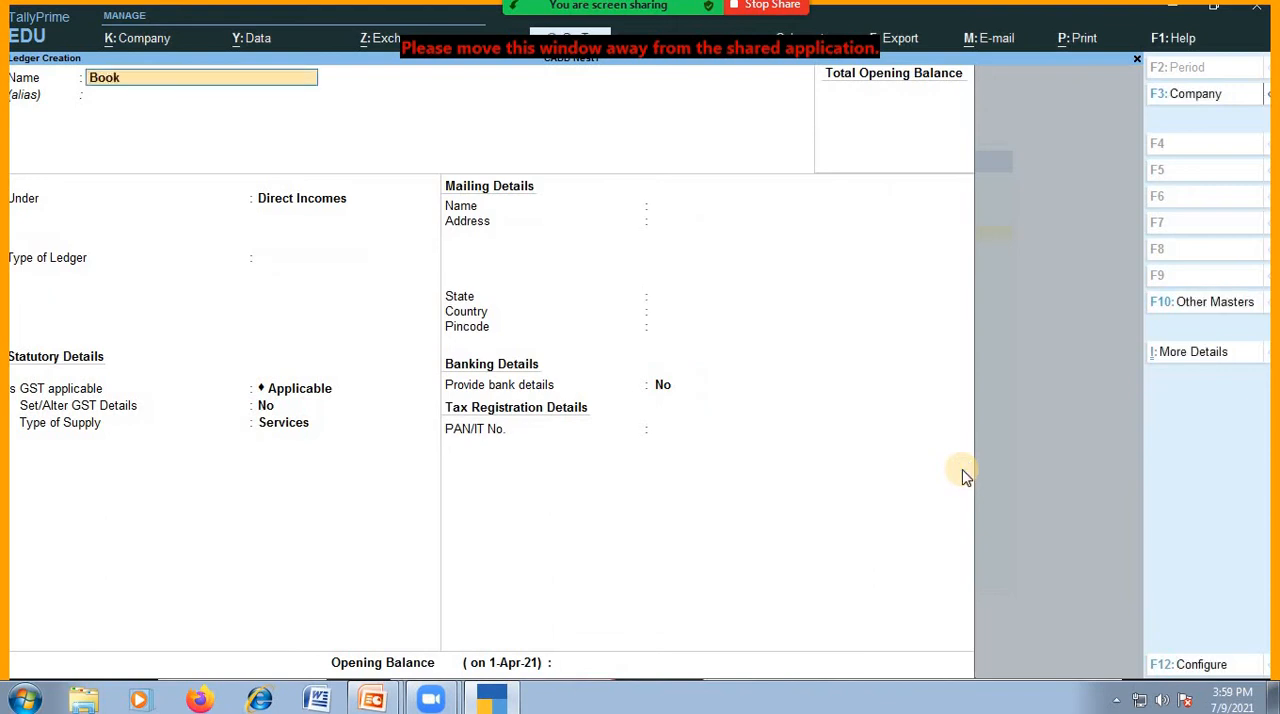
# Create a ledger named Book House under the Direct Expenses group, keeping the GST defaults and no opening balance, and save it.
pyautogui.write('Book House')
pyautogui.press('Return')
pyautogui.write('du')
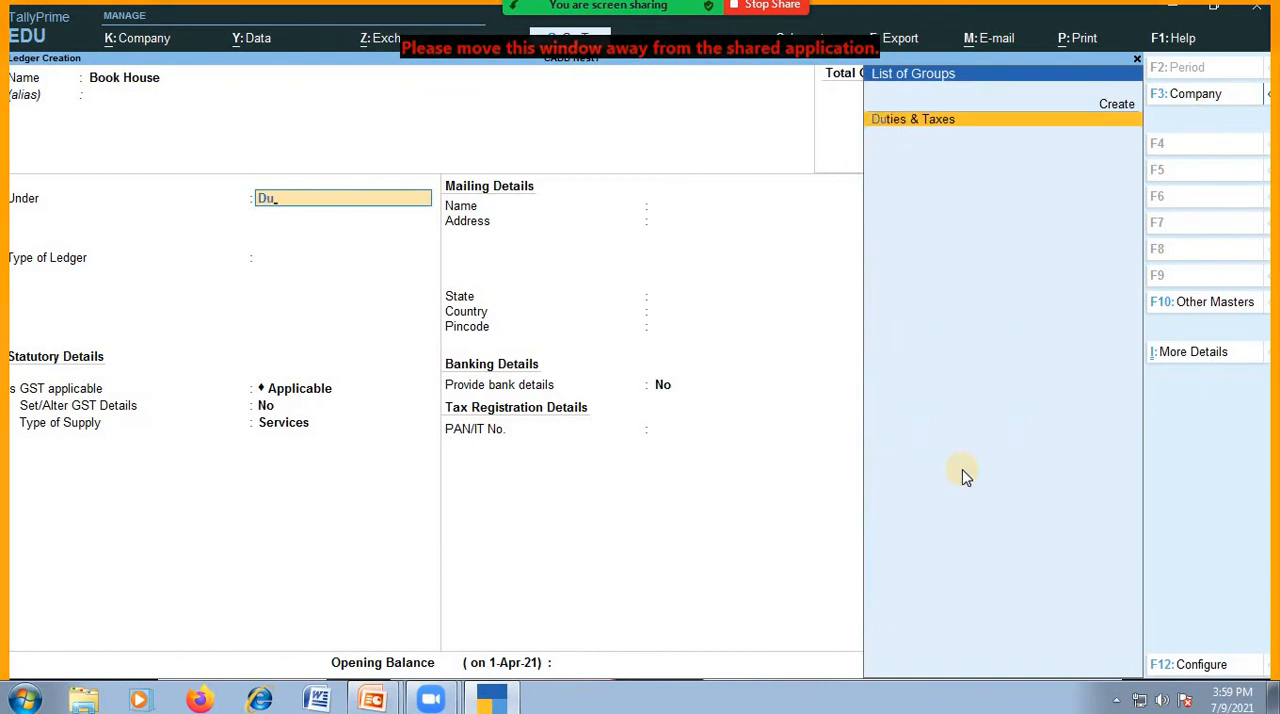
pyautogui.press('BackSpace')
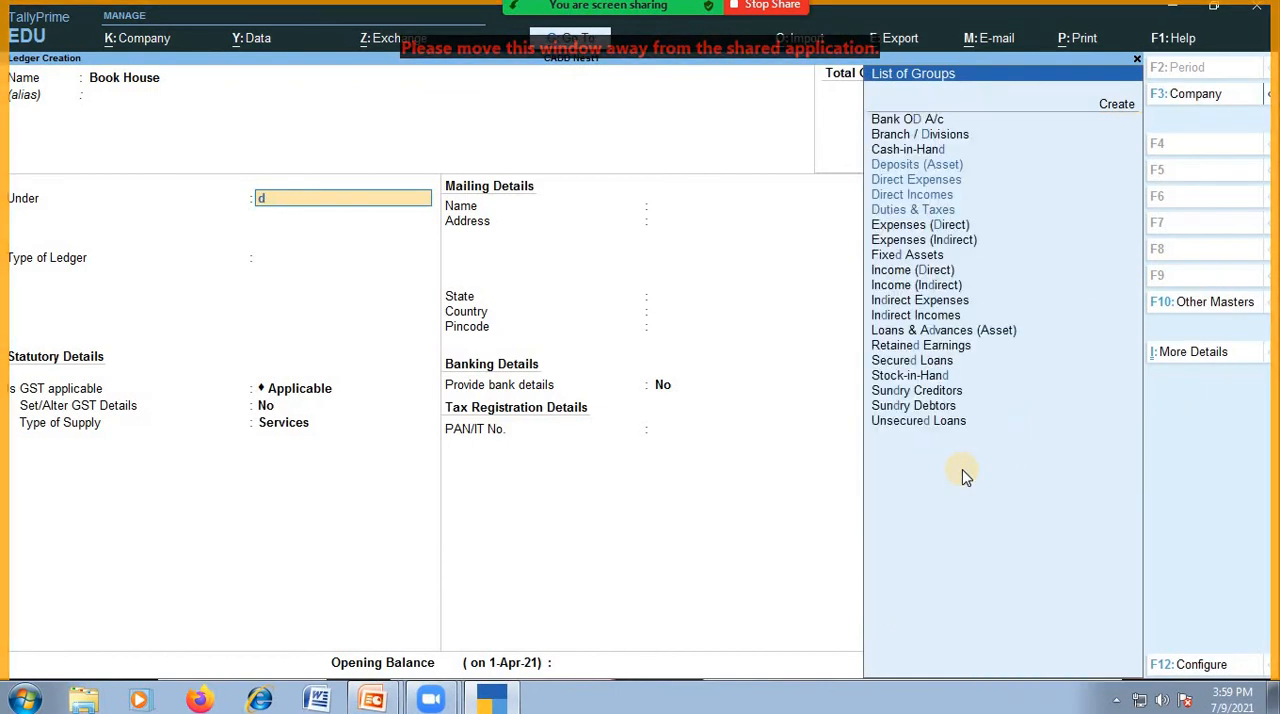
pyautogui.press('Return')
pyautogui.press('Return')
pyautogui.press('Return')
pyautogui.press('Return')
pyautogui.press('Return')
pyautogui.press('Return')
pyautogui.press('Return')
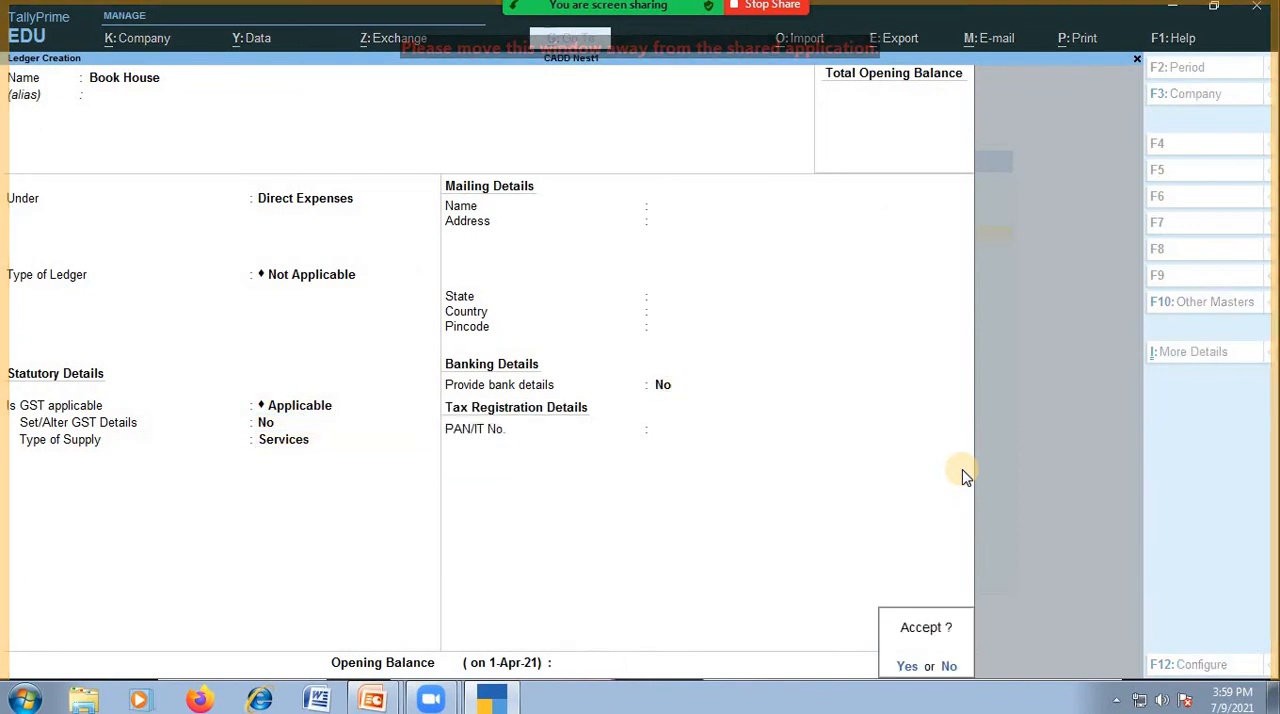
pyautogui.press('Return')
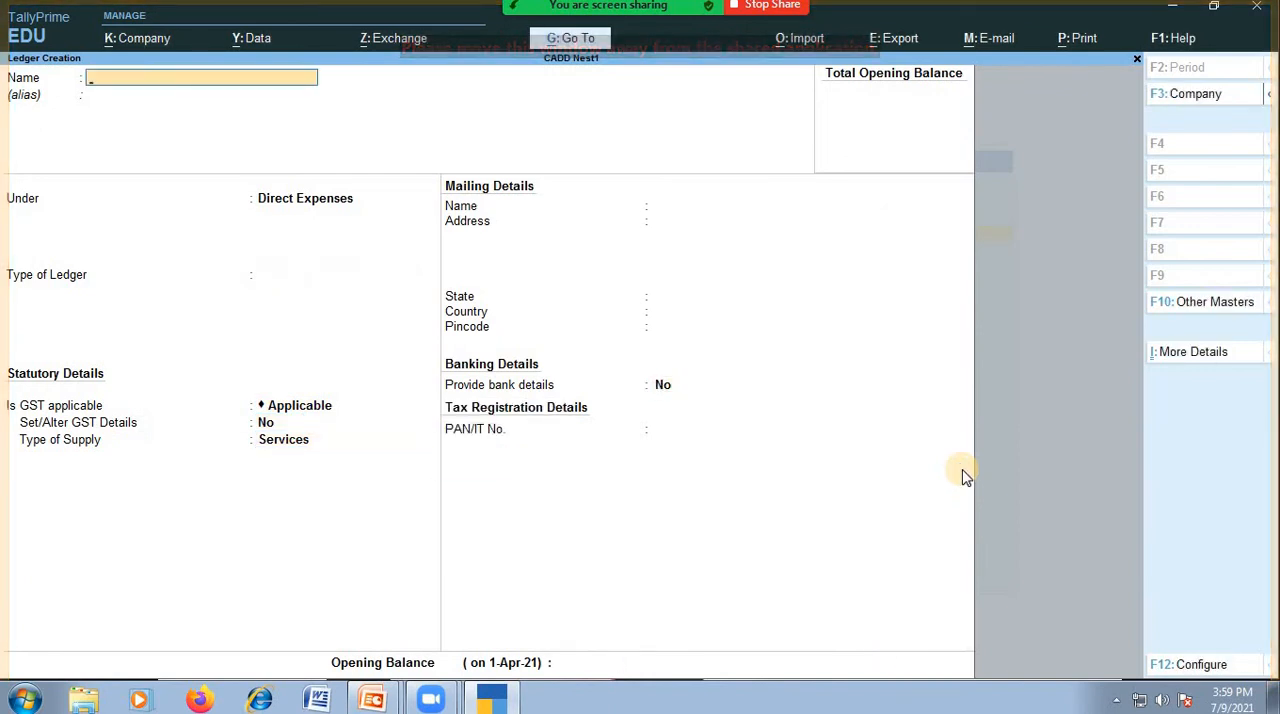
# Start a new ledger named Services Tax under the Duties & Taxes group, leaving its alias blank.
pyautogui.write('Ser')
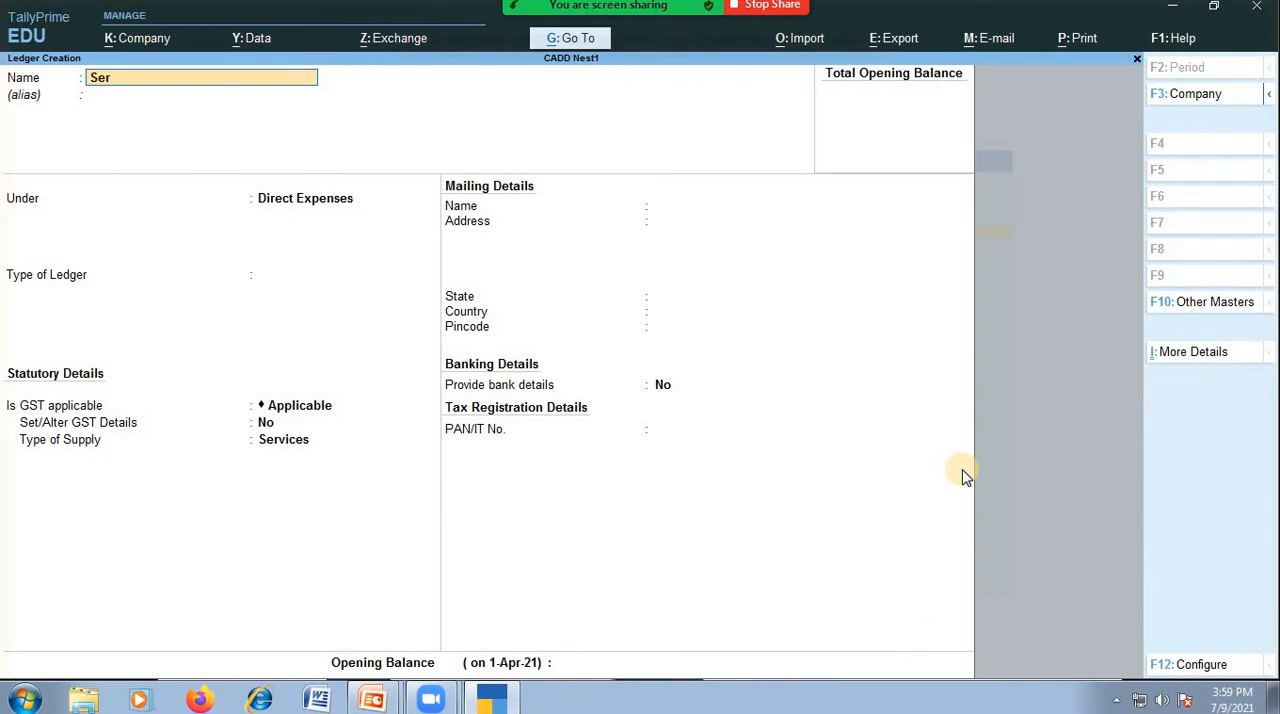
pyautogui.write('vices')
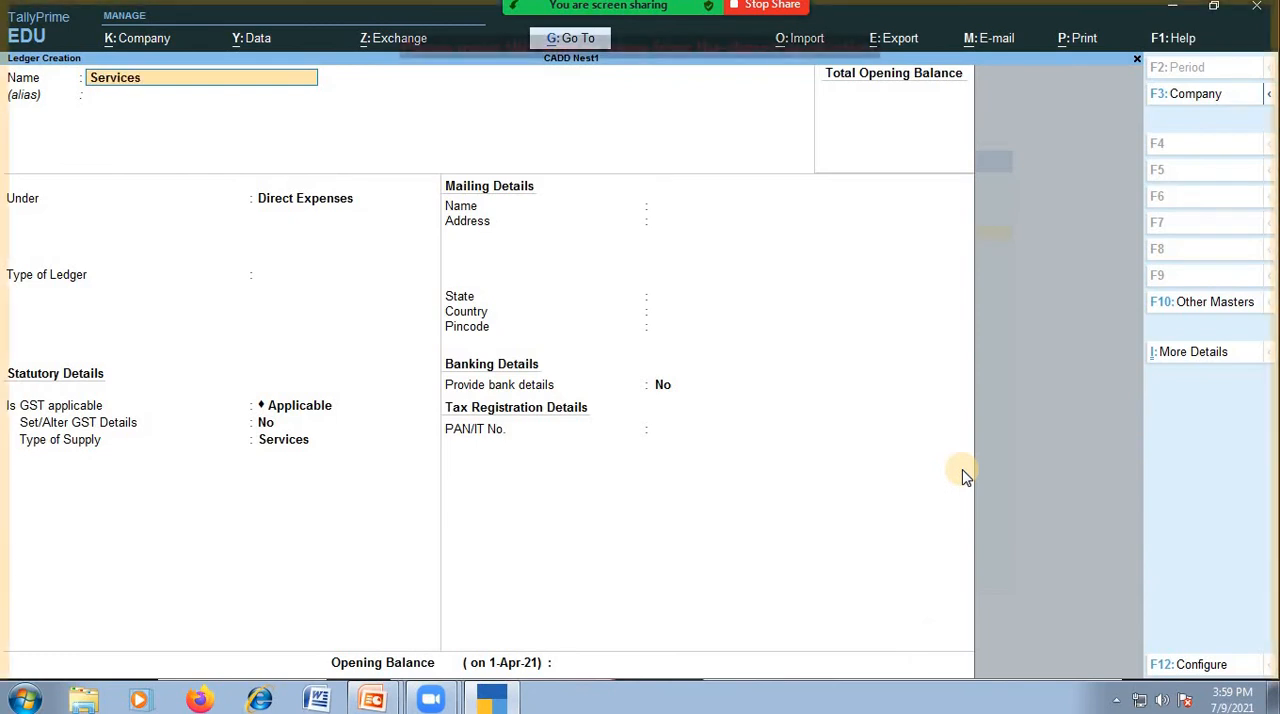
pyautogui.write(' Tax')
pyautogui.press('Return')
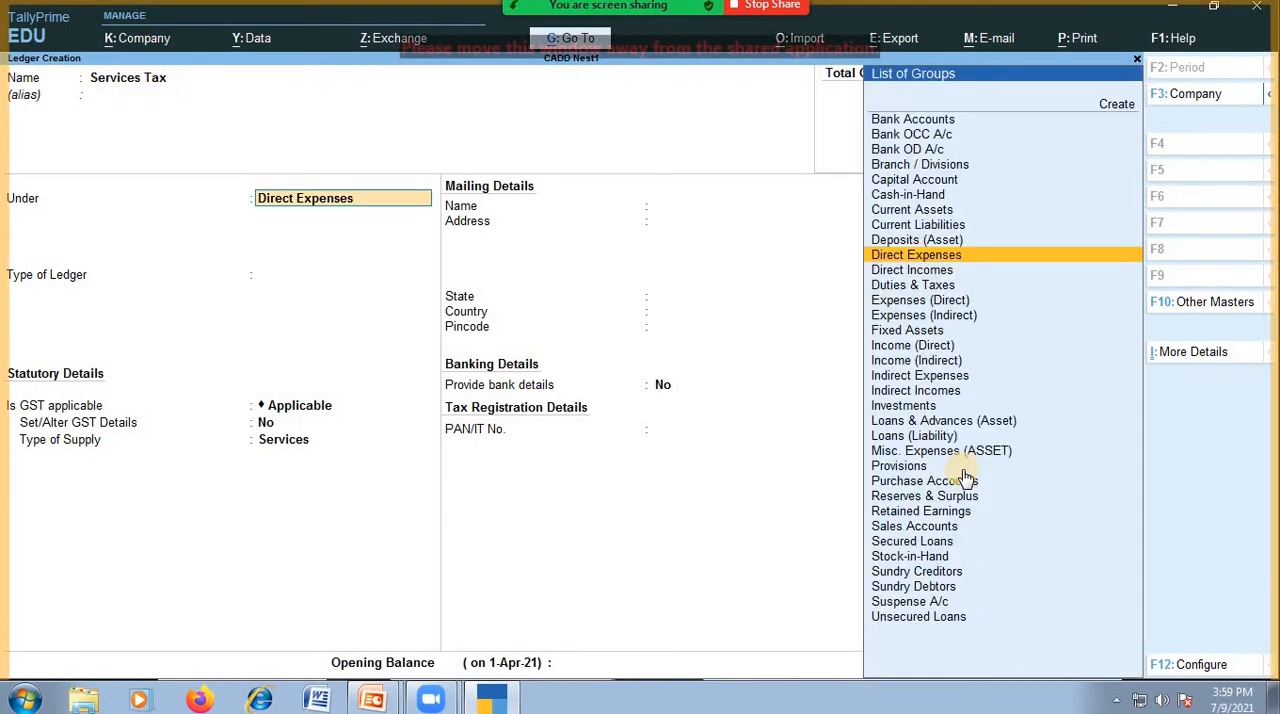
pyautogui.write('Du')
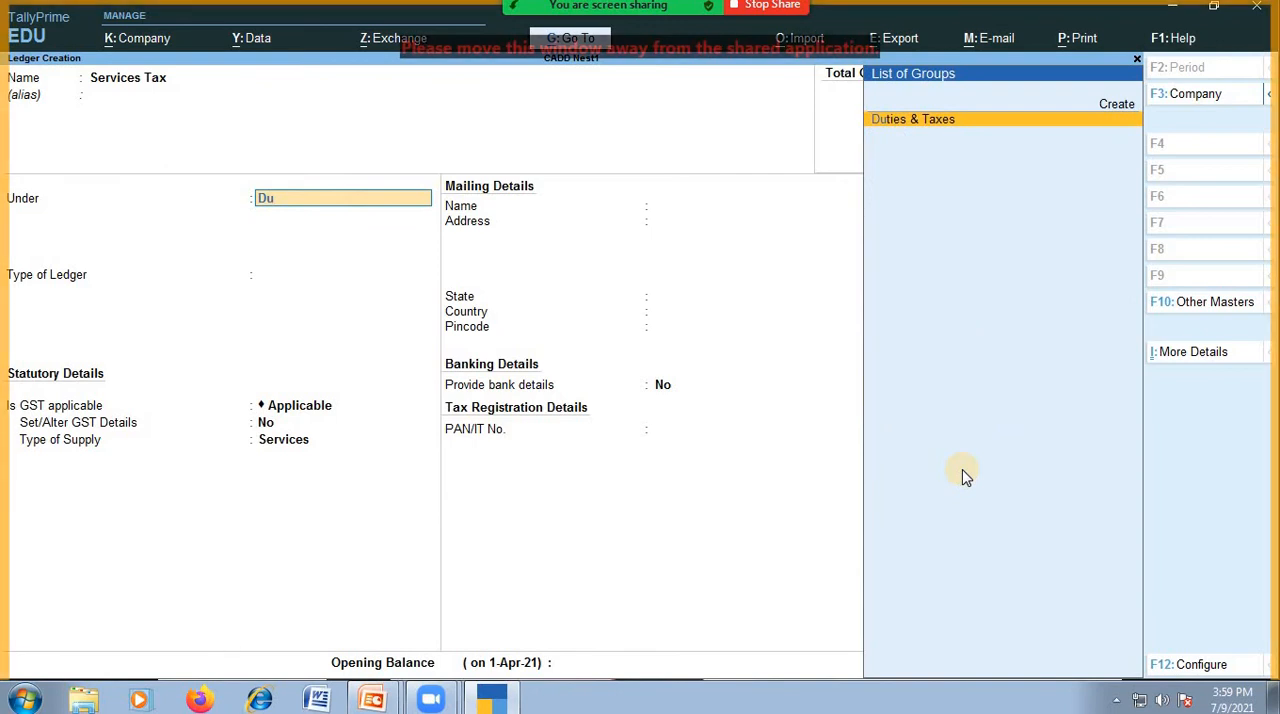
pyautogui.press('Return')
pyautogui.press('BackSpace')
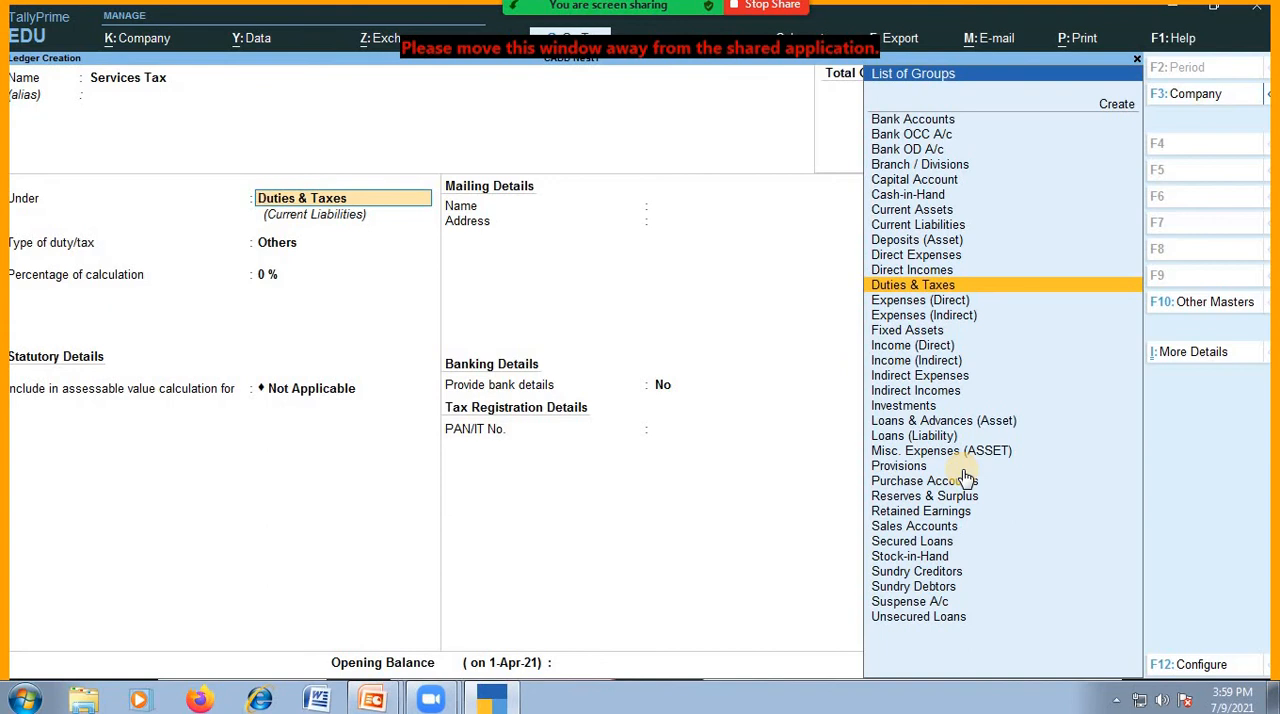
# Keep the duty type Others, 0 % calculation and remaining defaults, and save the Services Tax ledger without an opening balance.
pyautogui.press('Return')
pyautogui.press('Return')
pyautogui.press('Return')
pyautogui.press('Return')
pyautogui.press('Return')
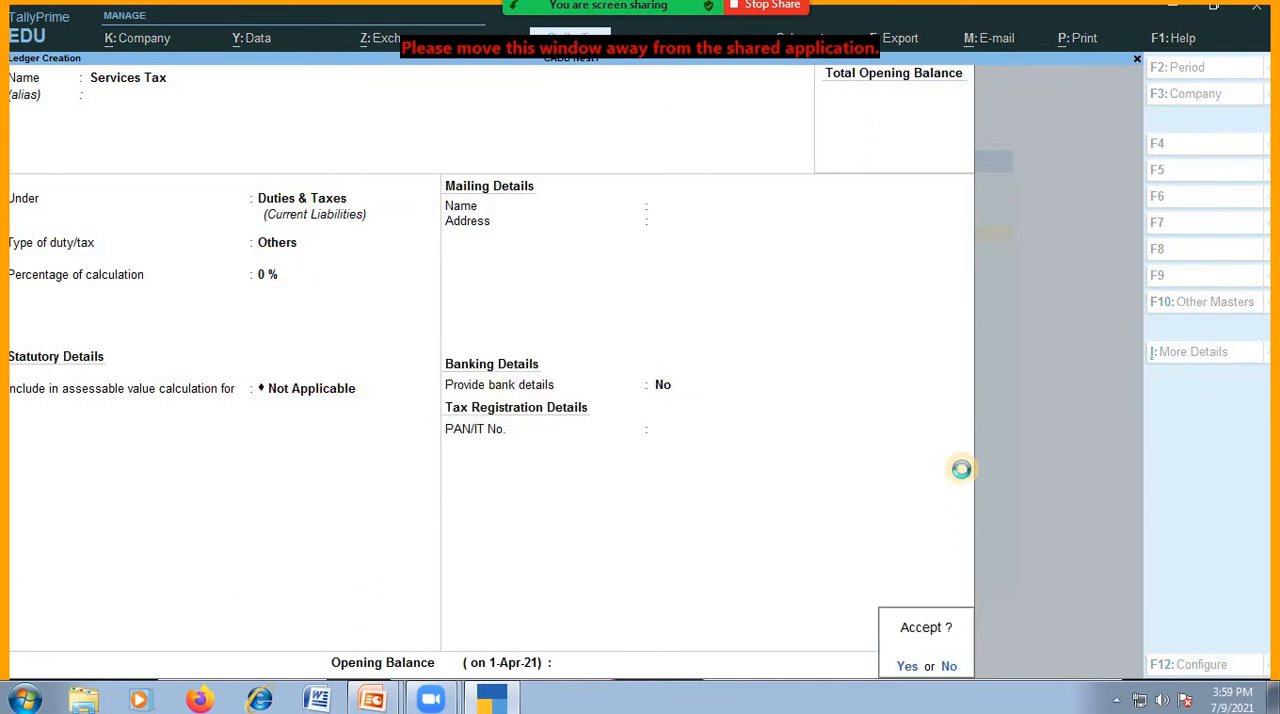
pyautogui.press('Return')
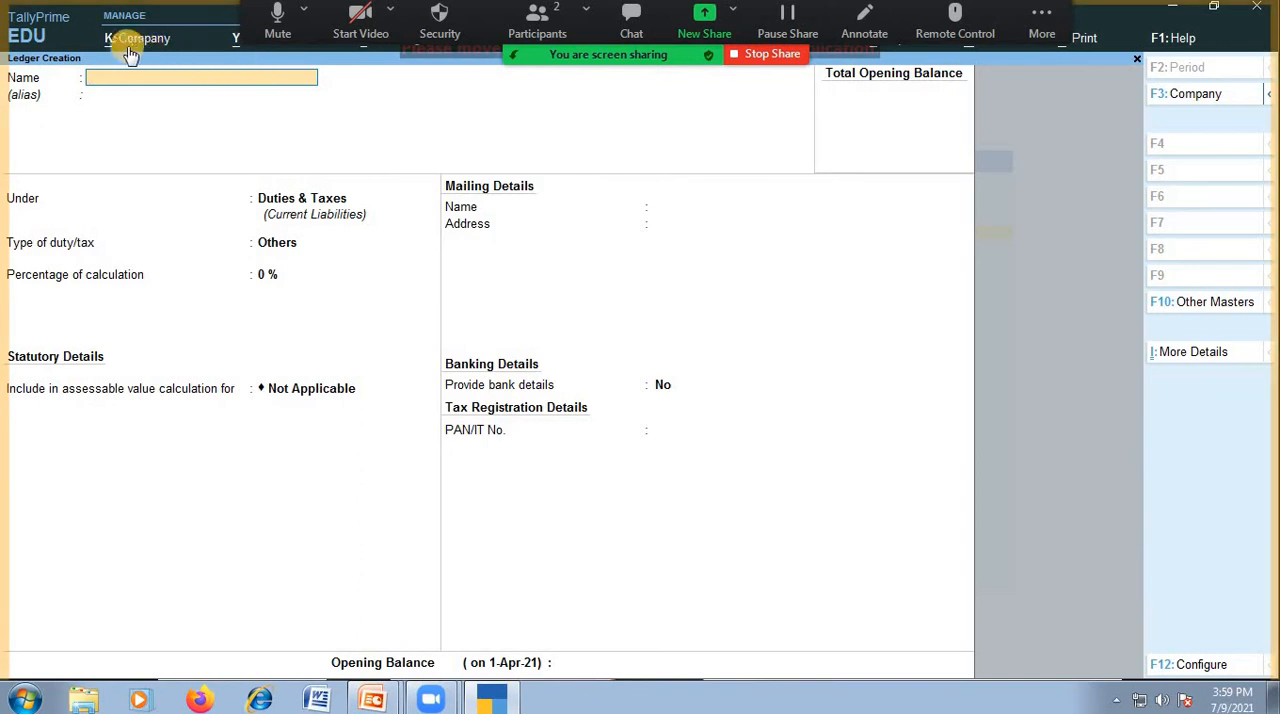
# Shut the company CADD Nest, accepting that all open reports and masters are closed, and return to the Gateway of Tally.
pyautogui.click(575, 40)
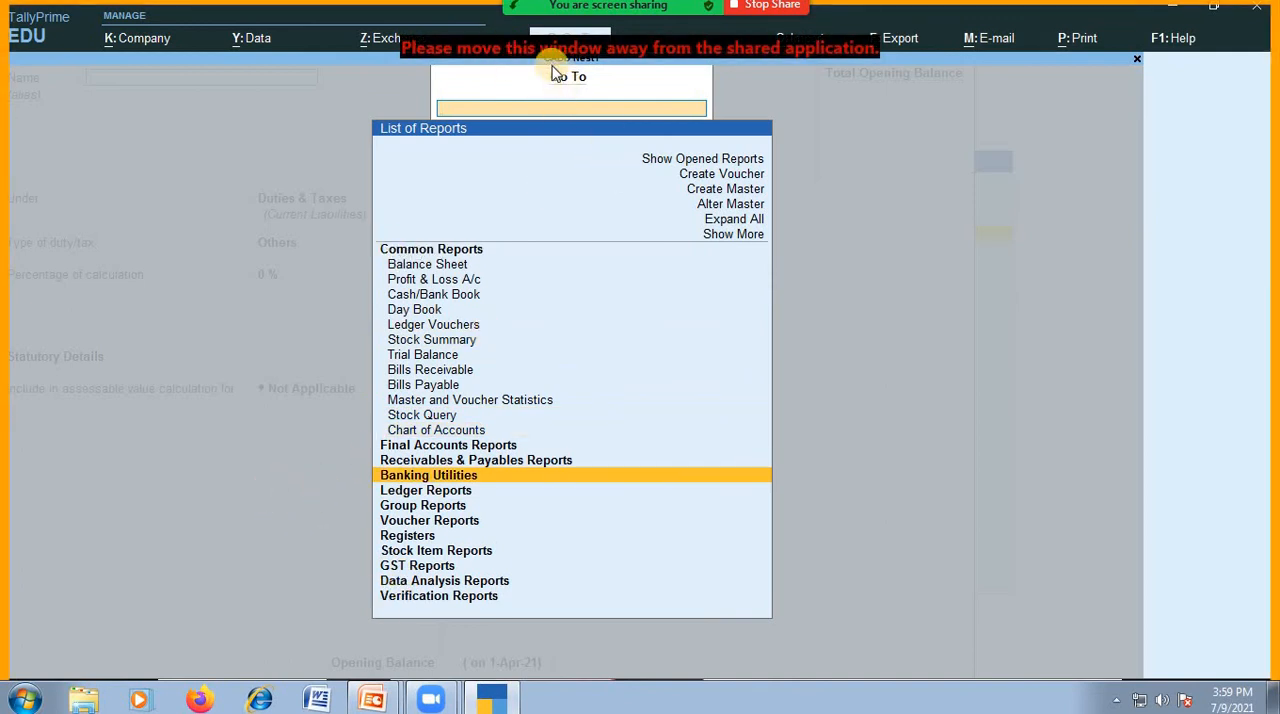
pyautogui.click(132, 41)
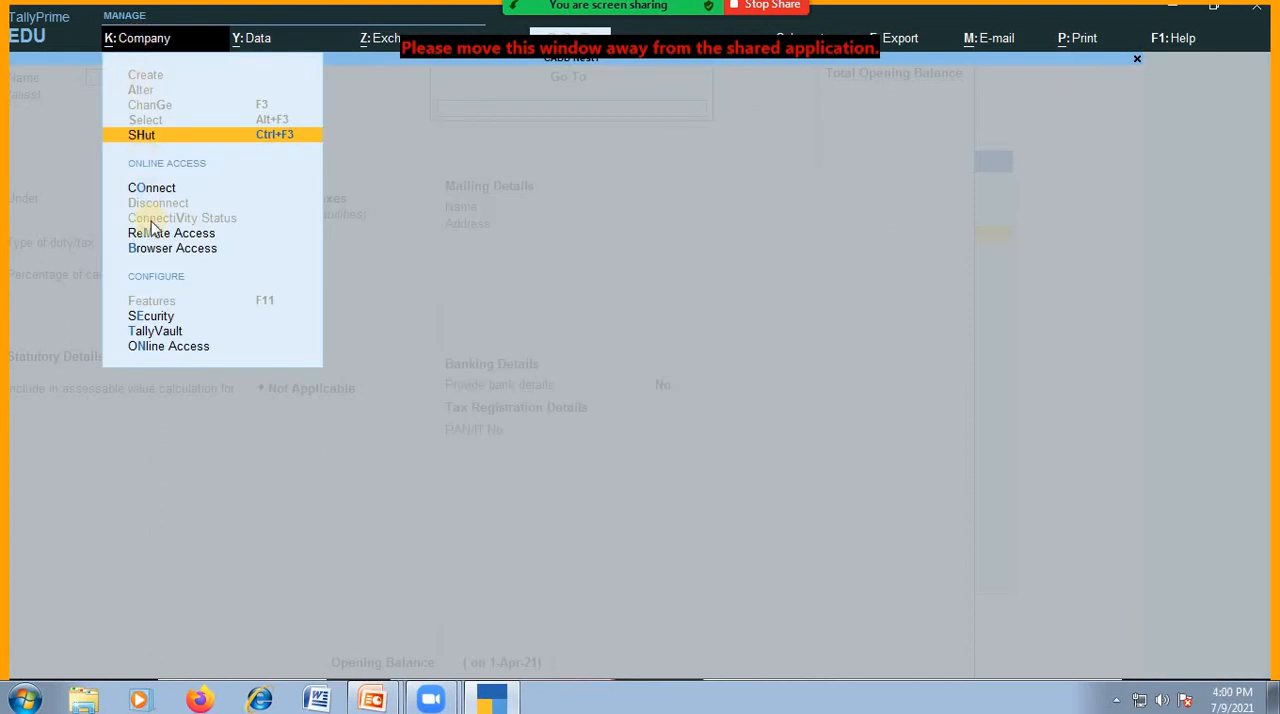
pyautogui.click(173, 146)
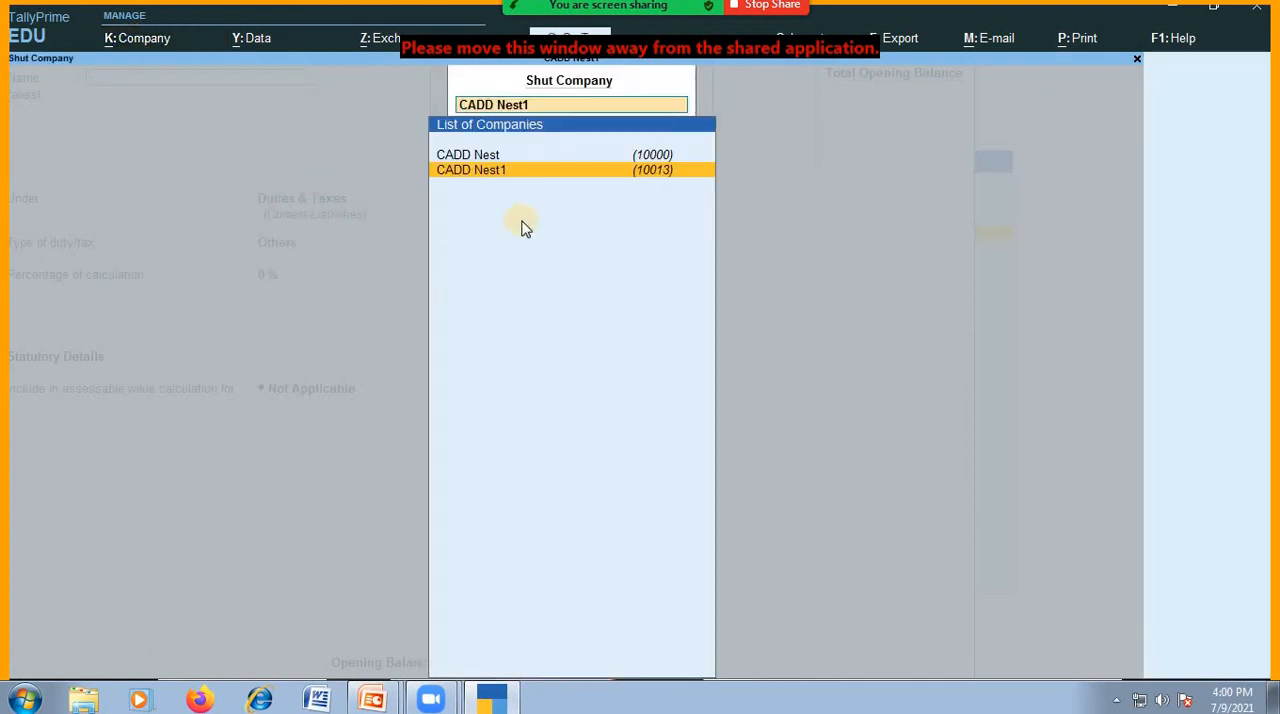
pyautogui.click(465, 157)
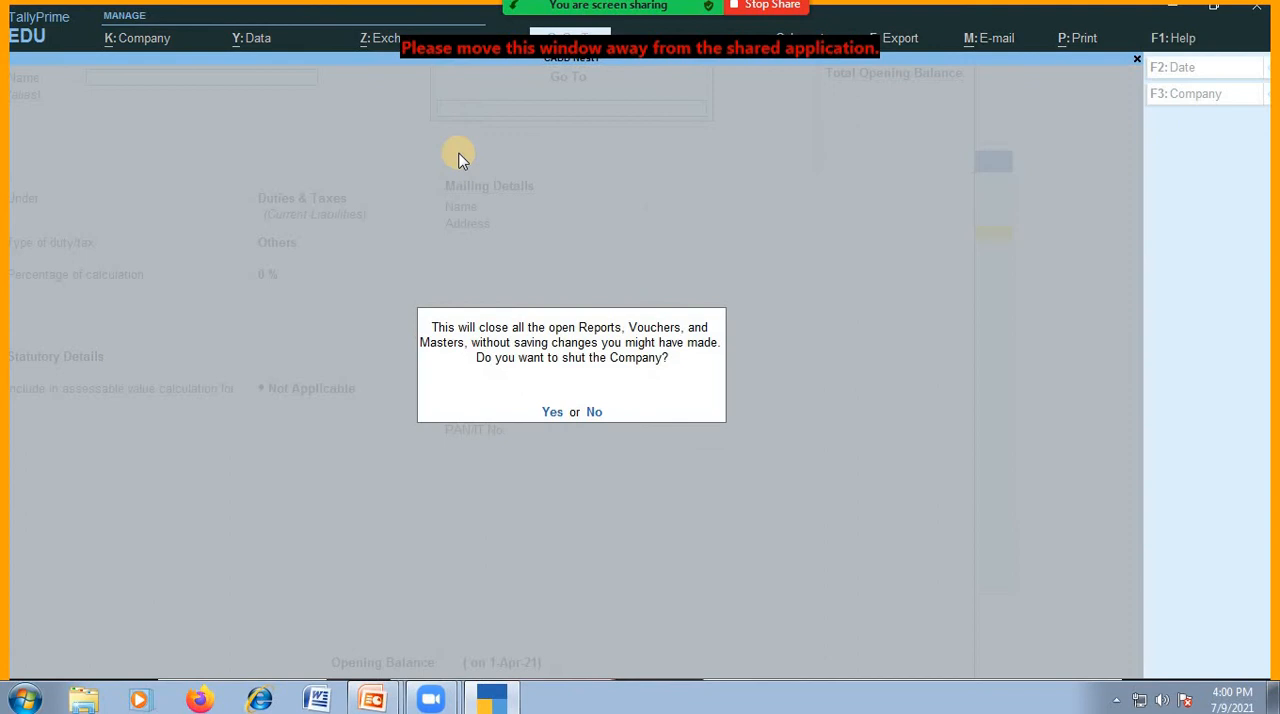
pyautogui.click(546, 410)
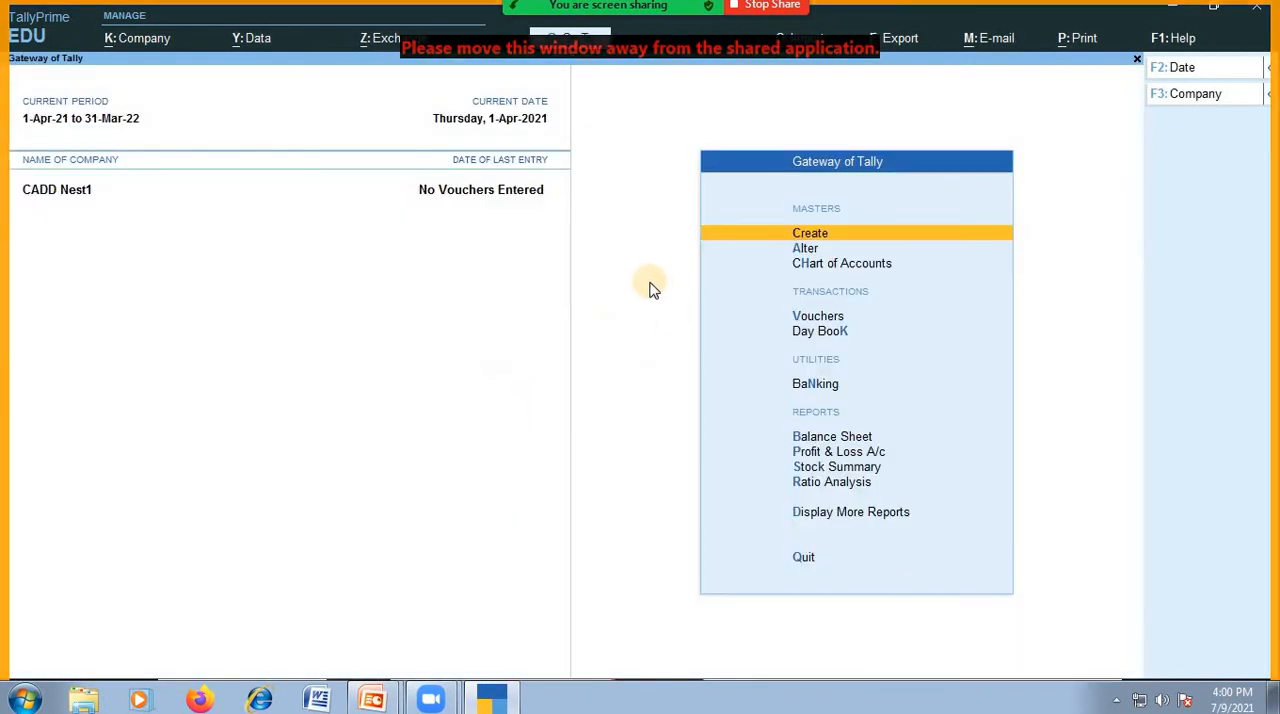
pyautogui.press('Down')
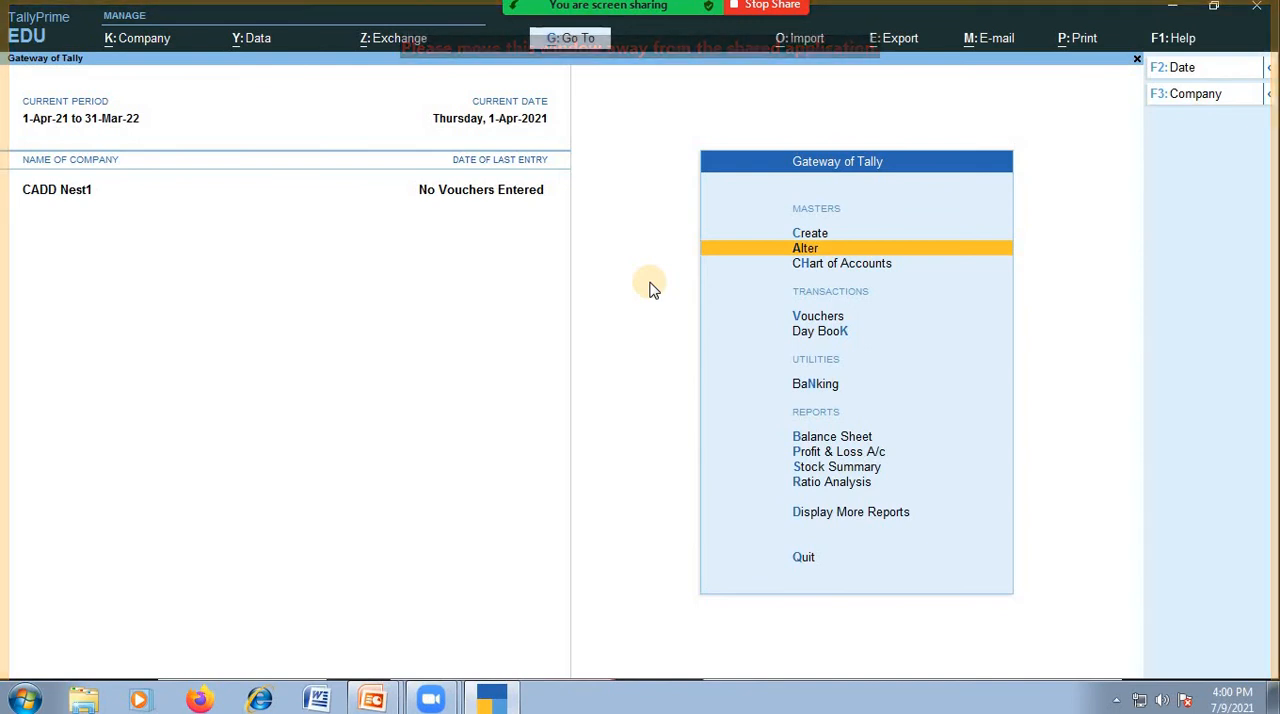
# Open the Book House ledger for alteration in CADD Nest1 and delete it, confirming the deletion.
pyautogui.press('Up')
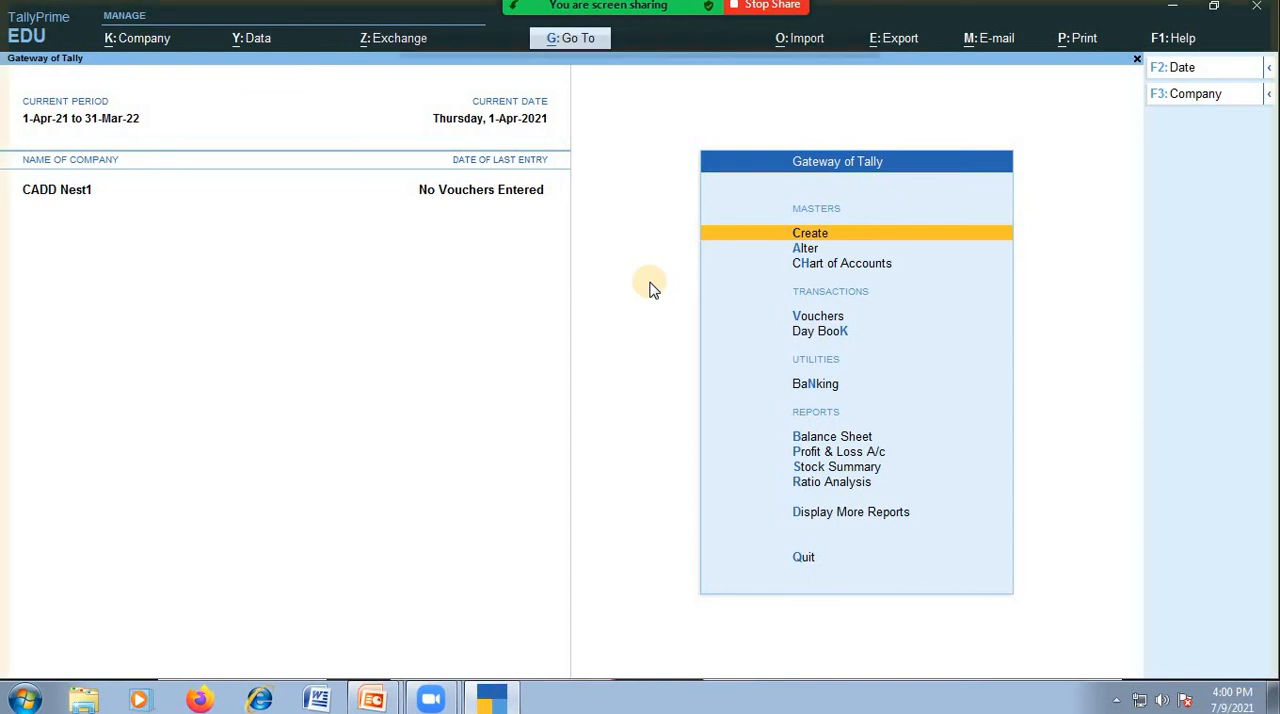
pyautogui.press('Down')
pyautogui.press('Return')
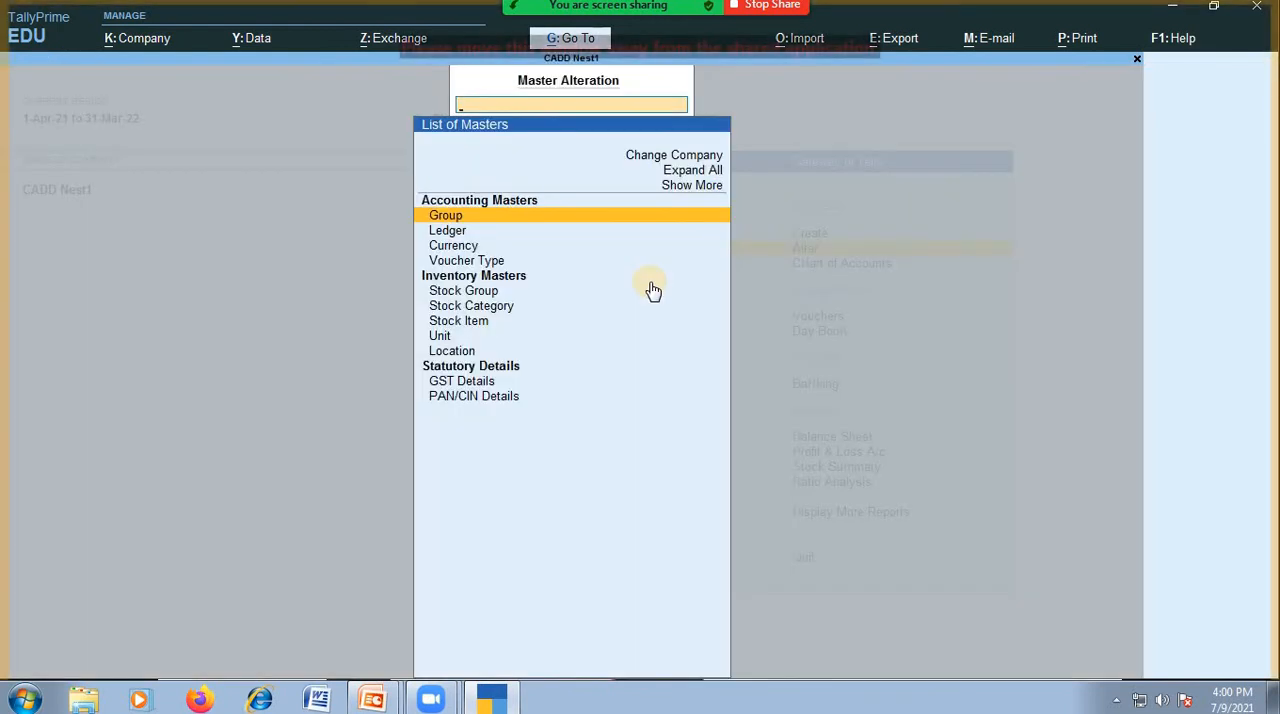
pyautogui.press('Down')
pyautogui.press('Return')
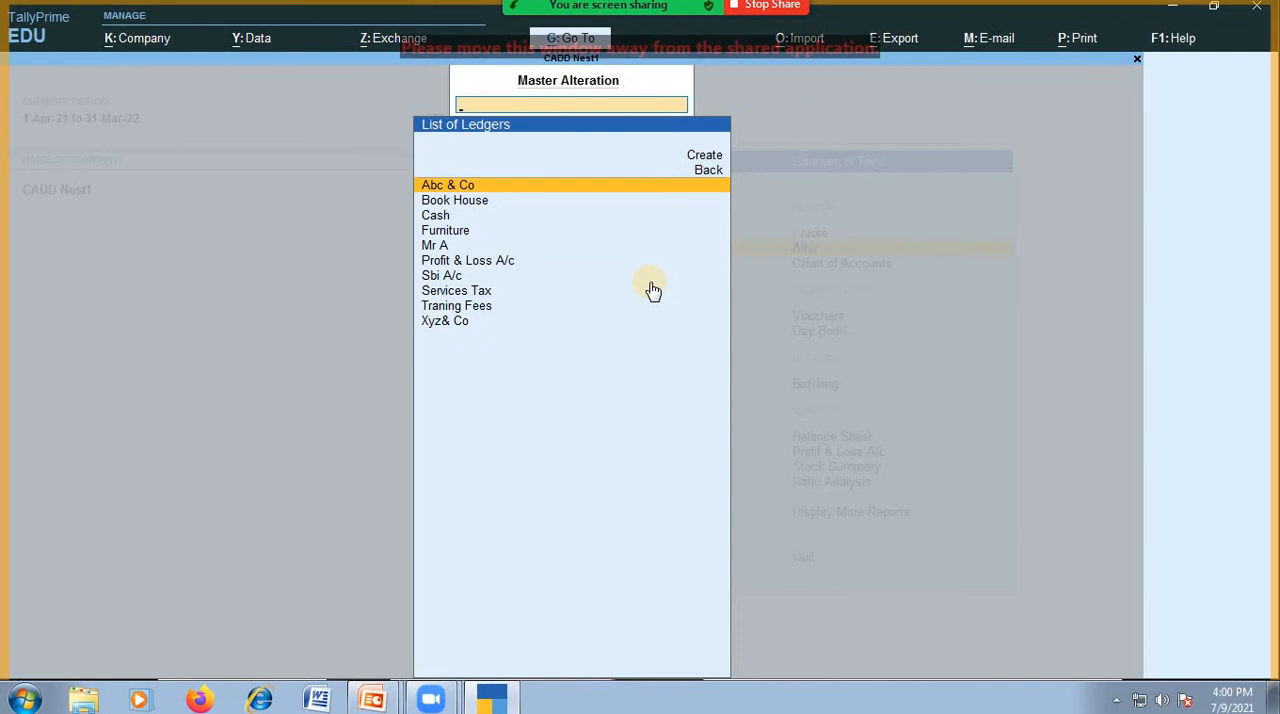
pyautogui.press('Down')
pyautogui.press('Return')
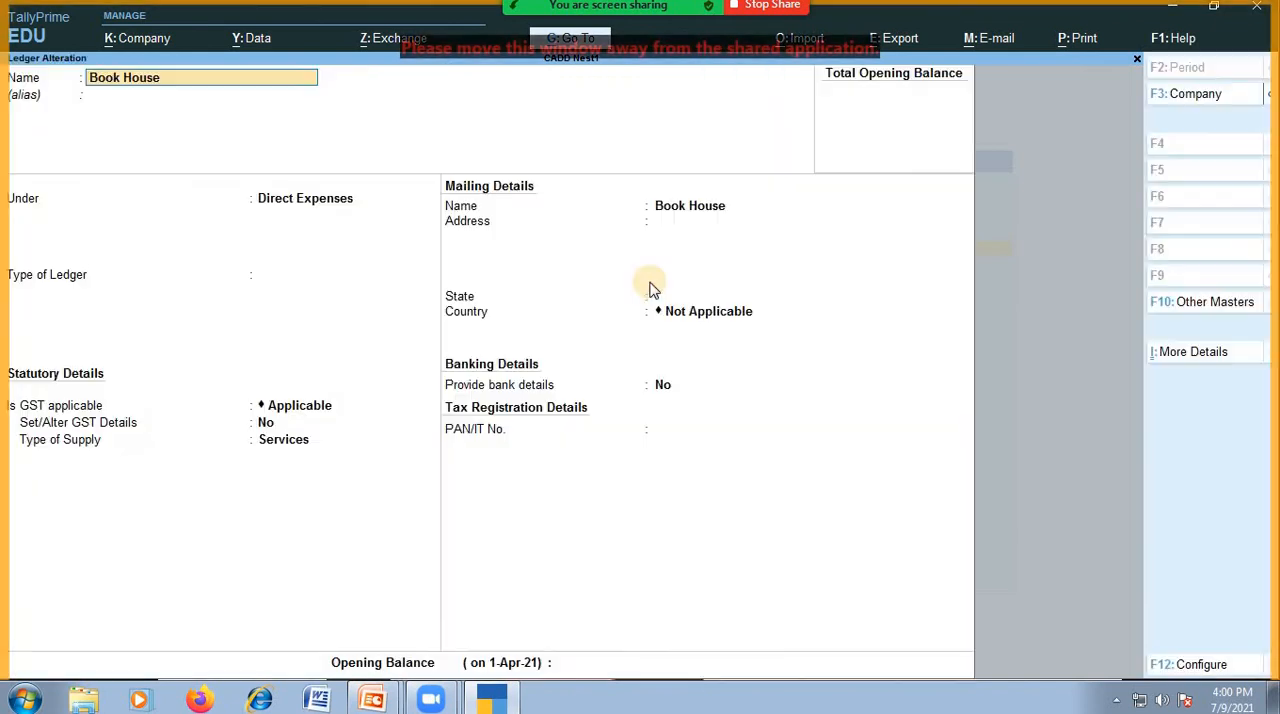
pyautogui.hotkey('alt', 'd')
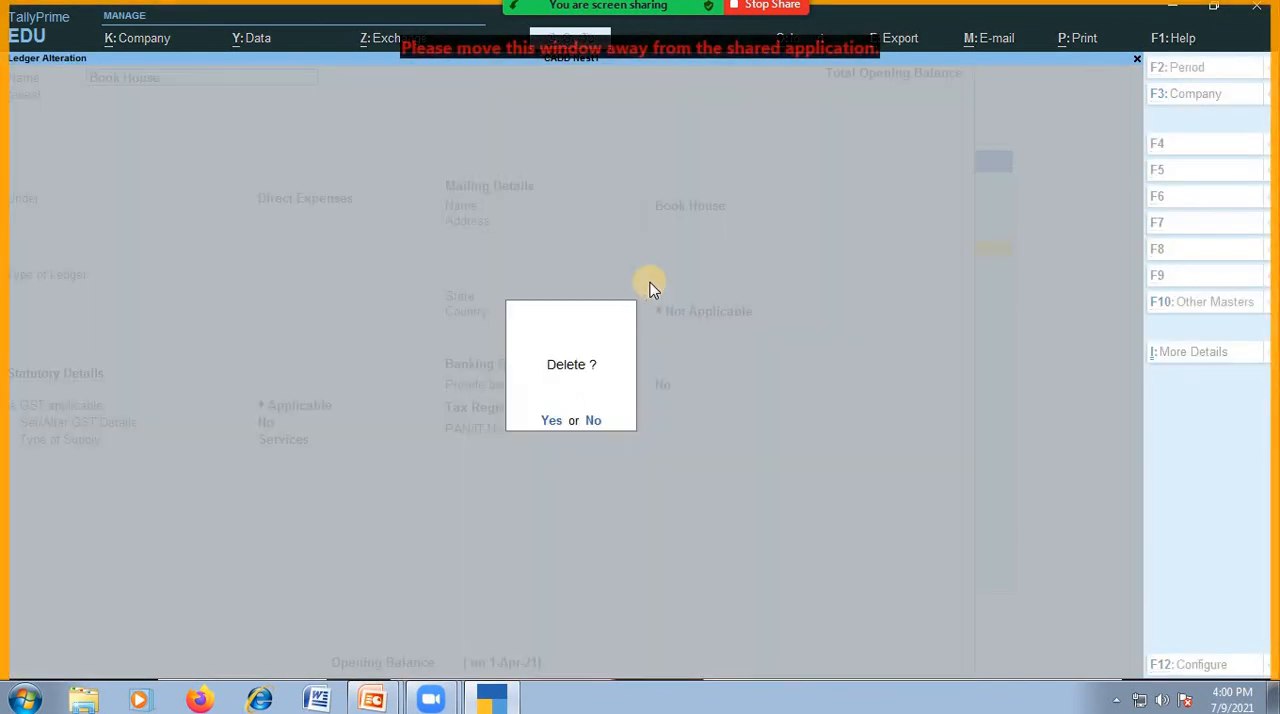
pyautogui.press('y')
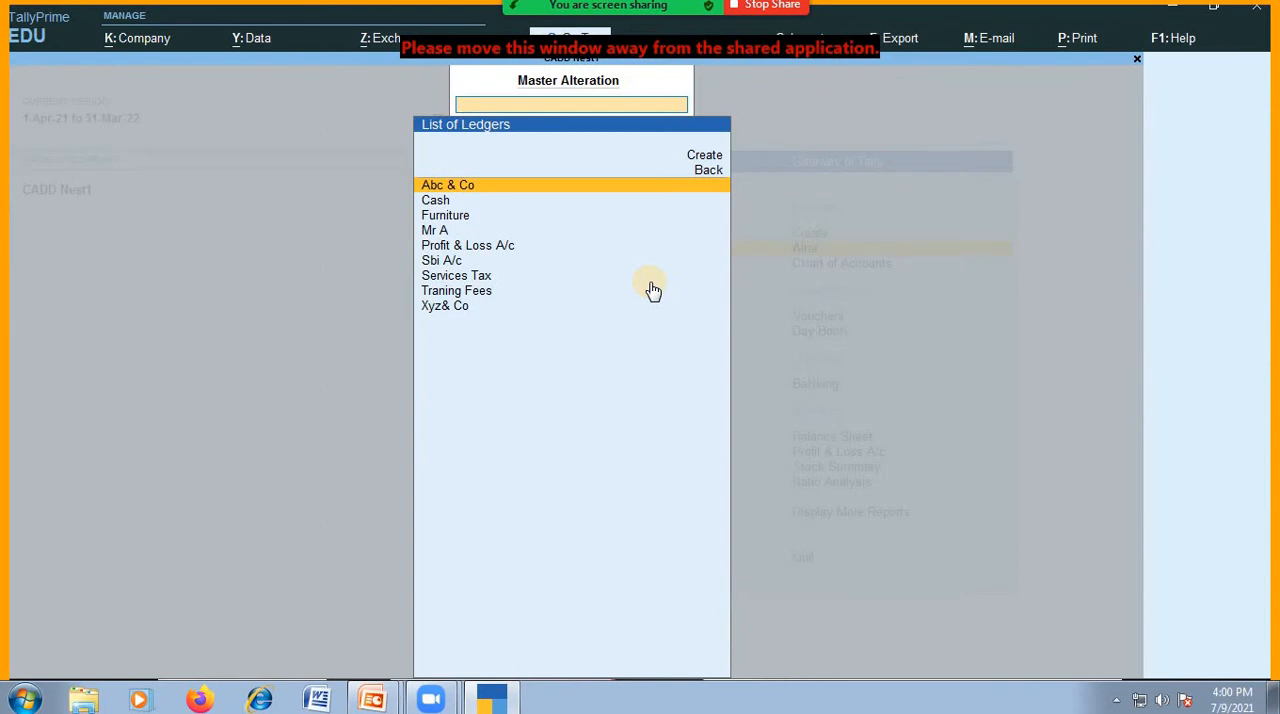
# Open the Furniture ledger for alteration, keep its name and blank alias, and delete the ledger, confirming the deletion.
pyautogui.press('Down')
pyautogui.press('Down')
pyautogui.press('Return')
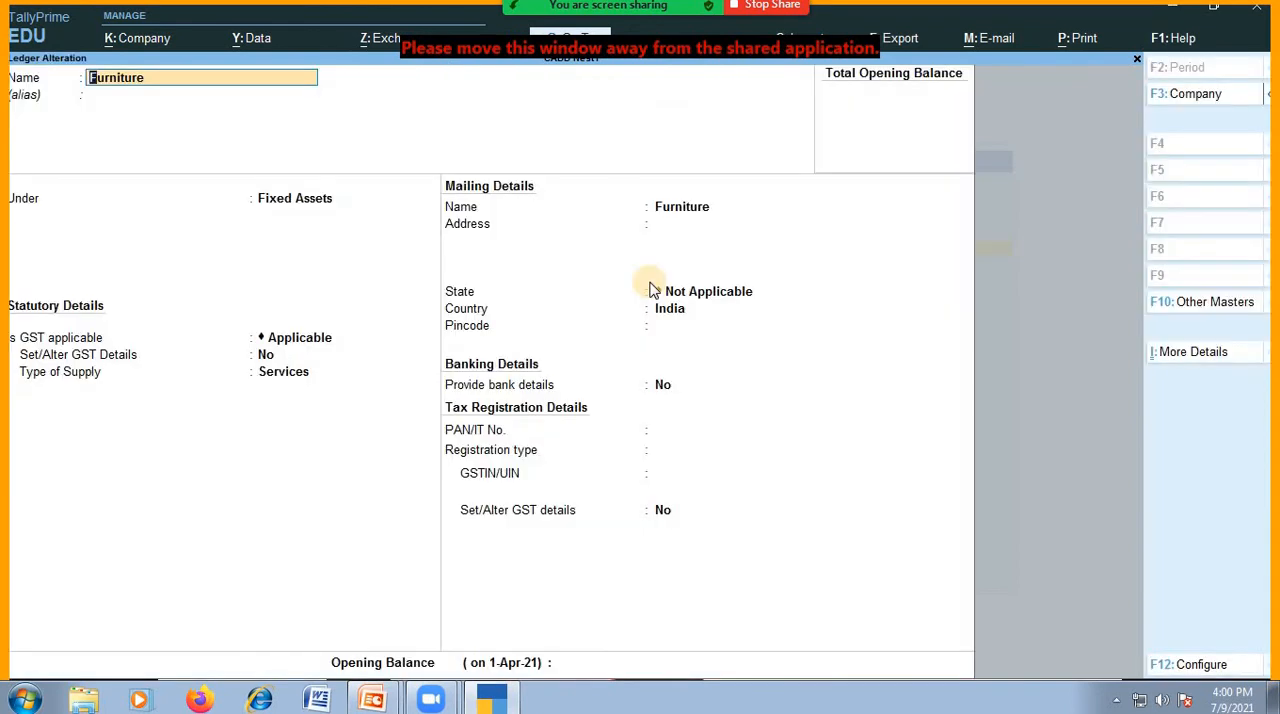
pyautogui.write('F')
pyautogui.press('Return')
pyautogui.press('Return')
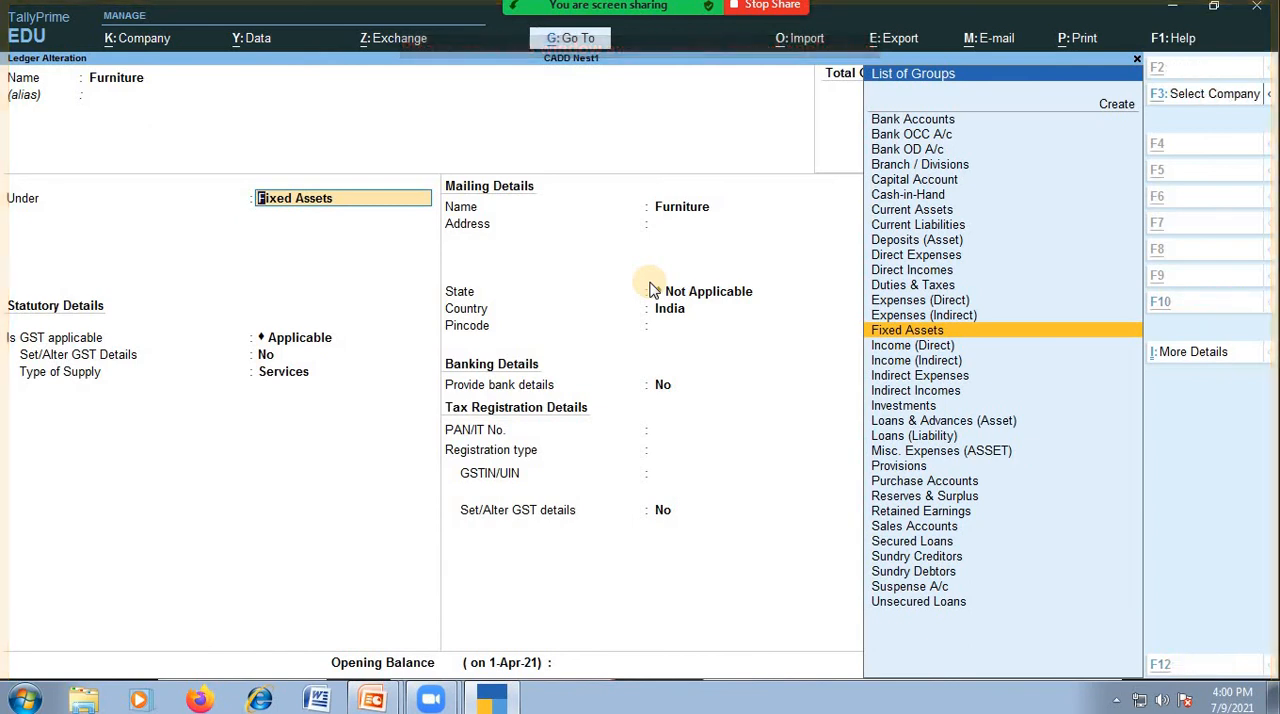
pyautogui.hotkey('alt', 'd')
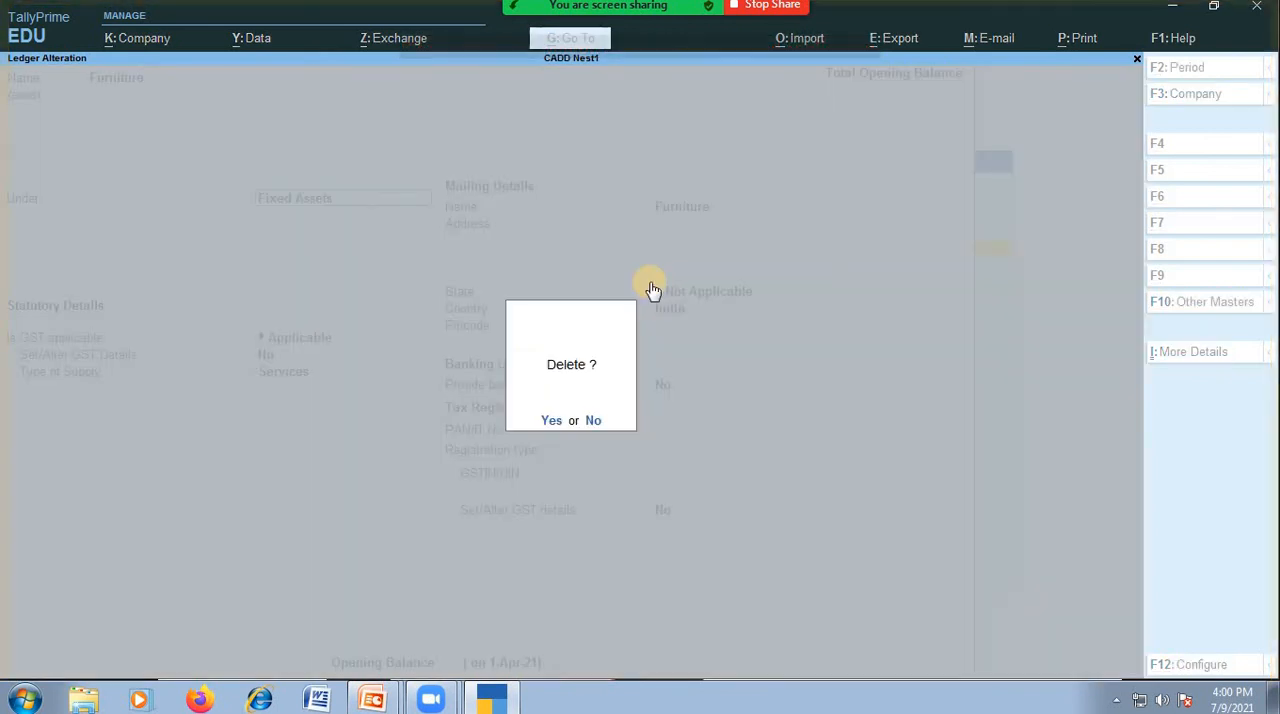
pyautogui.press('y')
# Go through the remaining ledgers of CADD Nest1 and open the Profit & Loss A/c ledger for alteration.
pyautogui.press('Down')
pyautogui.press('Down')
pyautogui.press('Down')
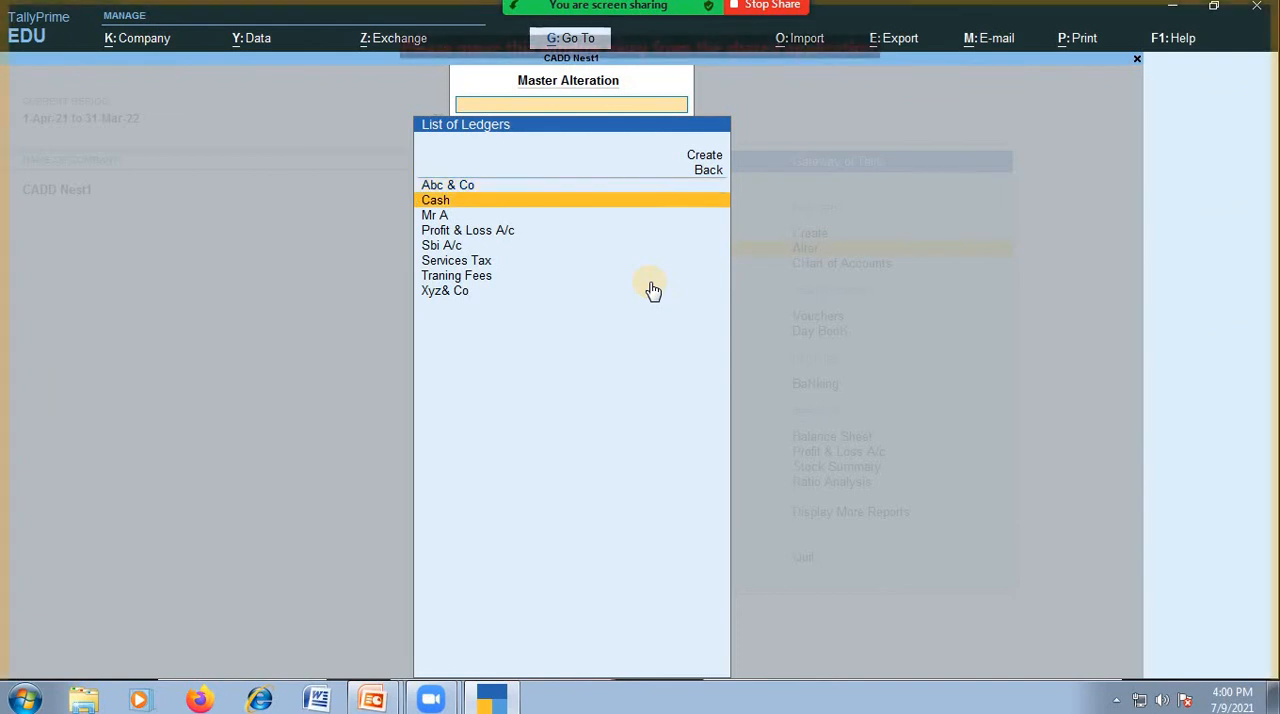
pyautogui.press('Up')
pyautogui.press('Up')
pyautogui.press('Down')
pyautogui.press('Down')
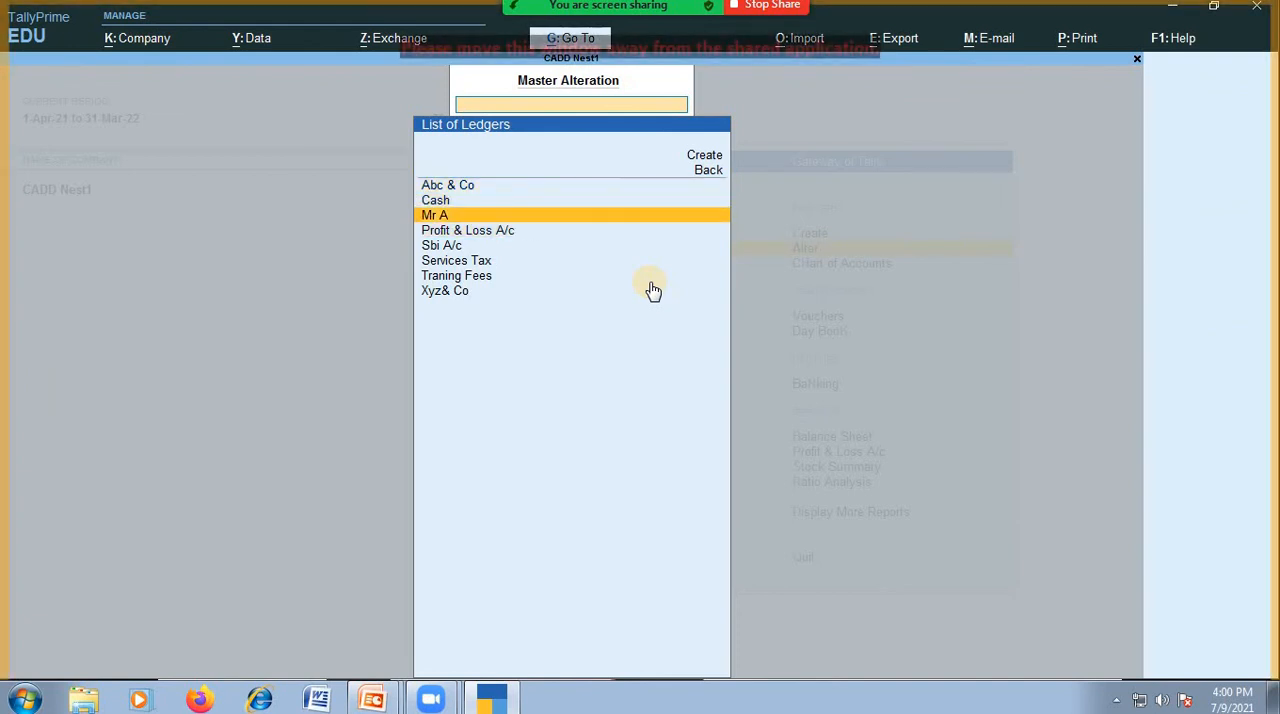
pyautogui.press('Up')
pyautogui.press('Up')
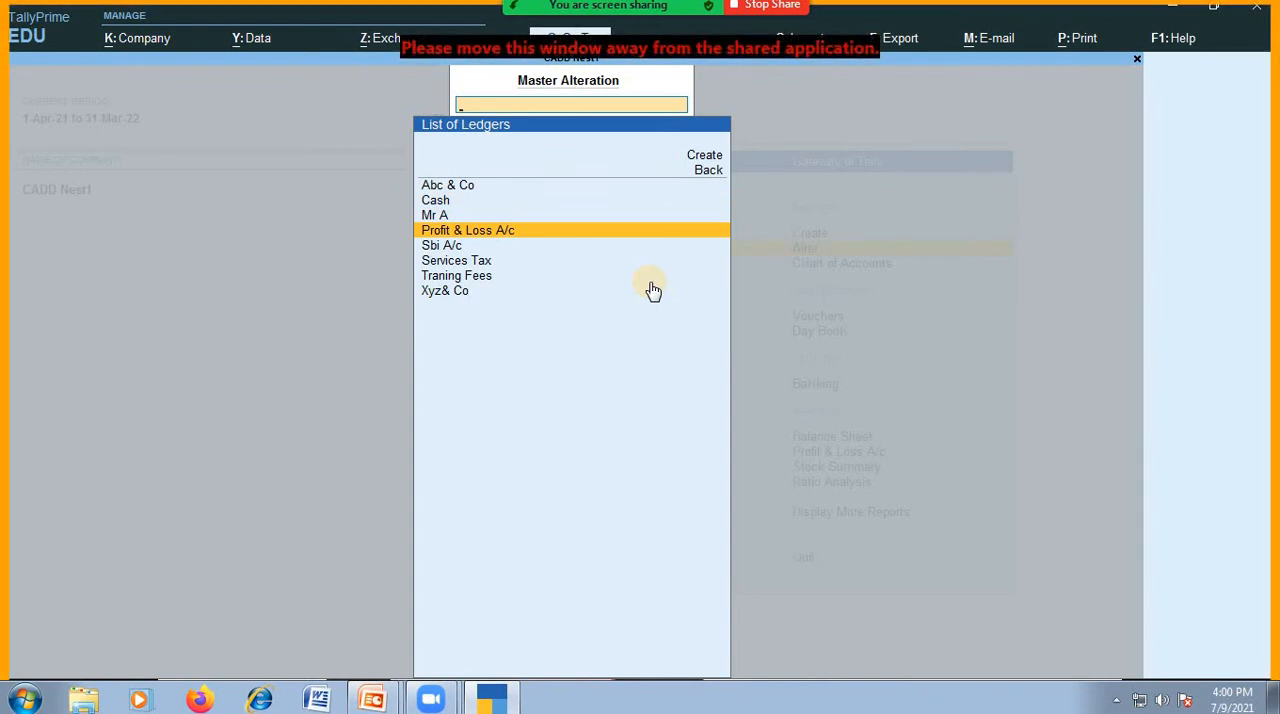
pyautogui.press('Up')
pyautogui.press('Up')
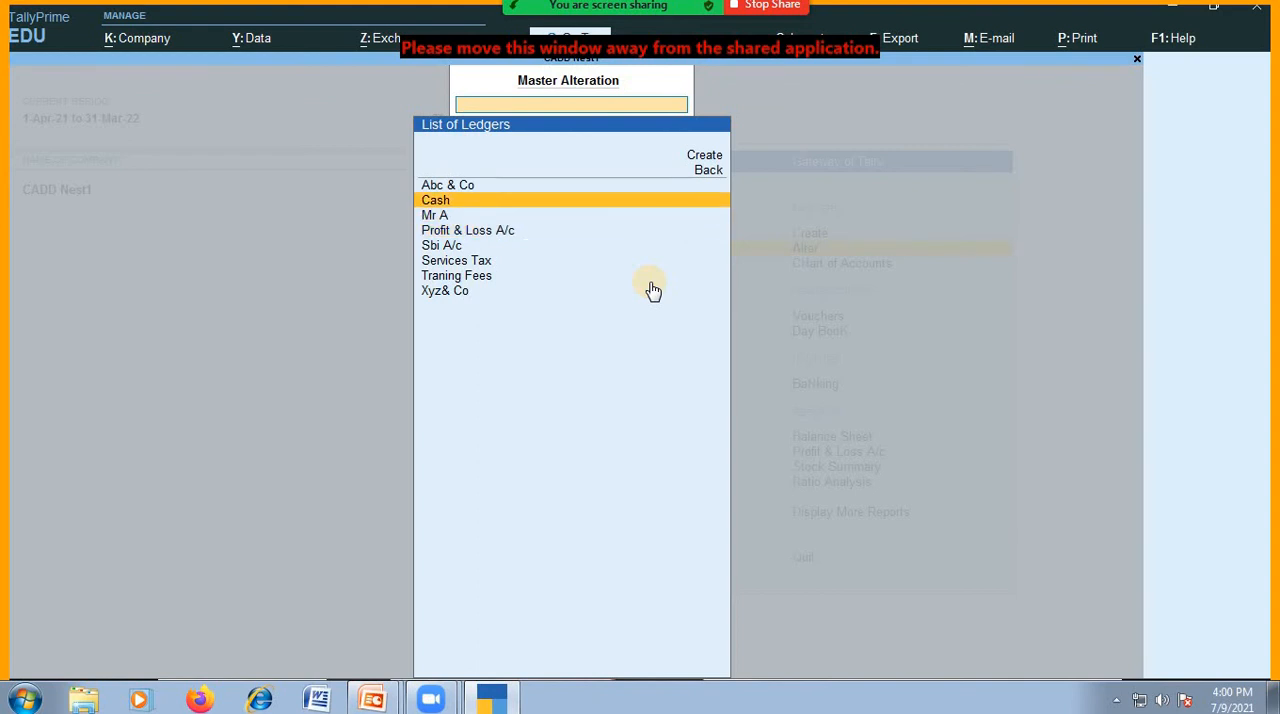
pyautogui.press('Down')
pyautogui.press('Down')
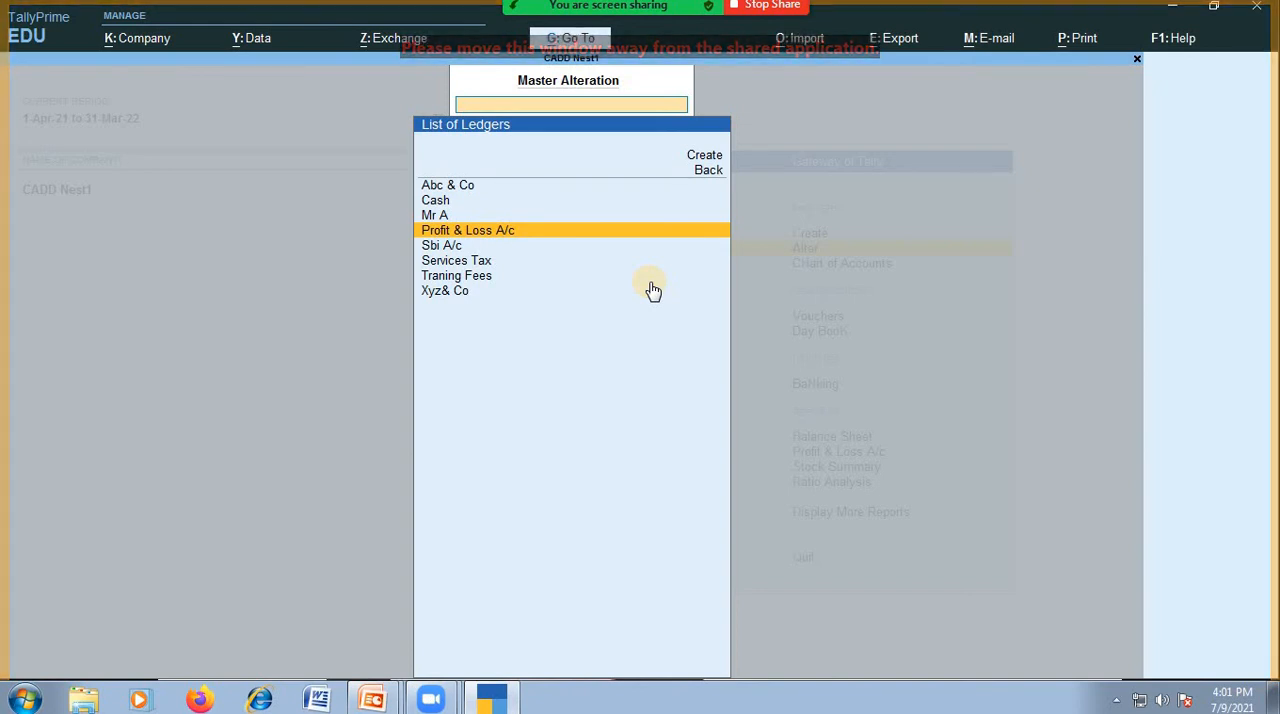
pyautogui.press('Return')
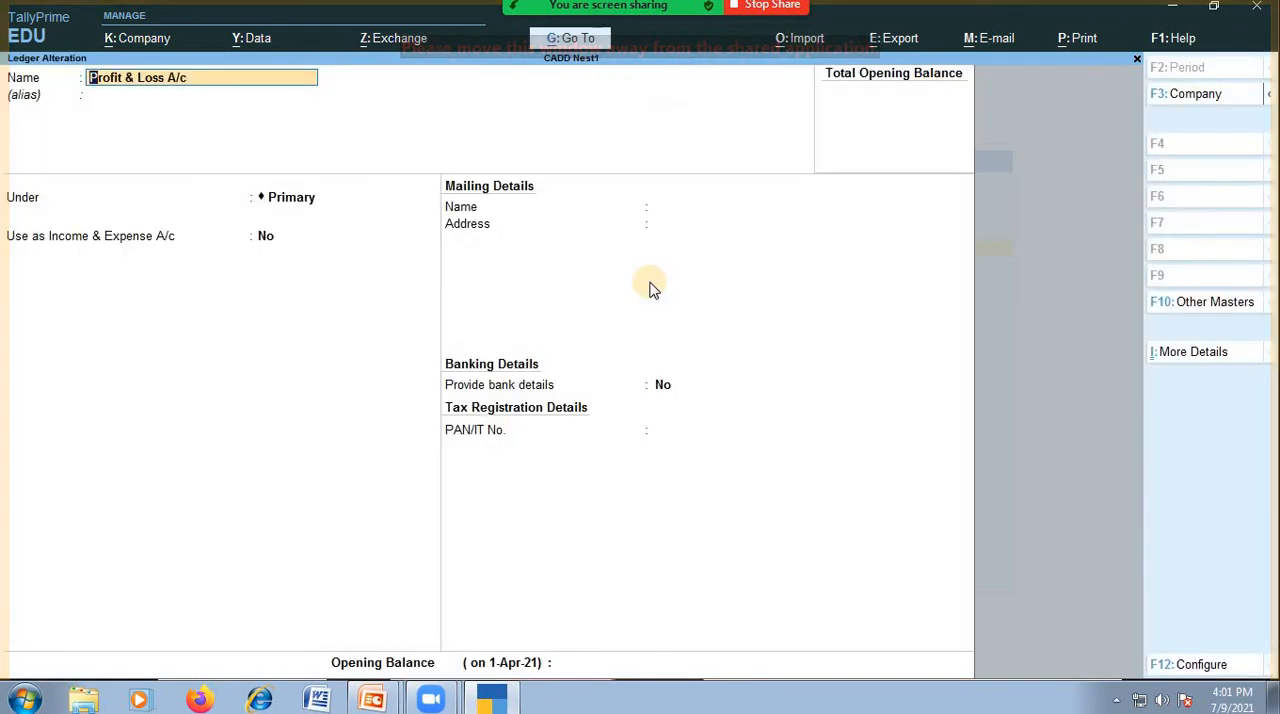